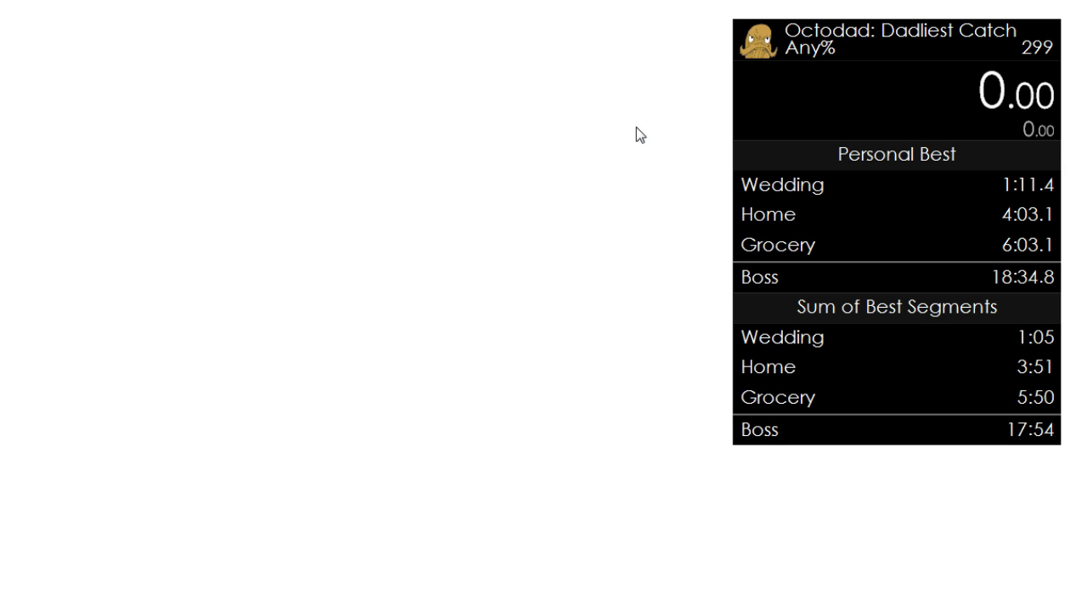
# Start a timer attempt, reset it, and reposition the timer window.
pyautogui.moveTo(596, 132); pyautogui.dragTo(1075, 495)
pyautogui.press('KP_1')
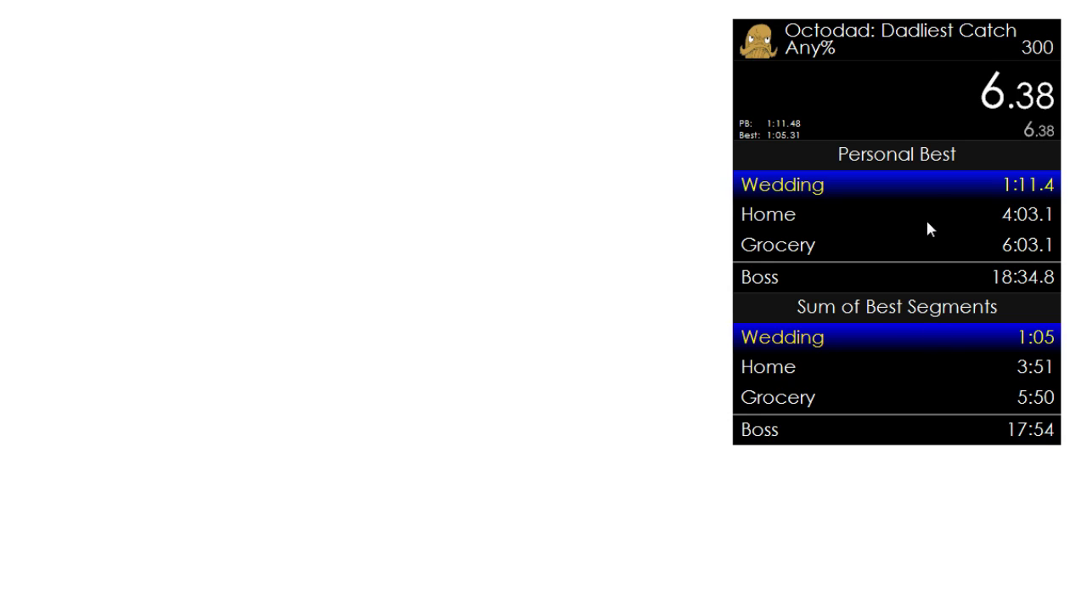
pyautogui.moveTo(926, 217)
pyautogui.mouseDown()
pyautogui.moveTo(901, 248)
pyautogui.moveTo(919, 226)
pyautogui.mouseUp()
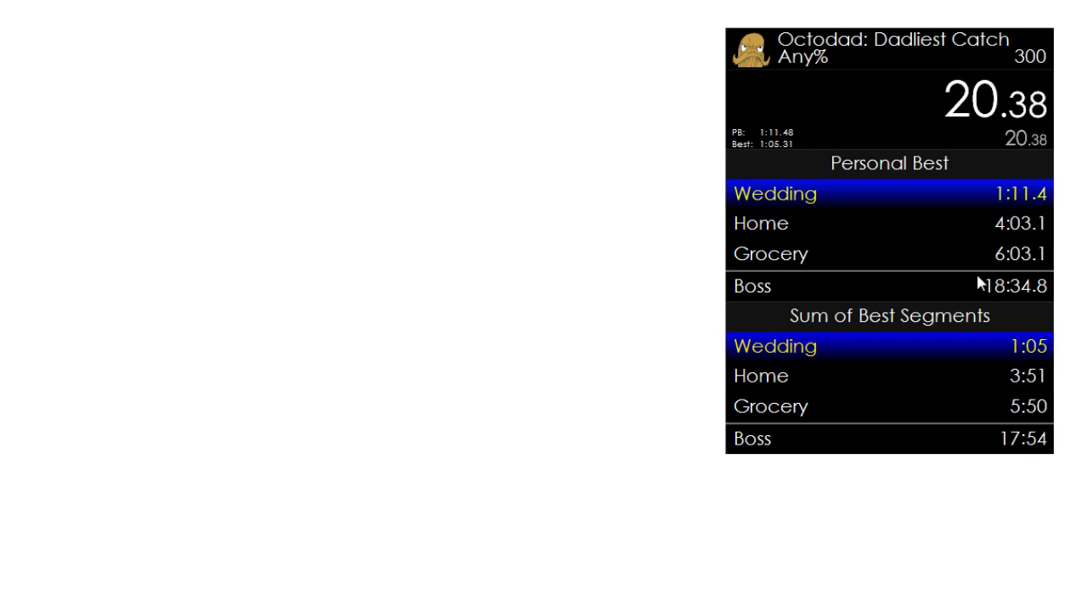
pyautogui.press('KP_3')
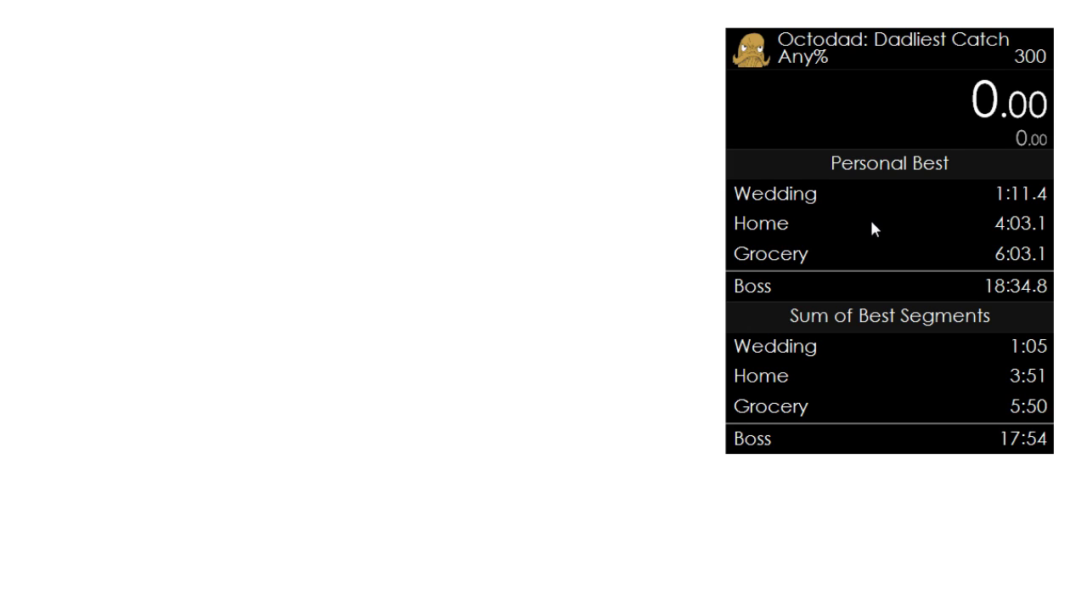
pyautogui.moveTo(873, 223); pyautogui.dragTo(892, 212)
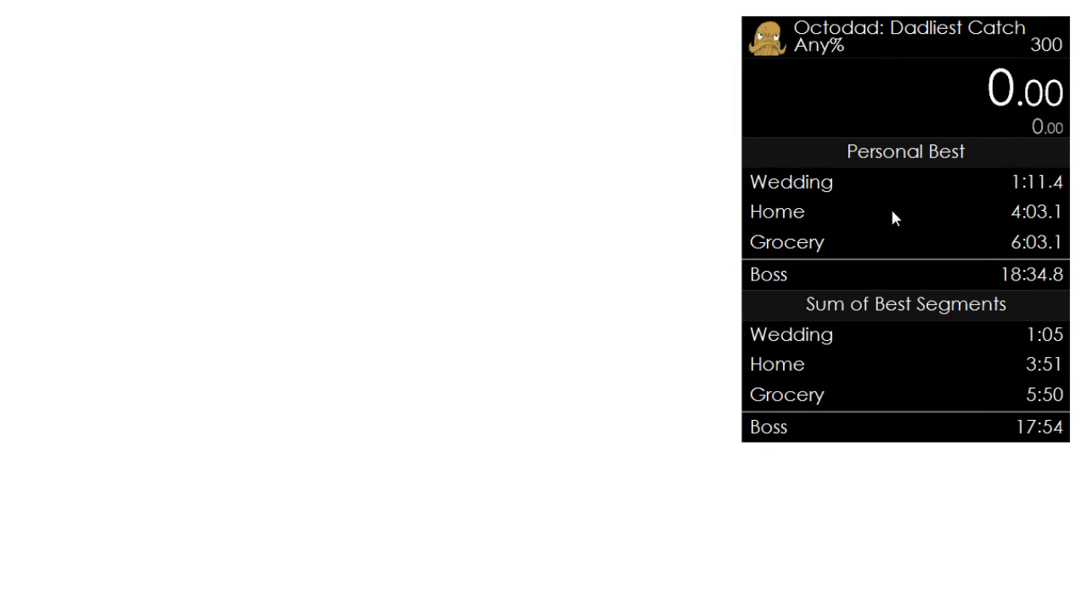
# Open the layout for editing and move the Layout Editor window fully into view.
pyautogui.rightClick(866, 244)
pyautogui.click(900, 446)
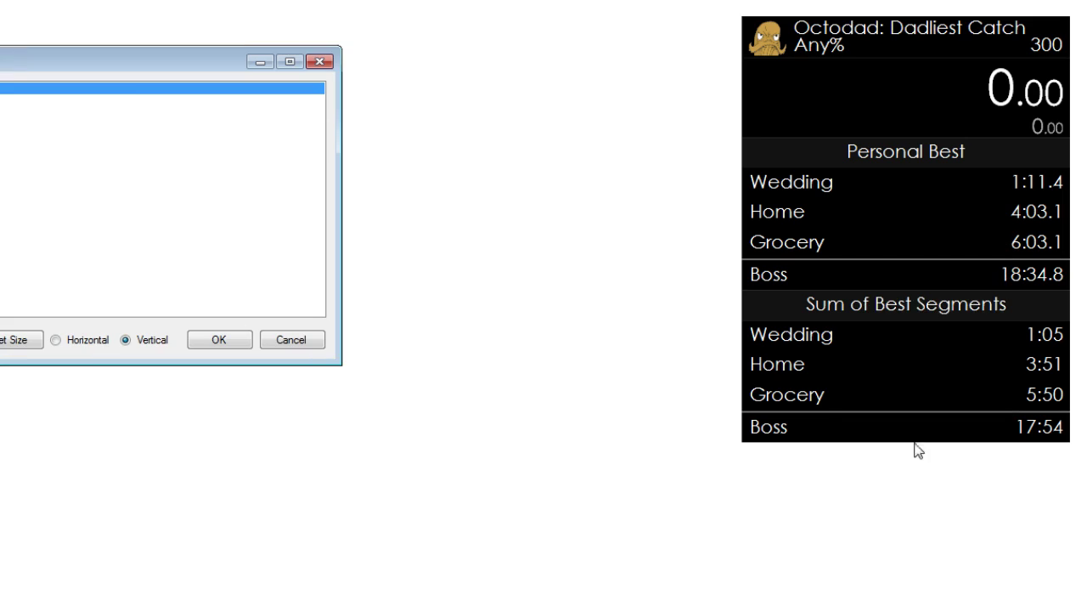
pyautogui.moveTo(57, 60); pyautogui.dragTo(240, 40)
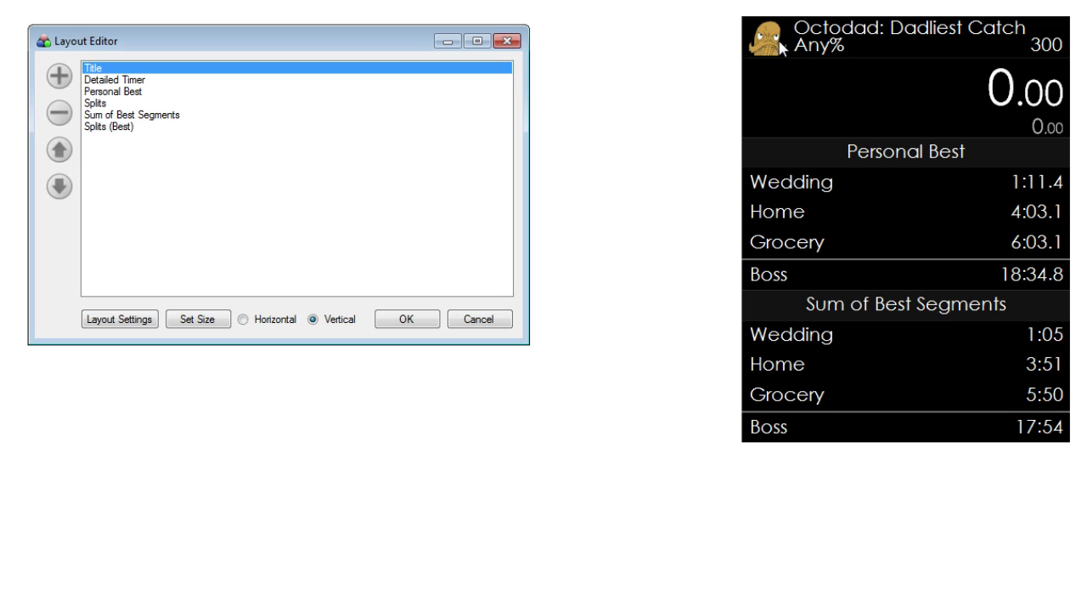
# Review the layout's components in order: Detailed Timer, Personal Best text, Splits, Sum of Best Segments text and Splits (Best).
pyautogui.click(134, 80)
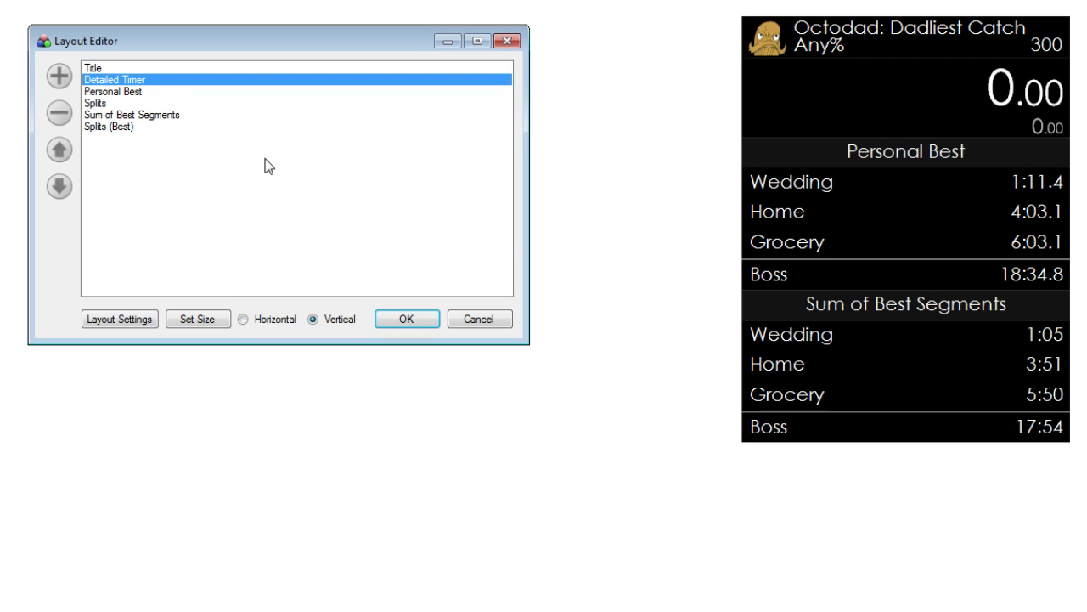
pyautogui.click(136, 91)
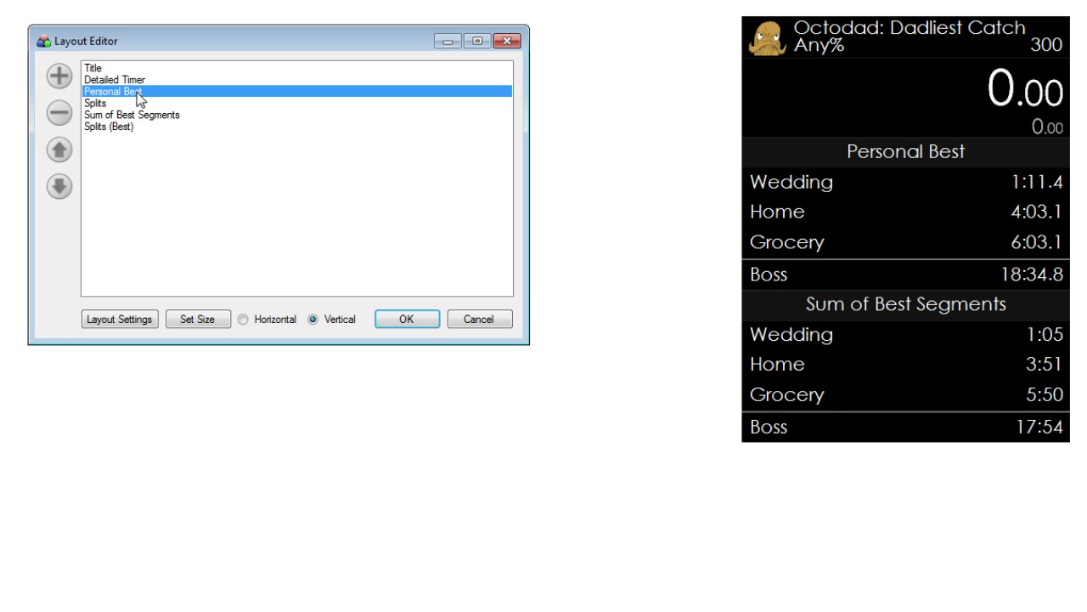
pyautogui.click(129, 114)
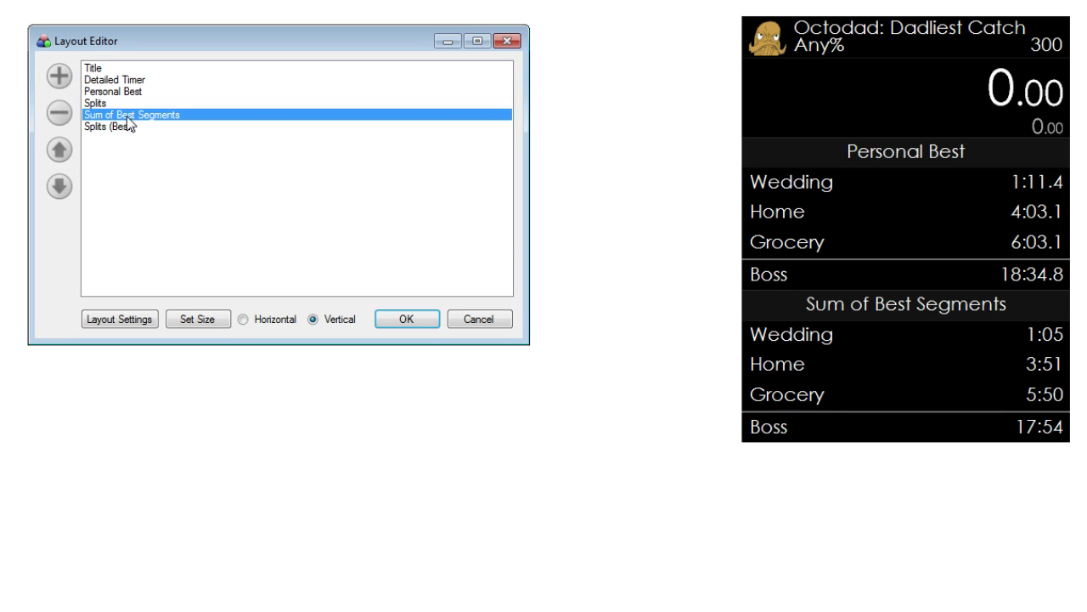
pyautogui.click(140, 91)
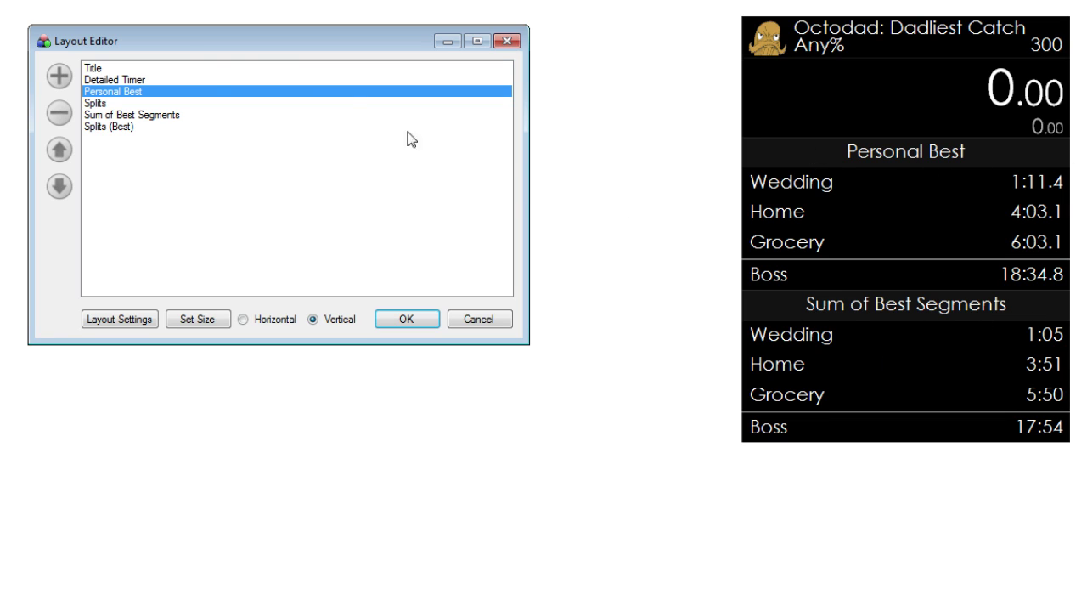
pyautogui.moveTo(95, 94); pyautogui.dragTo(117, 93)
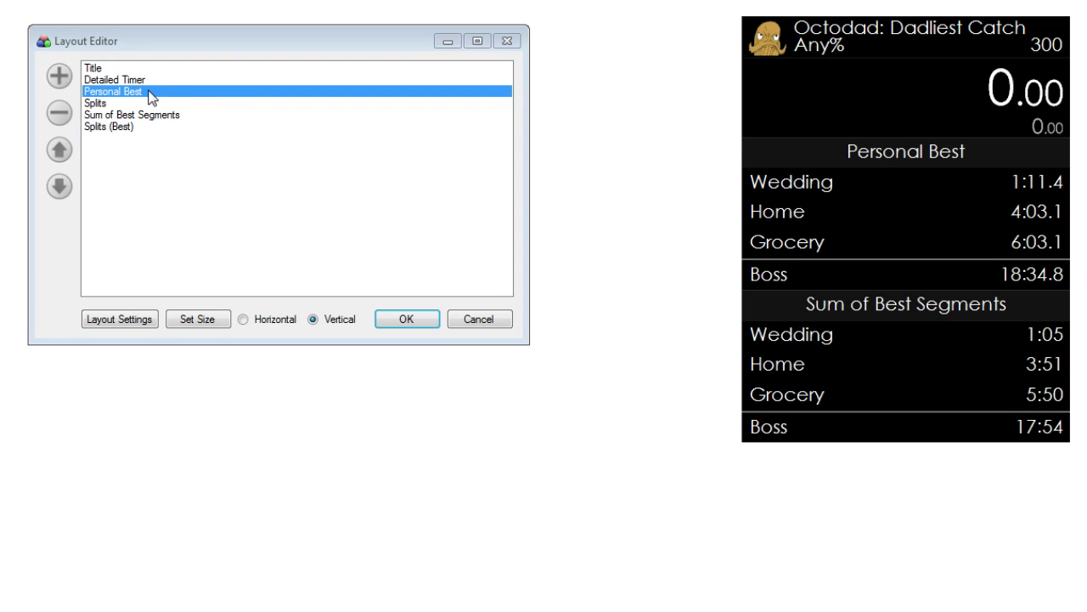
pyautogui.moveTo(150, 94)
pyautogui.mouseDown()
pyautogui.moveTo(146, 104)
pyautogui.moveTo(152, 94)
pyautogui.mouseUp()
pyautogui.click(118, 104)
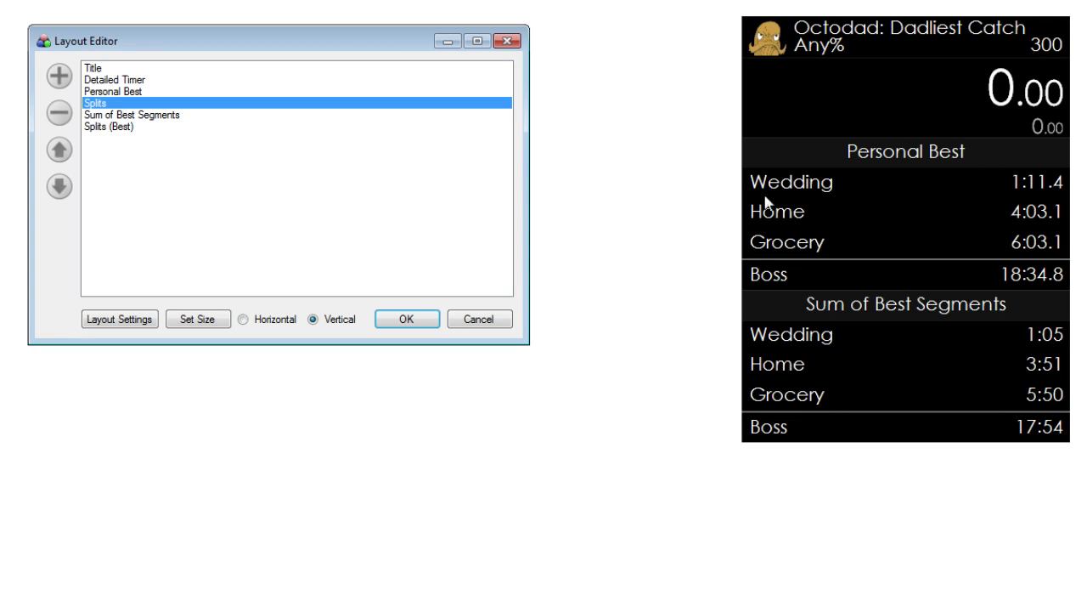
pyautogui.click(168, 116)
pyautogui.click(143, 127)
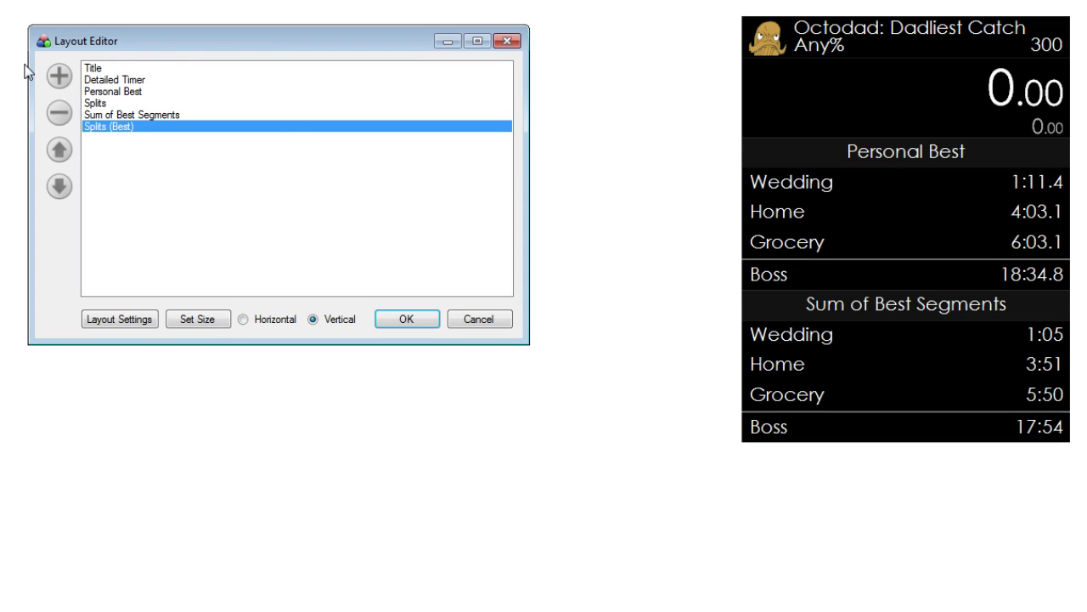
# Add two separators to the layout, one directly above and one directly below the Personal Best component.
pyautogui.click(60, 77)
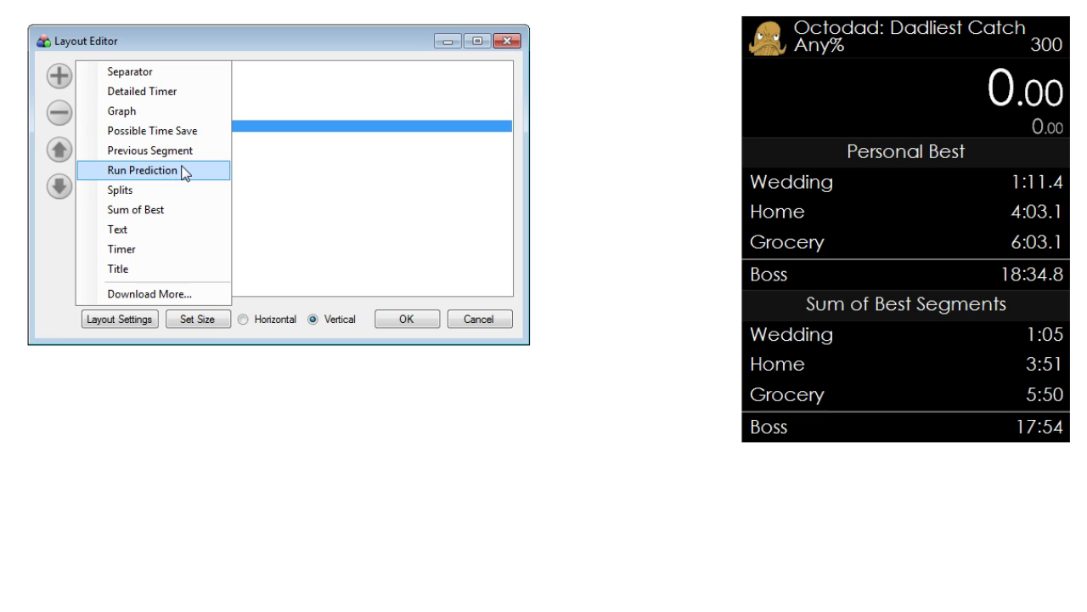
pyautogui.click(127, 76)
pyautogui.moveTo(124, 139); pyautogui.dragTo(166, 90)
pyautogui.click(53, 76)
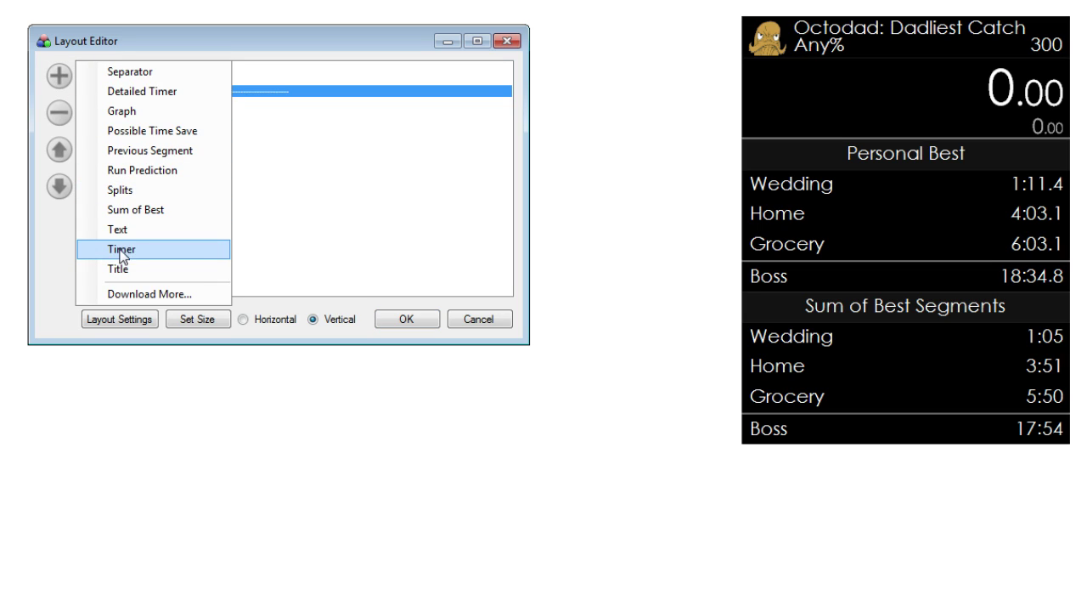
pyautogui.click(121, 73)
pyautogui.moveTo(134, 150); pyautogui.dragTo(138, 110)
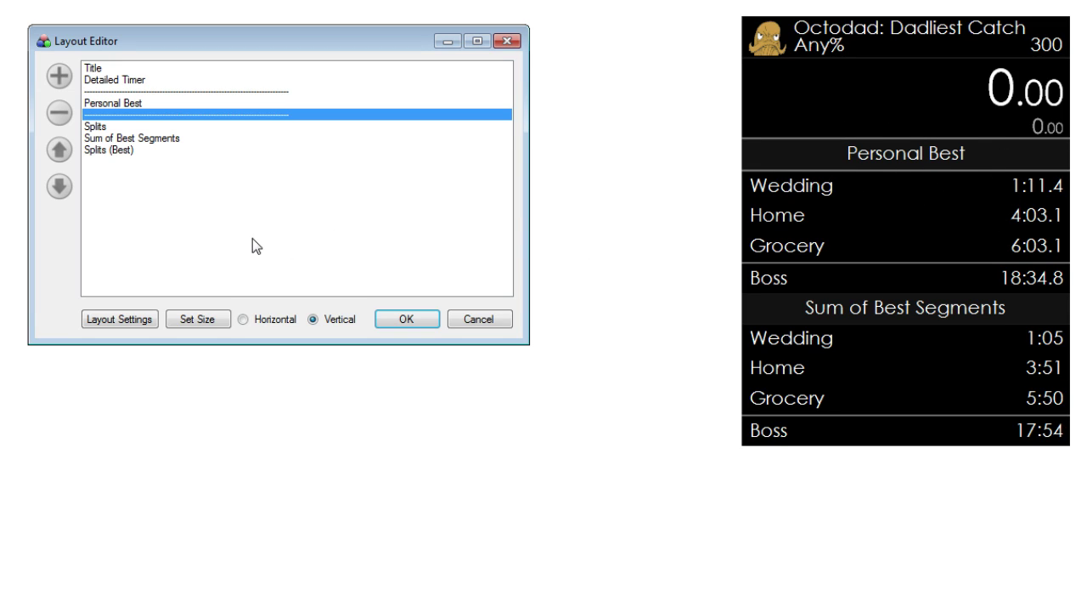
# Remove both separators around the Personal Best component.
pyautogui.click(813, 64)
pyautogui.click(59, 113)
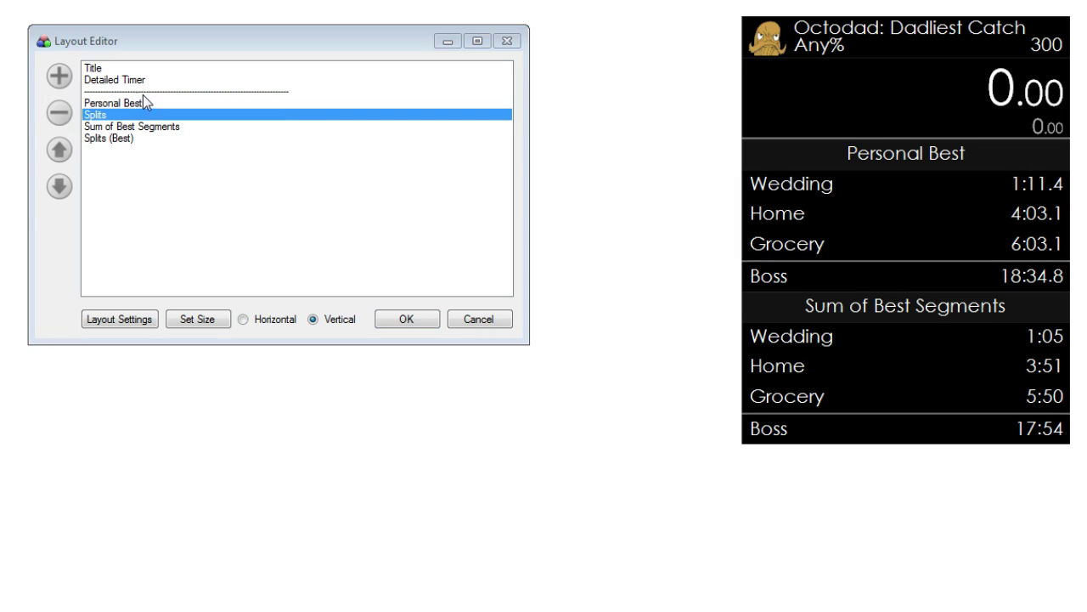
pyautogui.click(143, 92)
pyautogui.click(66, 113)
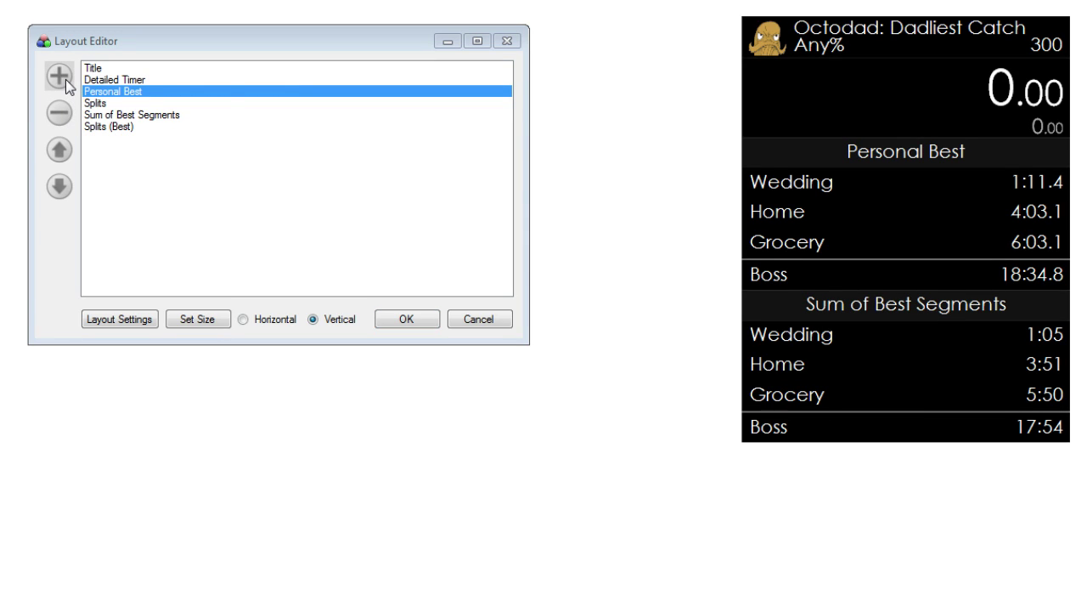
pyautogui.click(65, 79)
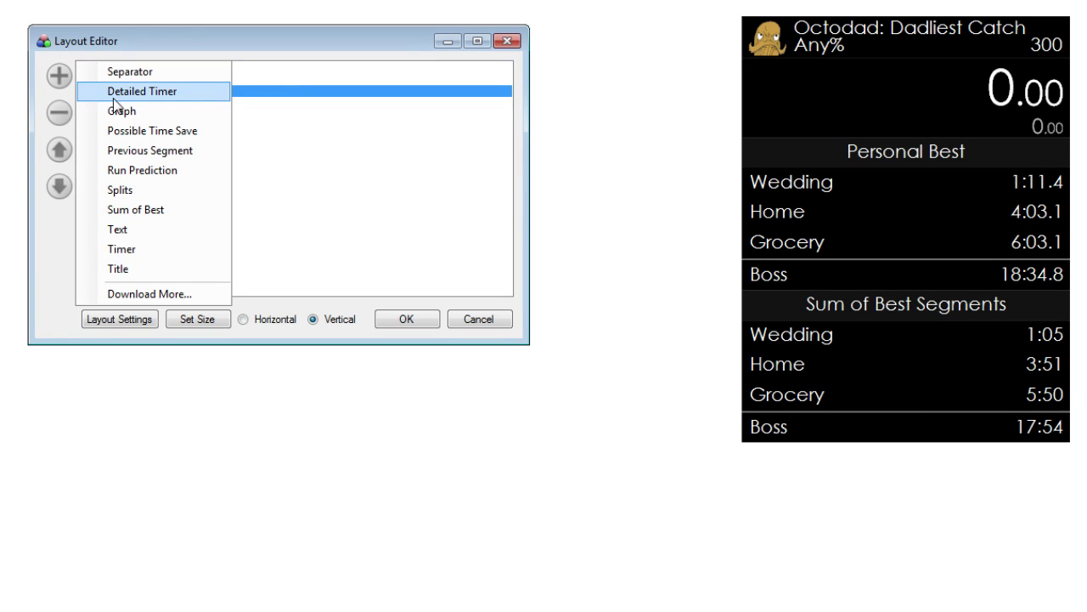
pyautogui.click(137, 113)
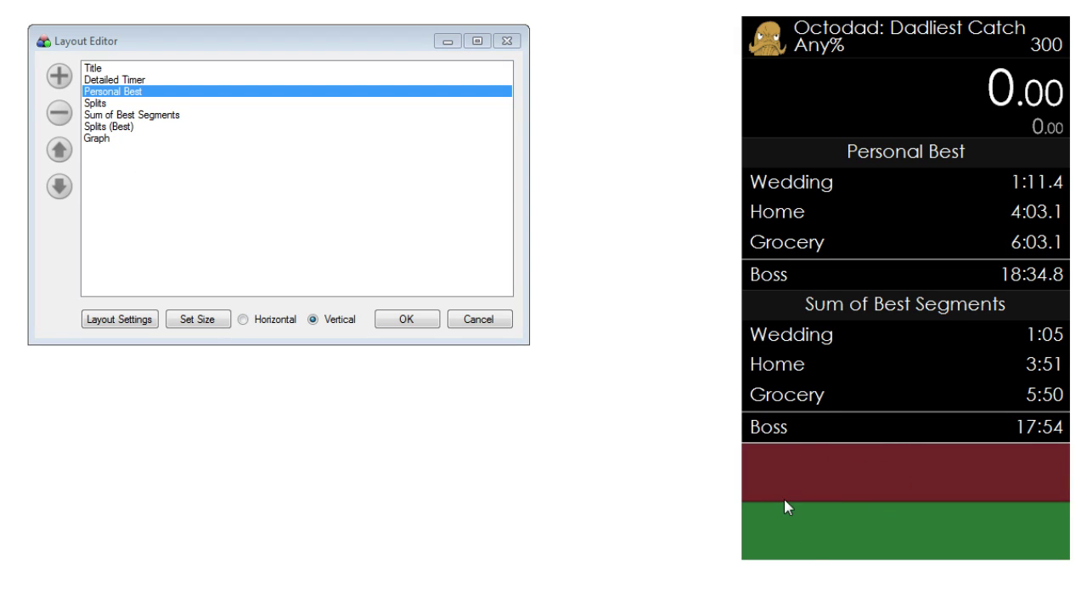
pyautogui.click(500, 327)
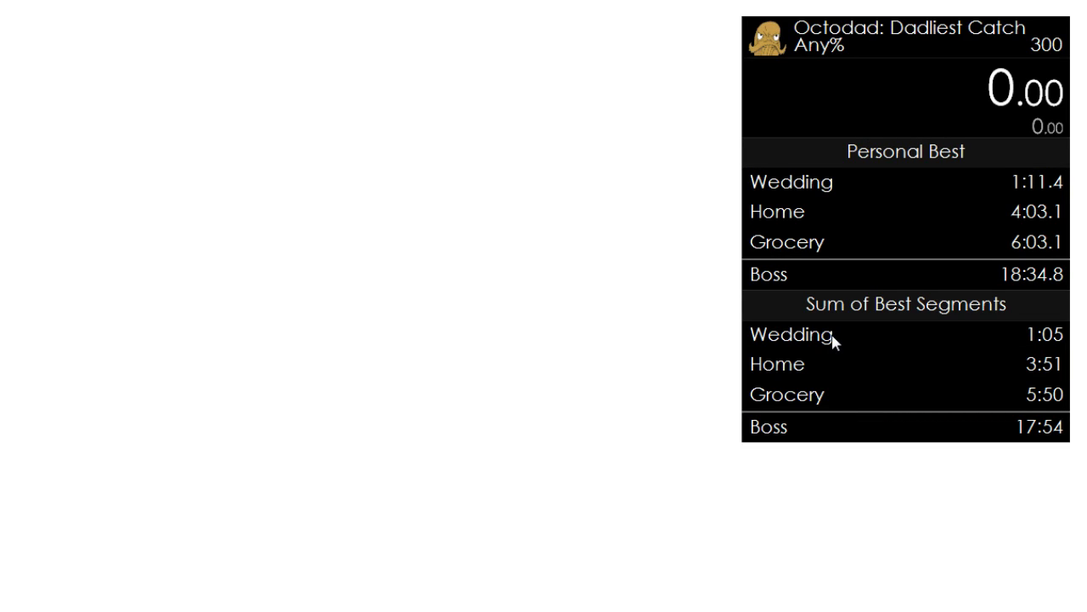
# Reopen the Layout Editor, add a Graph component to the layout and accept the change.
pyautogui.rightClick(859, 241)
pyautogui.click(909, 445)
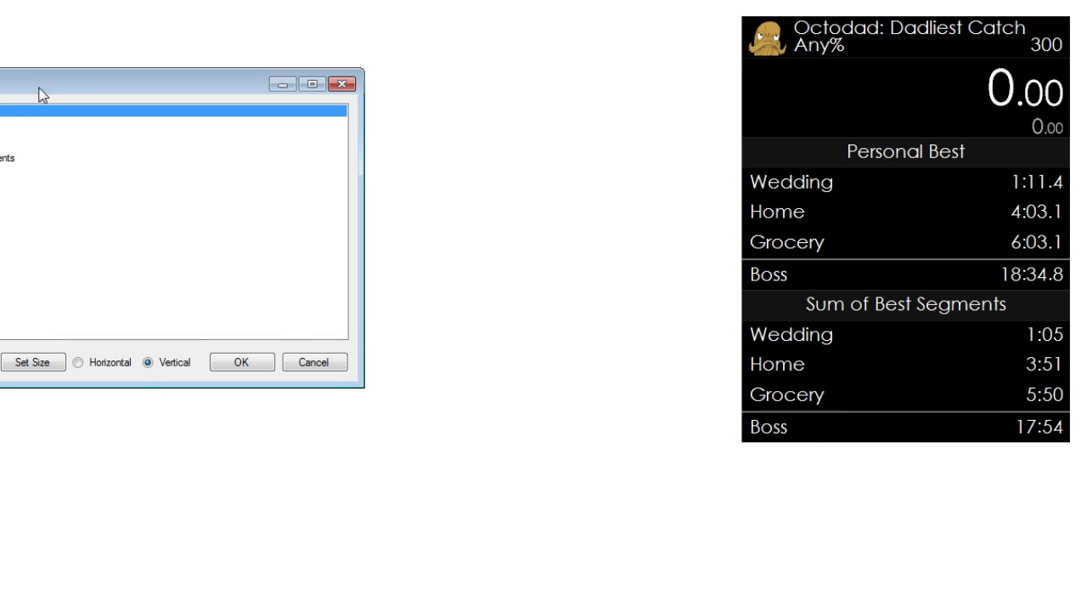
pyautogui.moveTo(43, 84); pyautogui.dragTo(240, 82)
pyautogui.click(85, 123)
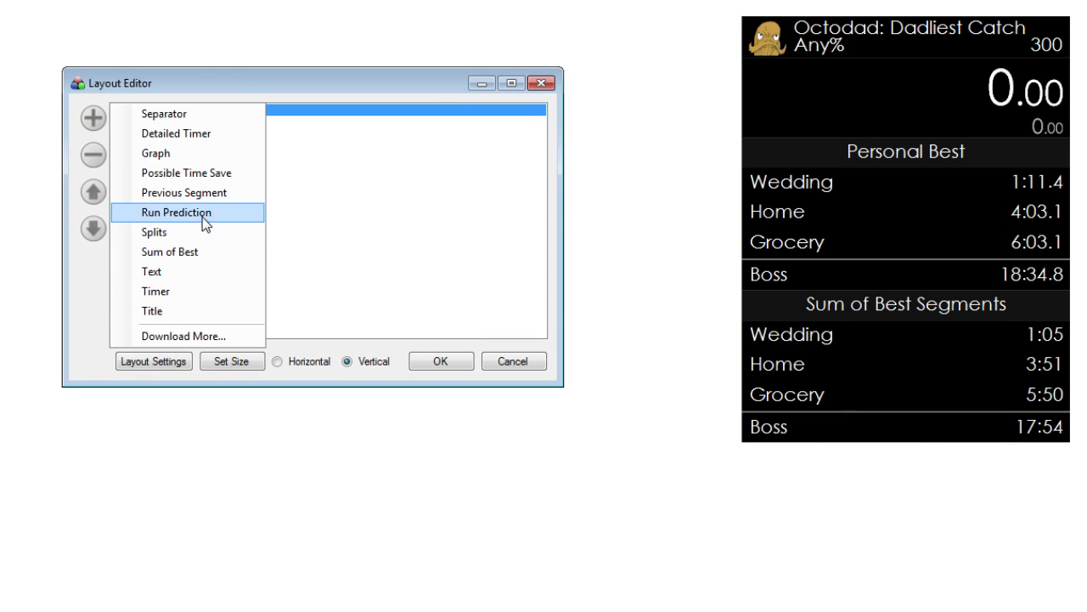
pyautogui.click(230, 163)
pyautogui.click(420, 375)
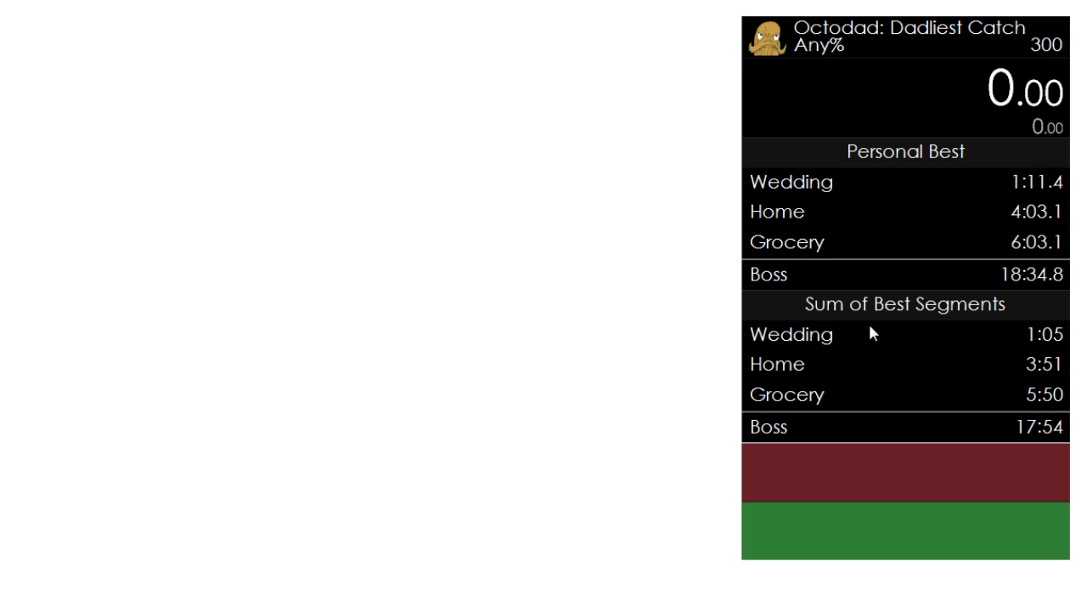
# Start a timer attempt, split the Wedding segment, undo that split and reset the timer.
pyautogui.press('KP_1')
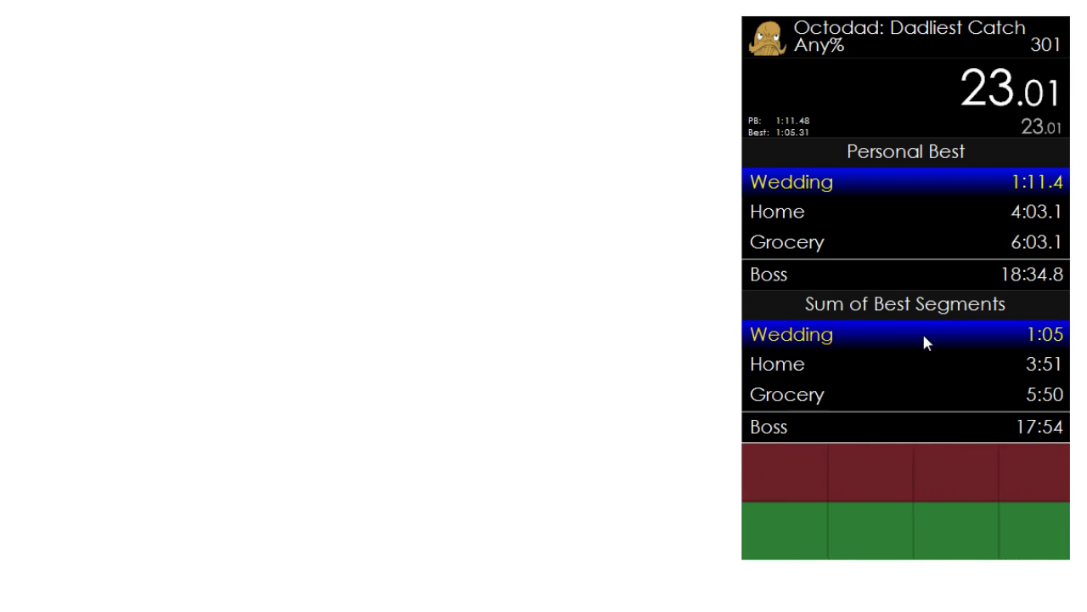
pyautogui.press('KP_1')
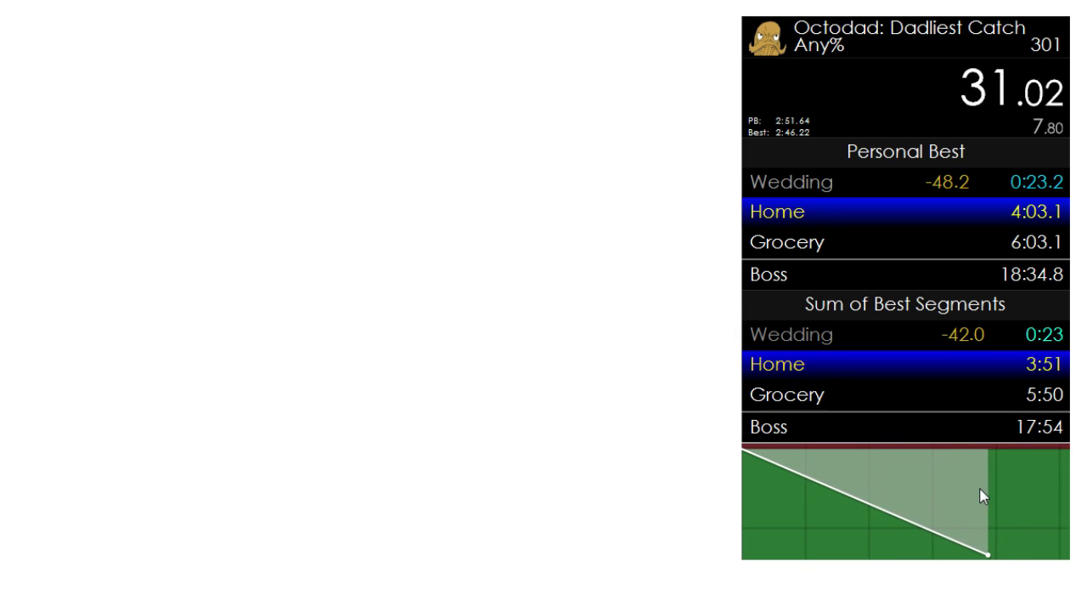
pyautogui.press('KP_8')
pyautogui.press('KP_3')
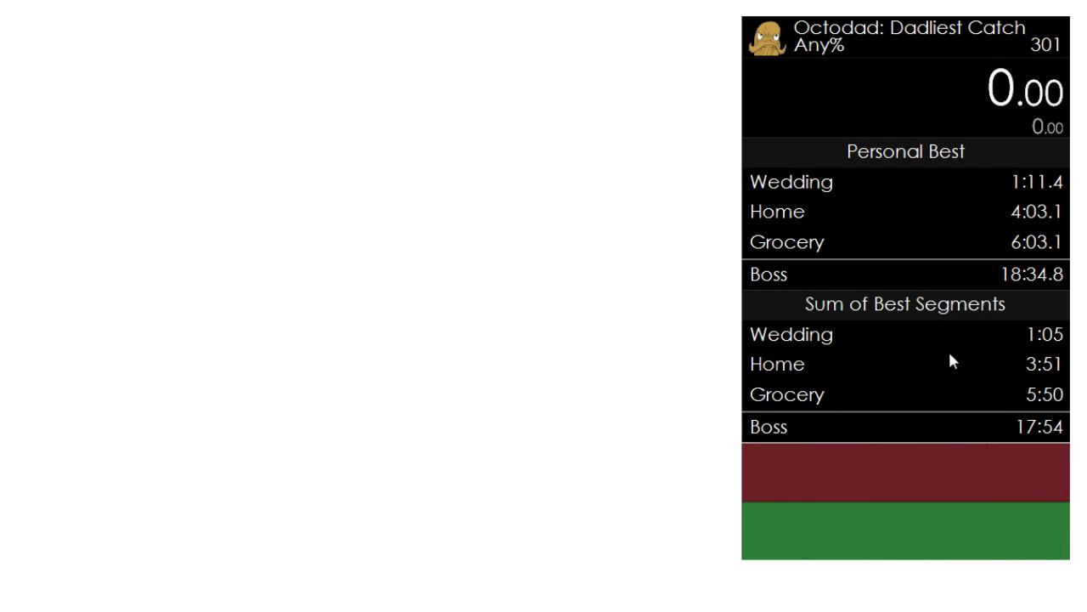
# Reopen the Layout Editor, bring its window into view and remove the Graph component from the layout.
pyautogui.rightClick(931, 336)
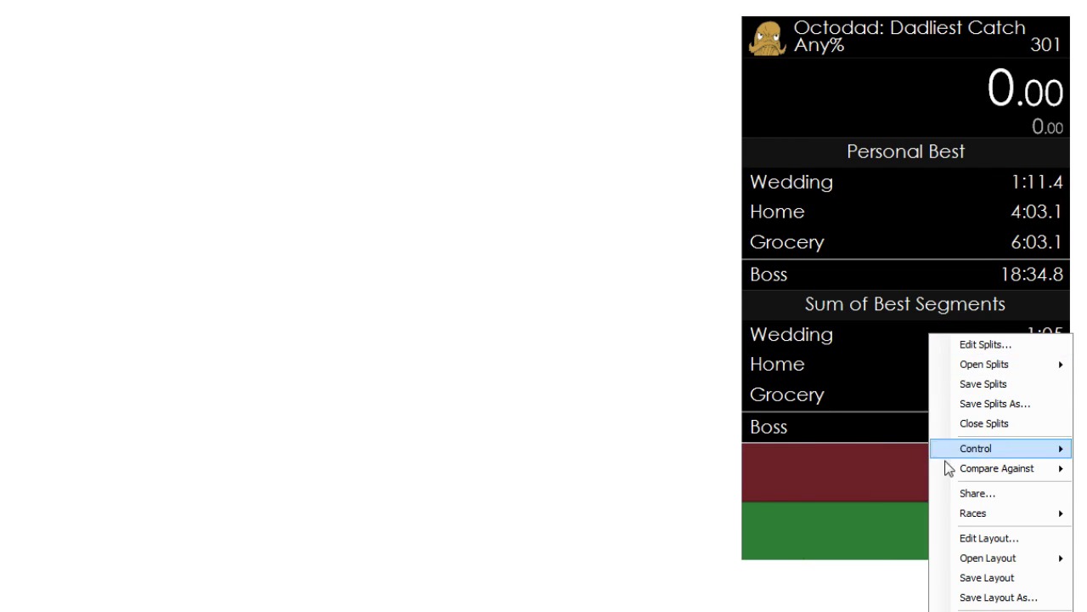
pyautogui.click(966, 540)
pyautogui.moveTo(91, 114); pyautogui.dragTo(230, 83)
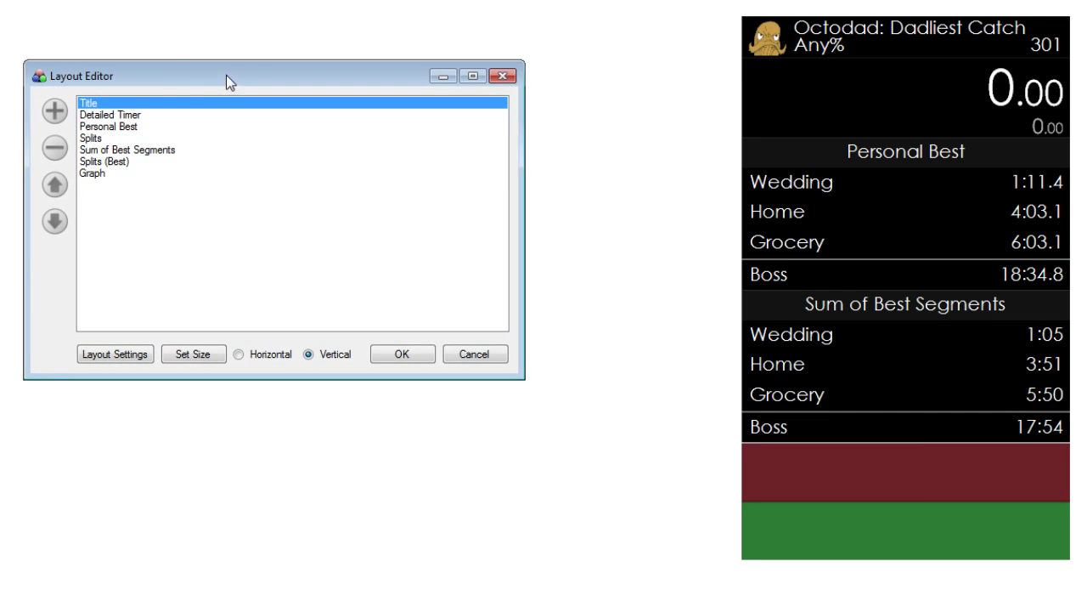
pyautogui.click(92, 173)
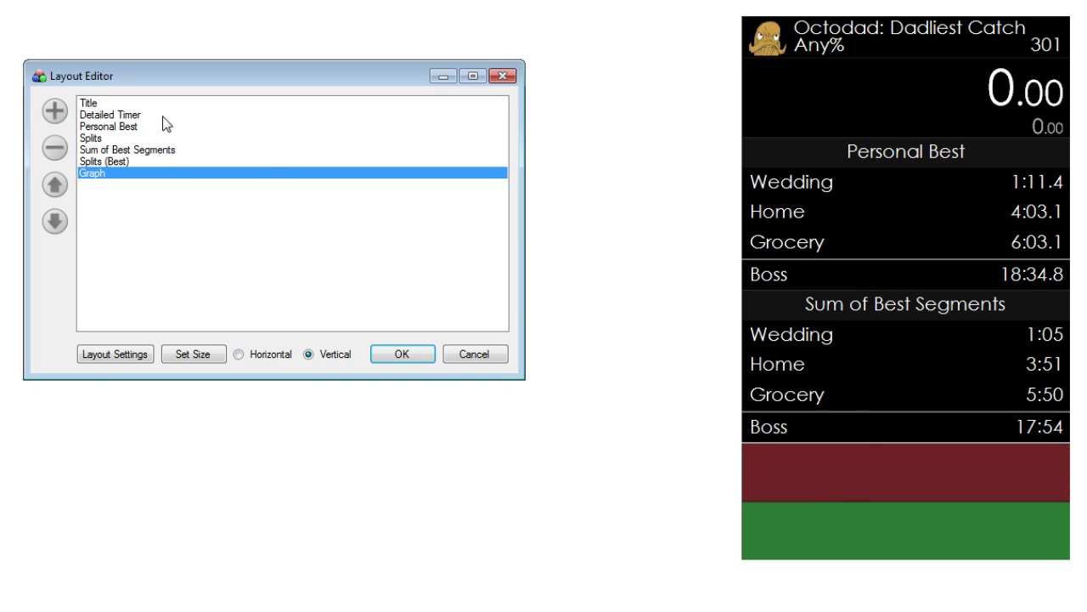
pyautogui.click(56, 149)
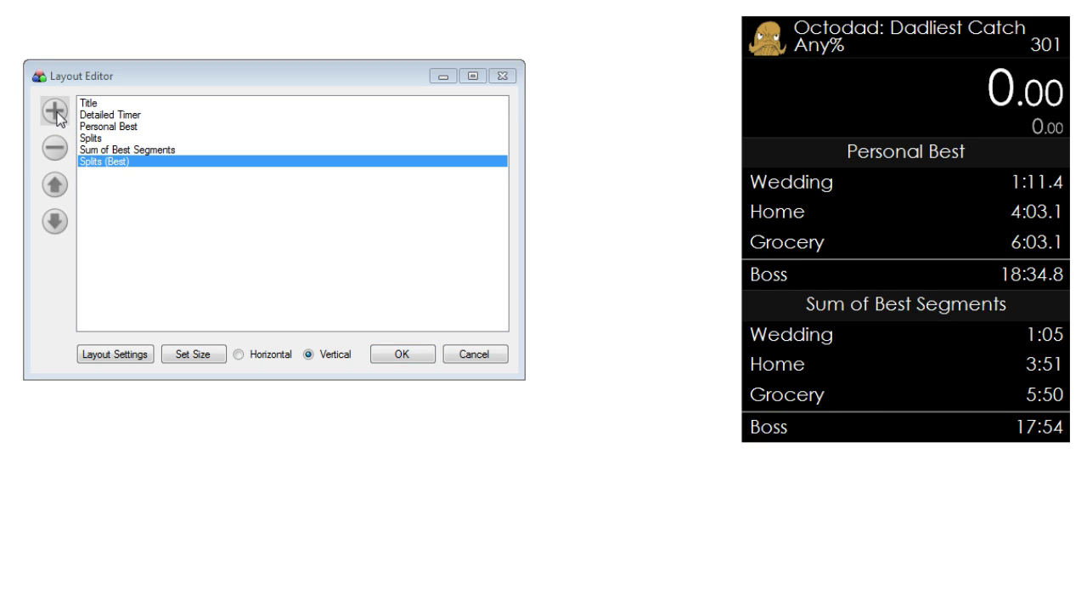
# Add a Possible Time Save component below Splits (Best) in the layout and select it in the component list.
pyautogui.click(59, 116)
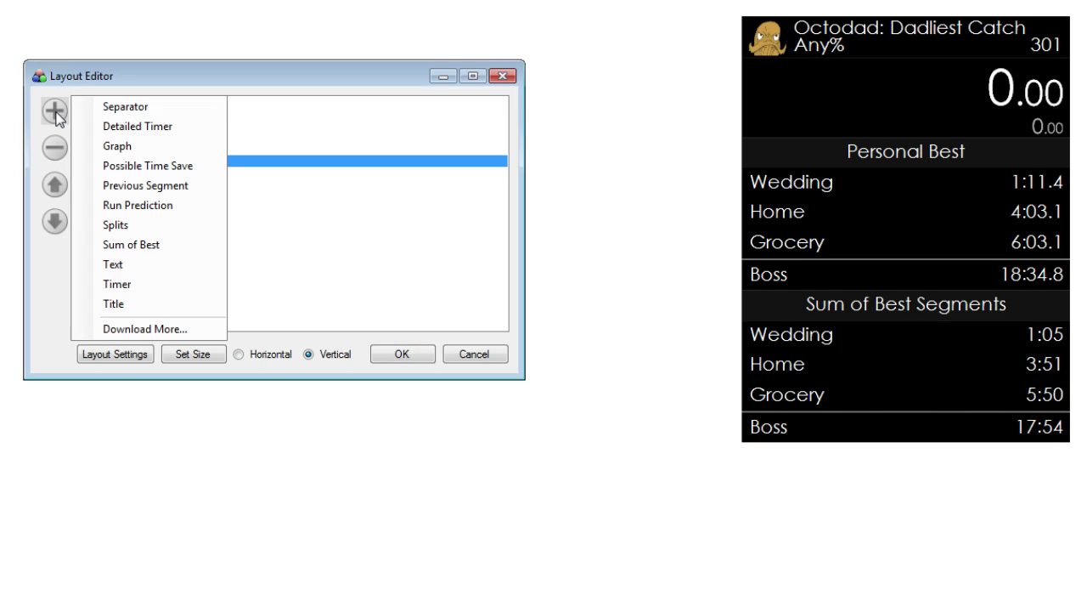
pyautogui.click(173, 166)
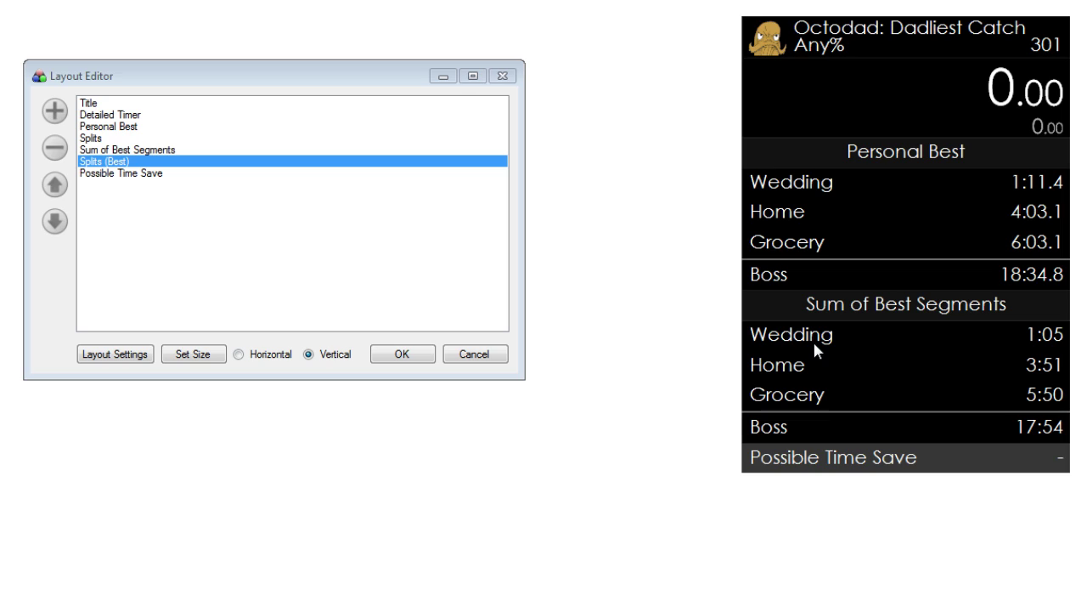
pyautogui.click(108, 173)
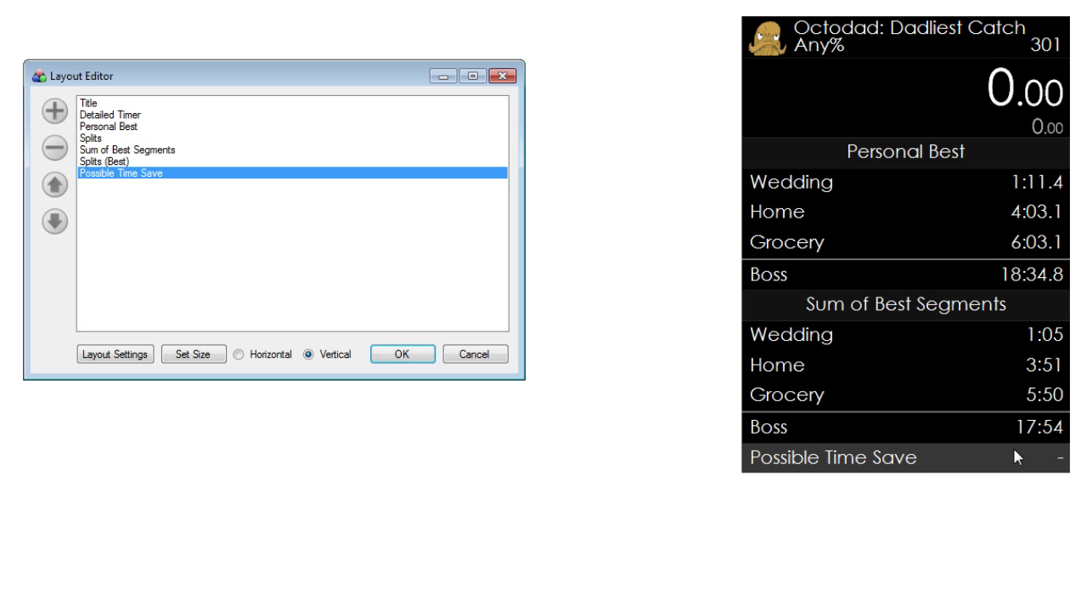
# Add the Previous Segment, Run Prediction and Sum of Best components below Possible Time Save in the layout.
pyautogui.click(55, 111)
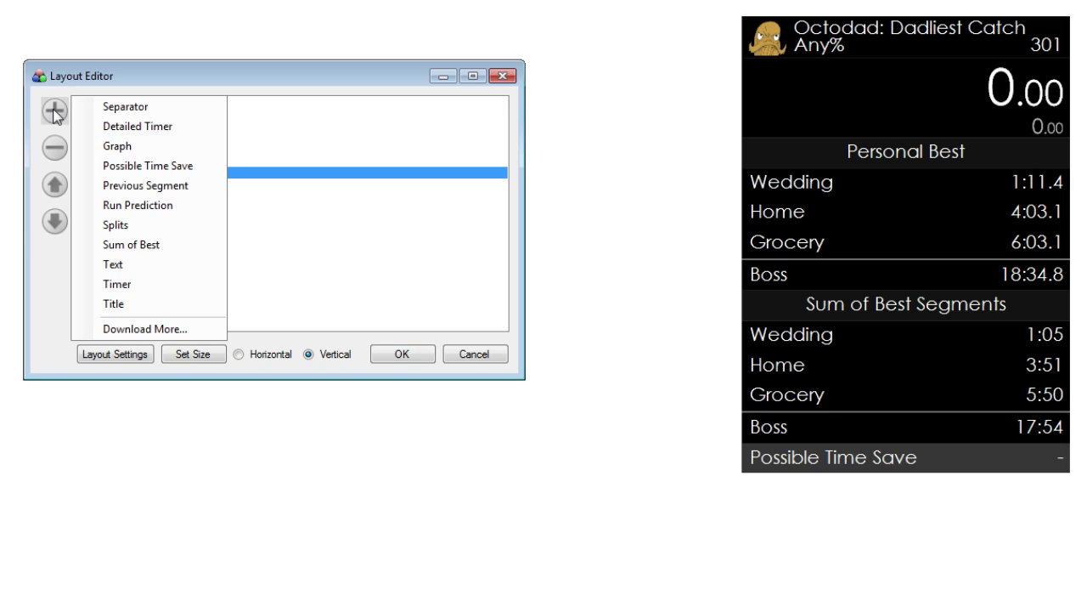
pyautogui.click(175, 194)
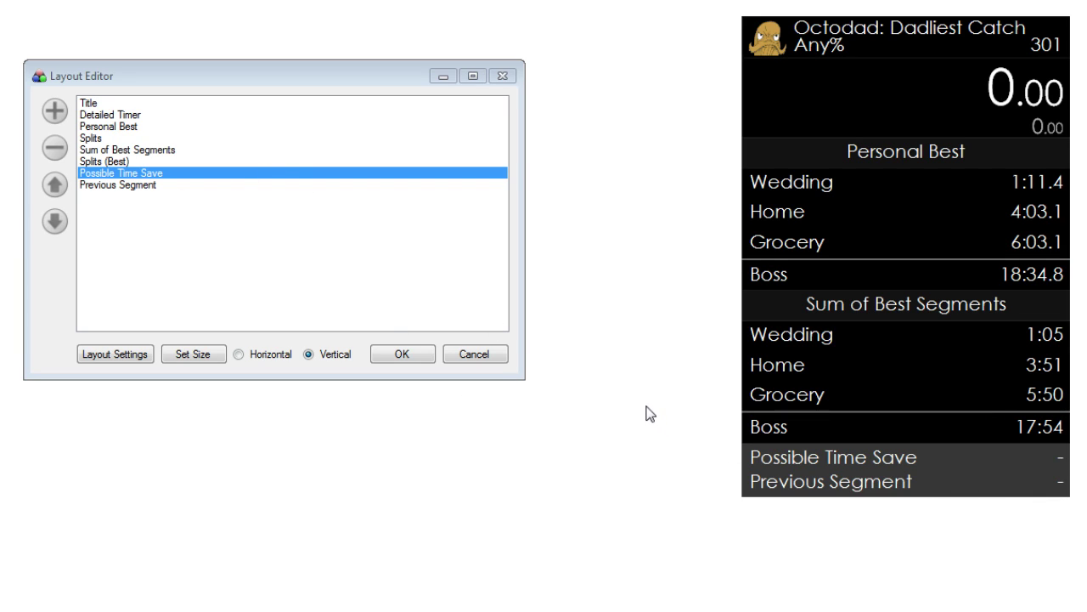
pyautogui.click(56, 111)
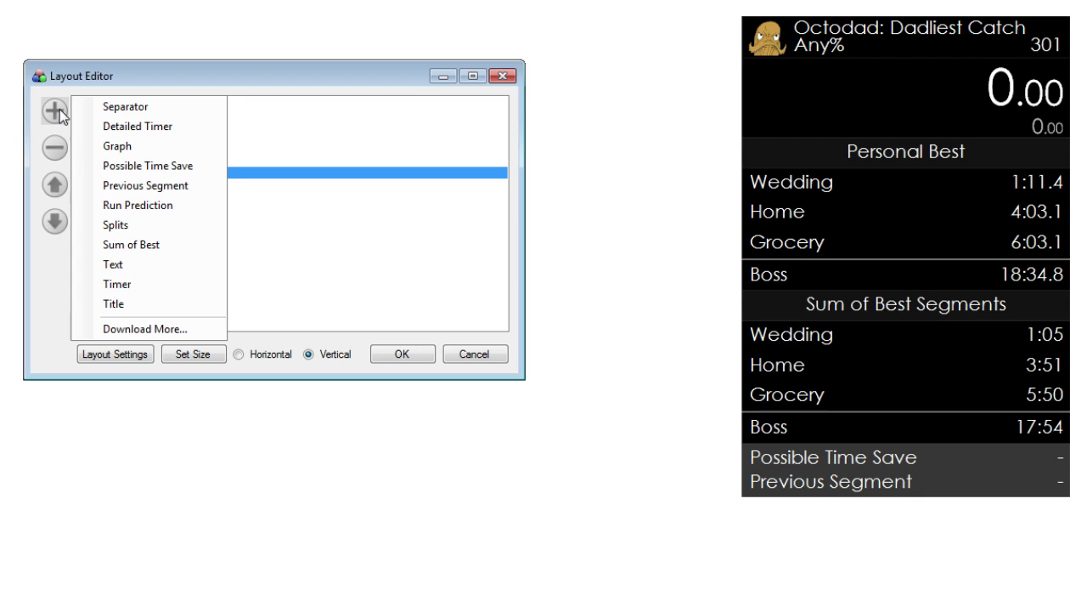
pyautogui.click(146, 206)
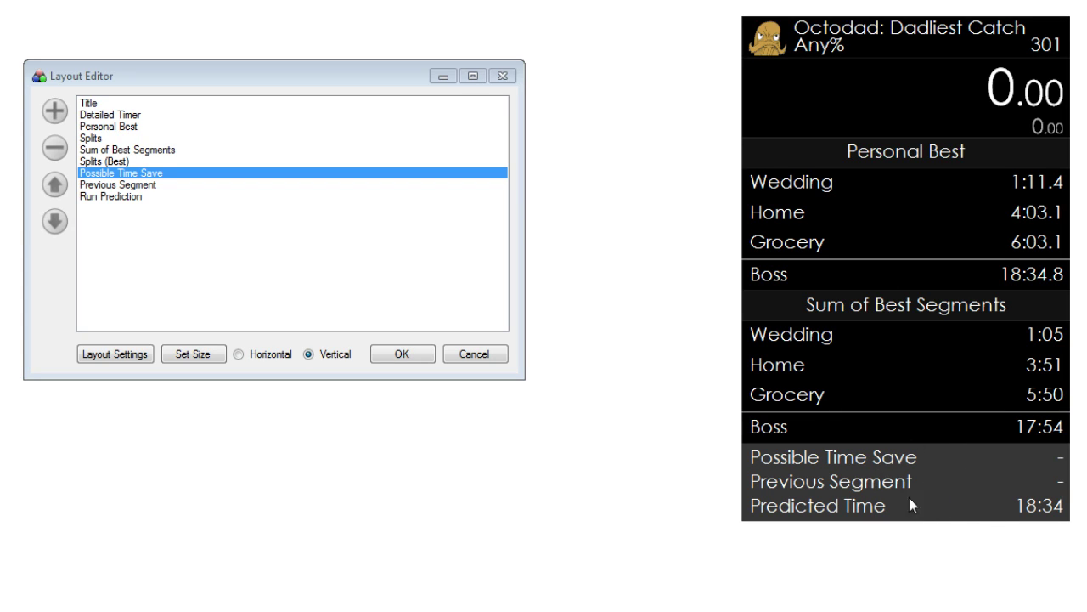
pyautogui.click(61, 113)
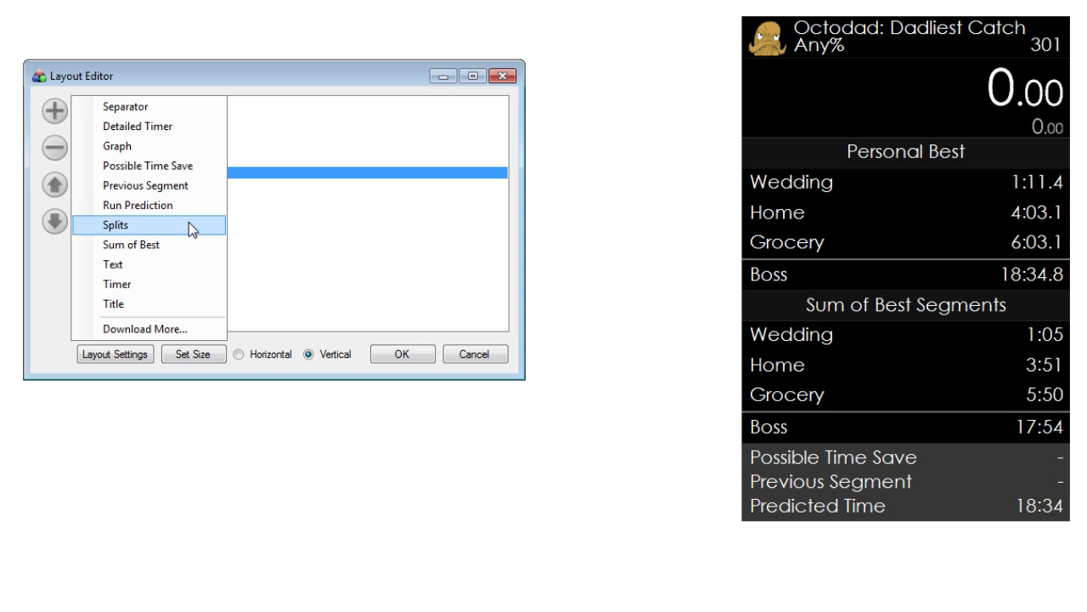
pyautogui.click(169, 244)
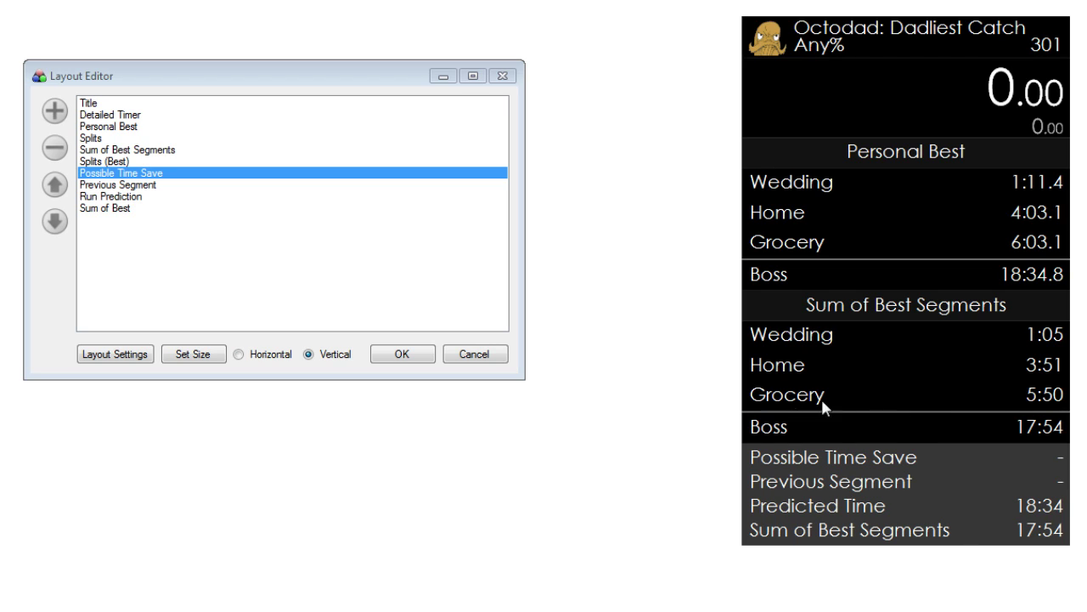
# Add a Timer component below Sum of Best and remove it from the layout again.
pyautogui.click(55, 110)
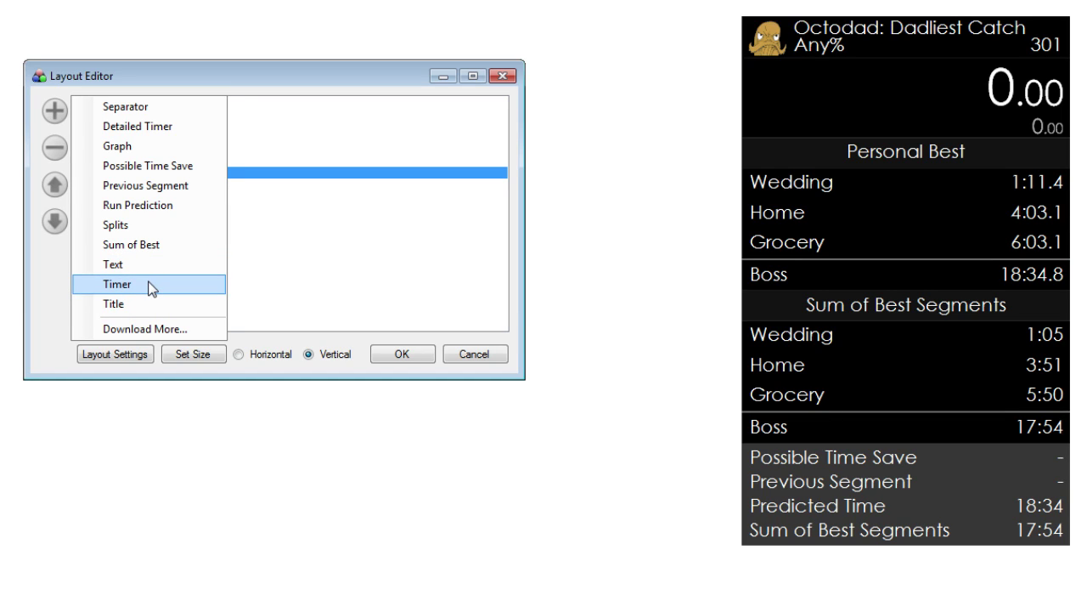
pyautogui.click(151, 286)
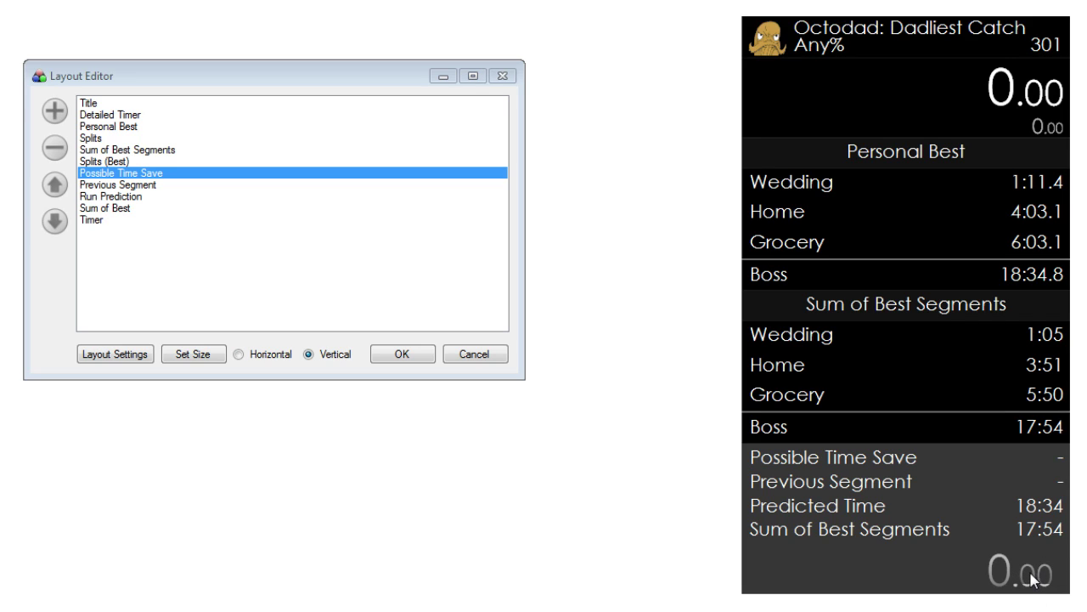
pyautogui.click(102, 220)
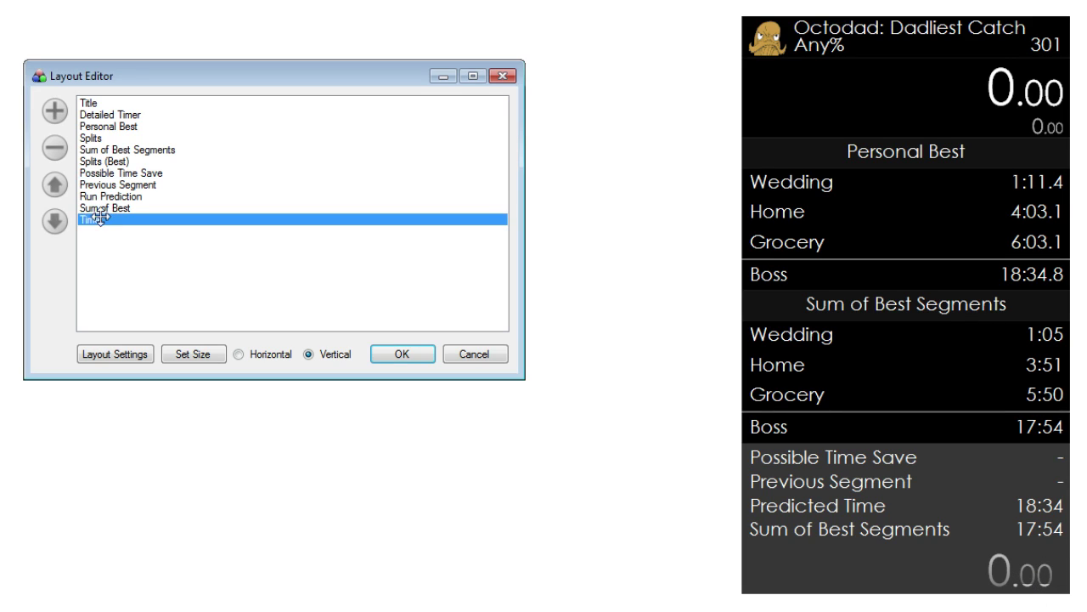
pyautogui.click(63, 151)
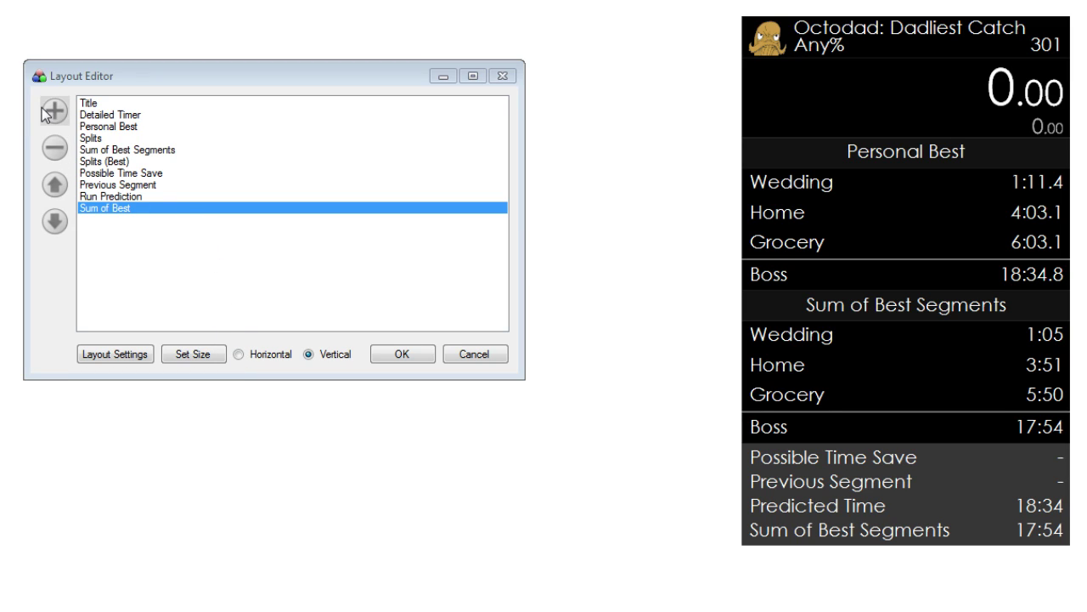
pyautogui.click(49, 114)
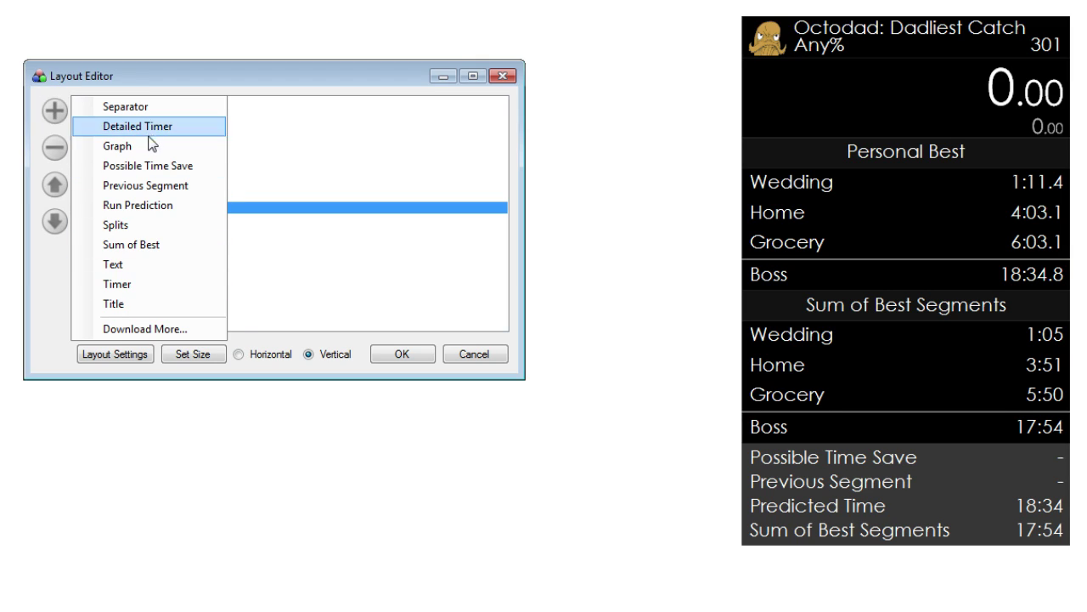
pyautogui.click(396, 298)
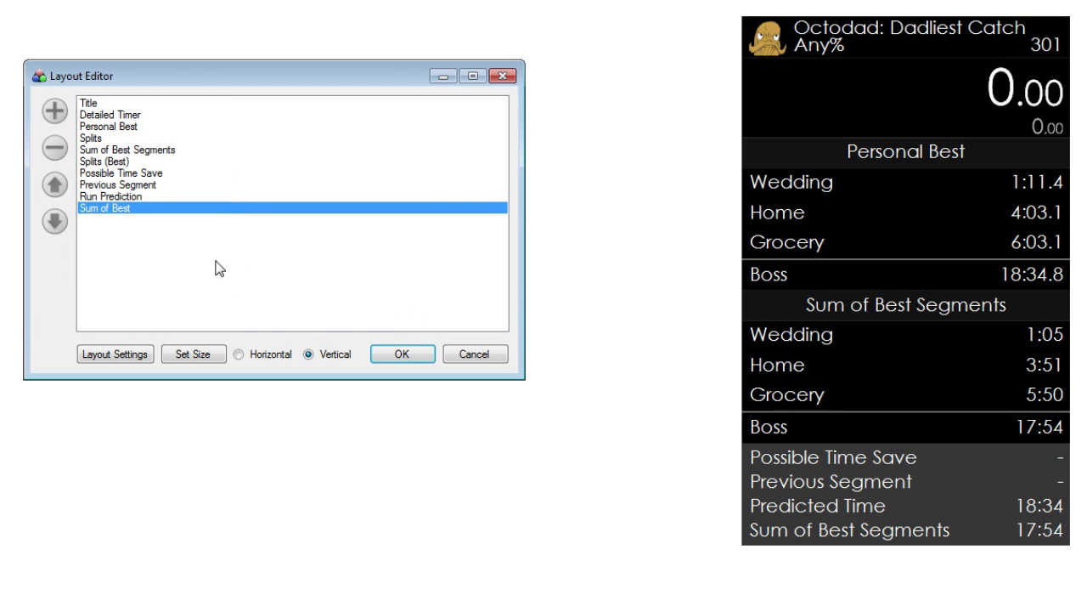
# Open the Layout Settings and bring the whole settings window into view.
pyautogui.click(123, 354)
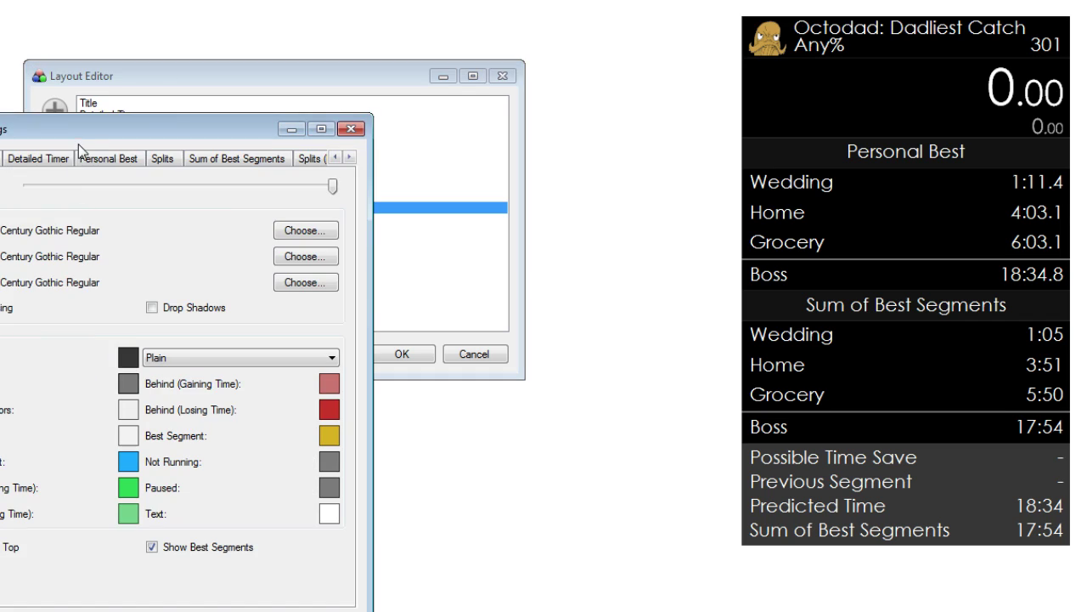
pyautogui.moveTo(254, 197); pyautogui.dragTo(231, 59)
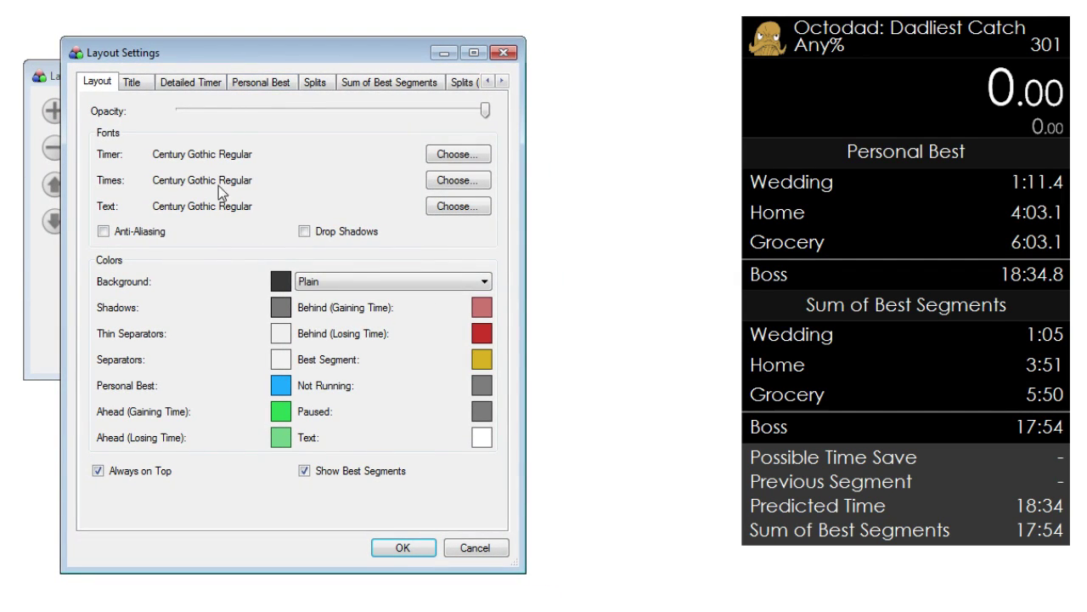
# Look through the settings pages of the individual layout components and return to the general Layout settings.
pyautogui.click(188, 83)
pyautogui.click(261, 82)
pyautogui.click(112, 85)
pyautogui.click(149, 90)
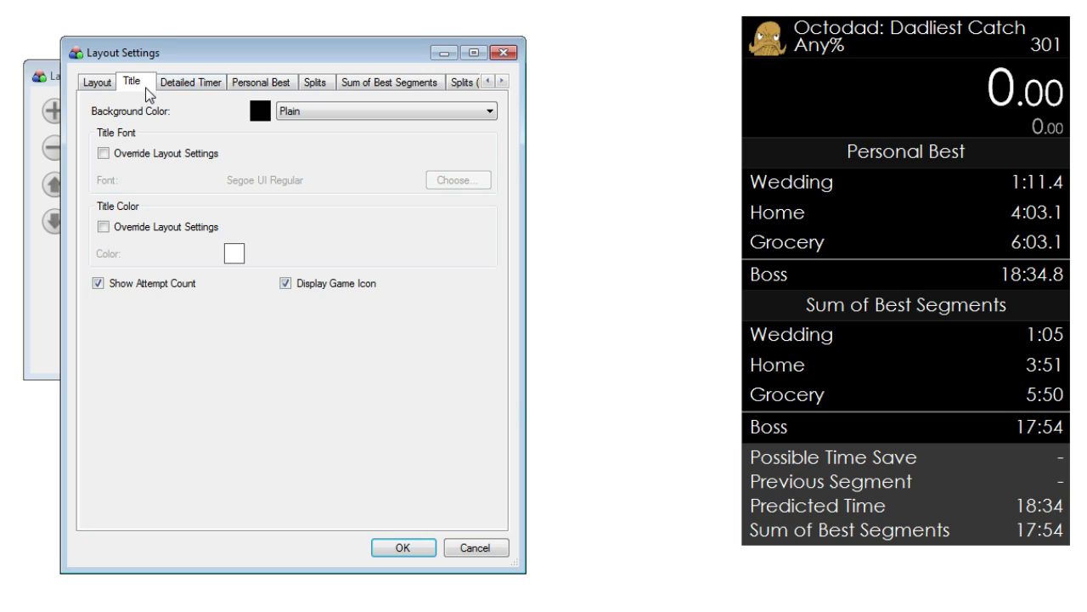
pyautogui.click(185, 85)
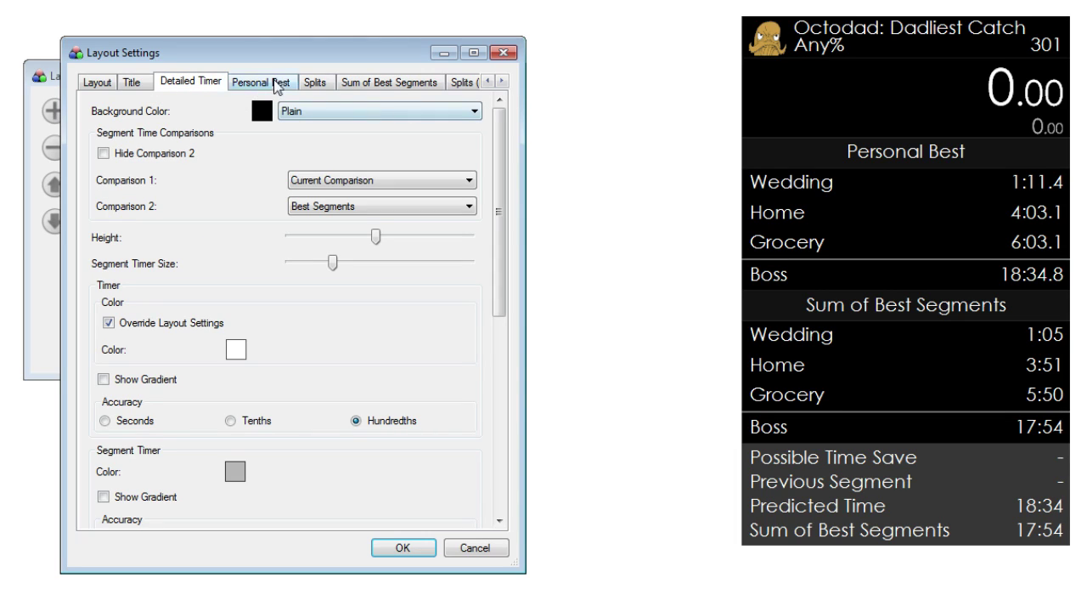
pyautogui.click(502, 82)
pyautogui.click(502, 81)
pyautogui.click(502, 82)
pyautogui.click(502, 82)
pyautogui.click(487, 82)
pyautogui.click(487, 81)
pyautogui.click(487, 82)
pyautogui.click(487, 82)
pyautogui.click(132, 82)
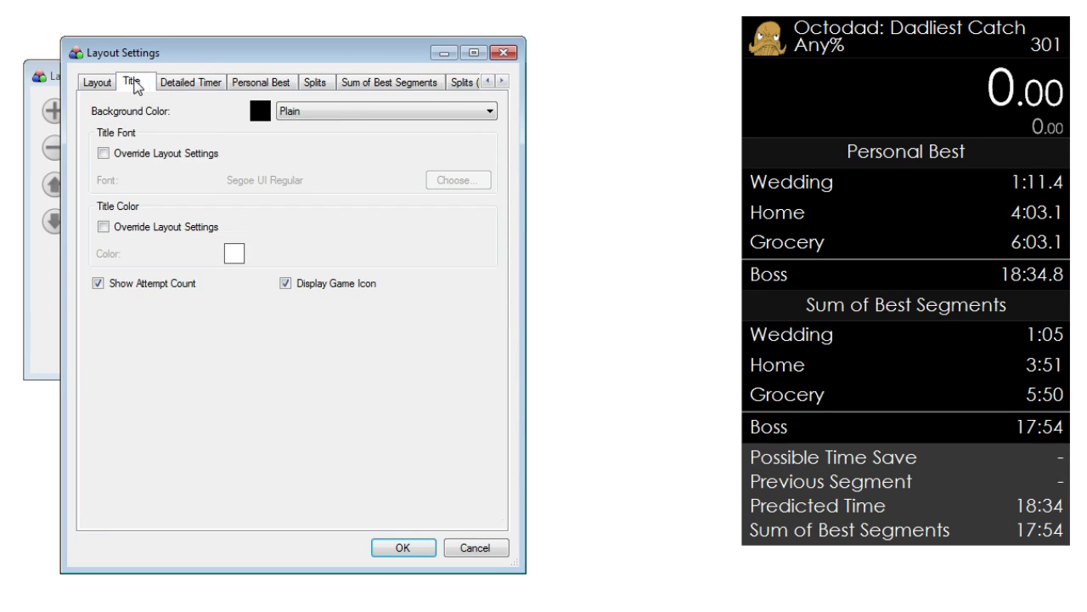
pyautogui.click(100, 83)
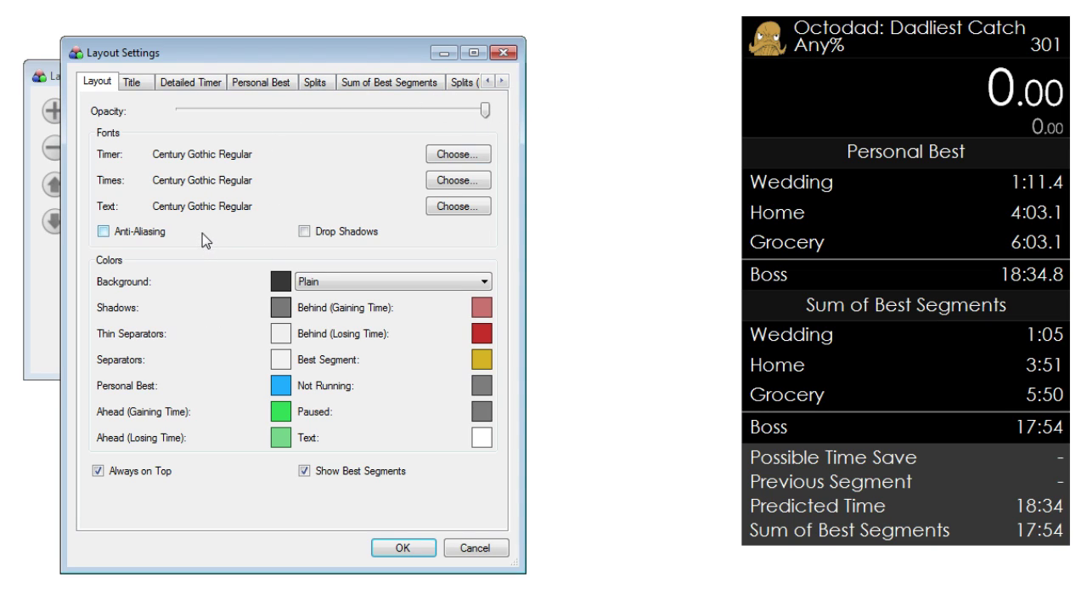
# Try the layout's text with Anti-Aliasing on and off, leaving the option disabled.
pyautogui.click(122, 234)
pyautogui.click(122, 234)
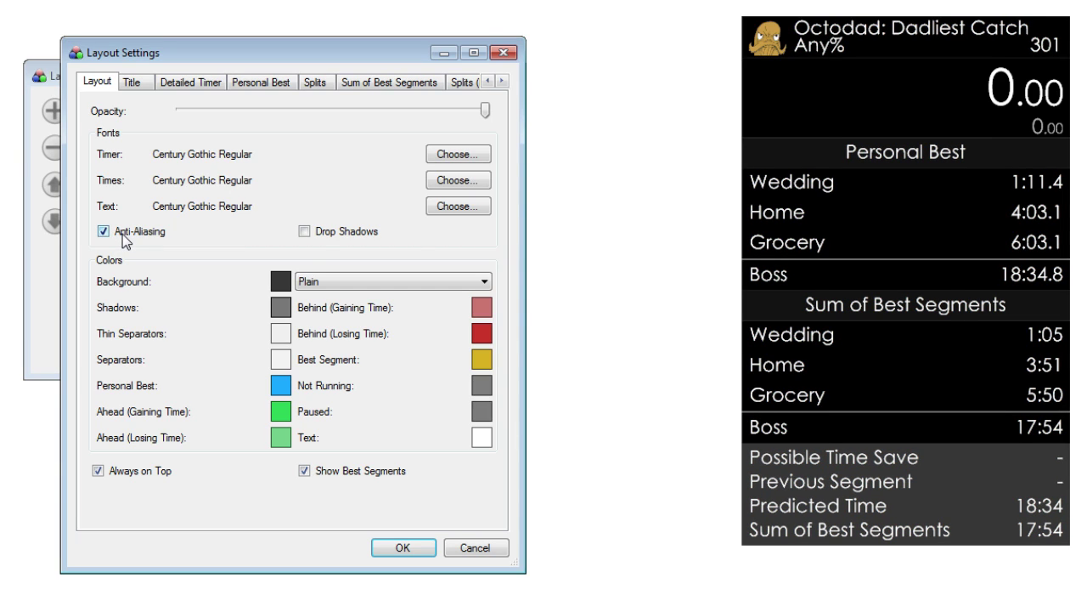
pyautogui.click(123, 233)
pyautogui.click(122, 233)
pyautogui.click(122, 233)
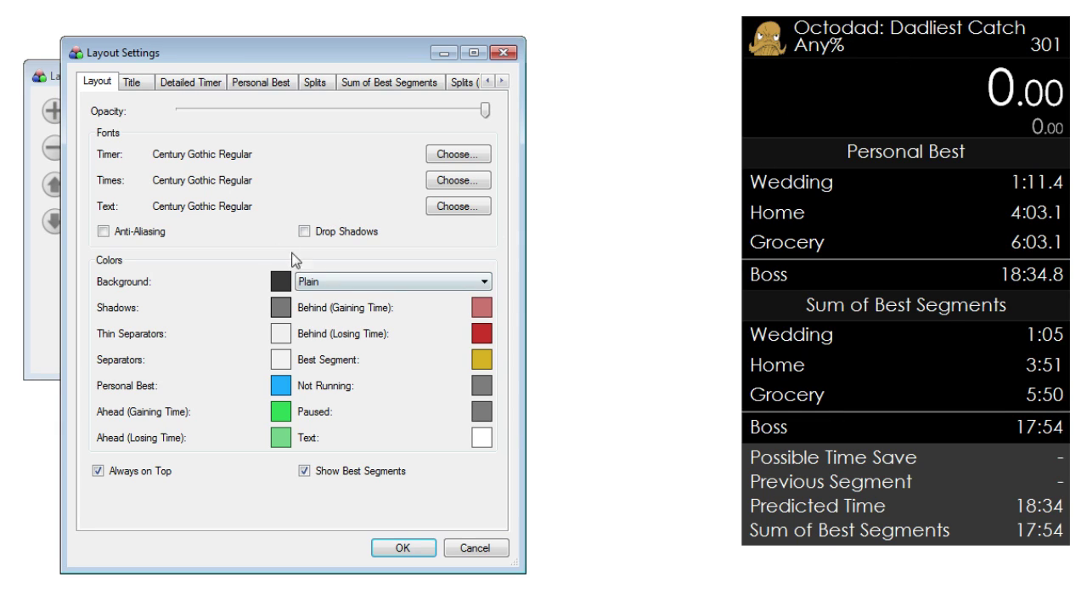
pyautogui.click(147, 242)
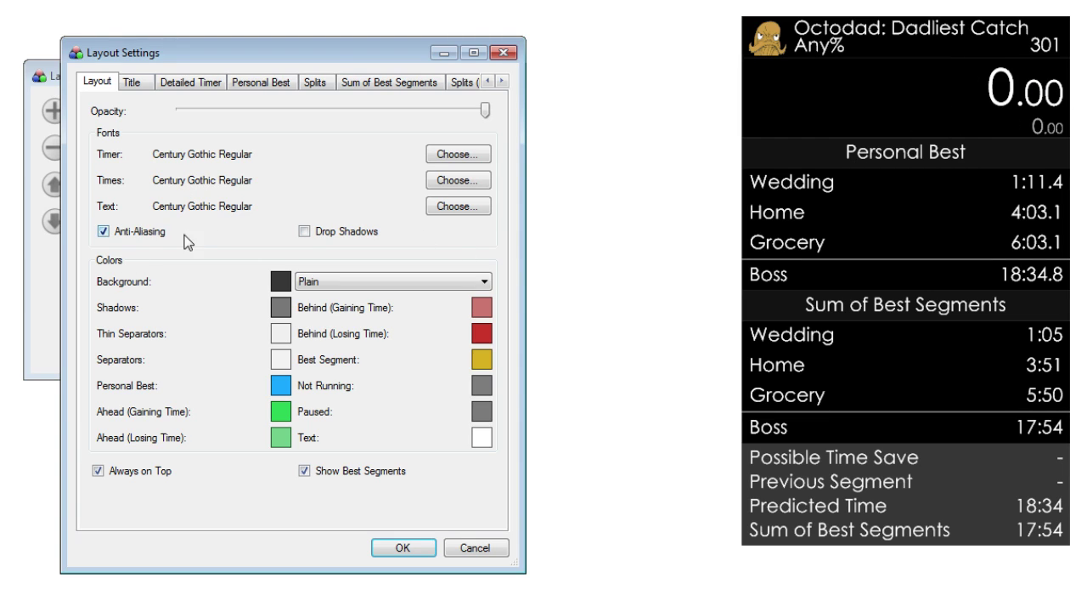
pyautogui.click(137, 235)
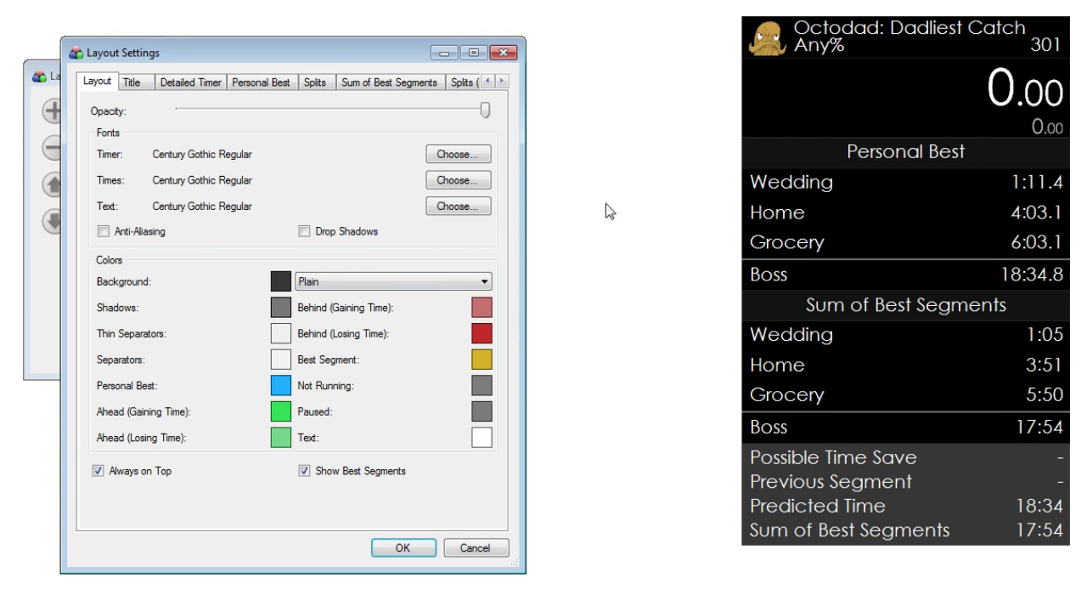
# Try Drop Shadows on the layout's text and leave the option disabled.
pyautogui.click(365, 233)
pyautogui.click(365, 233)
pyautogui.click(364, 233)
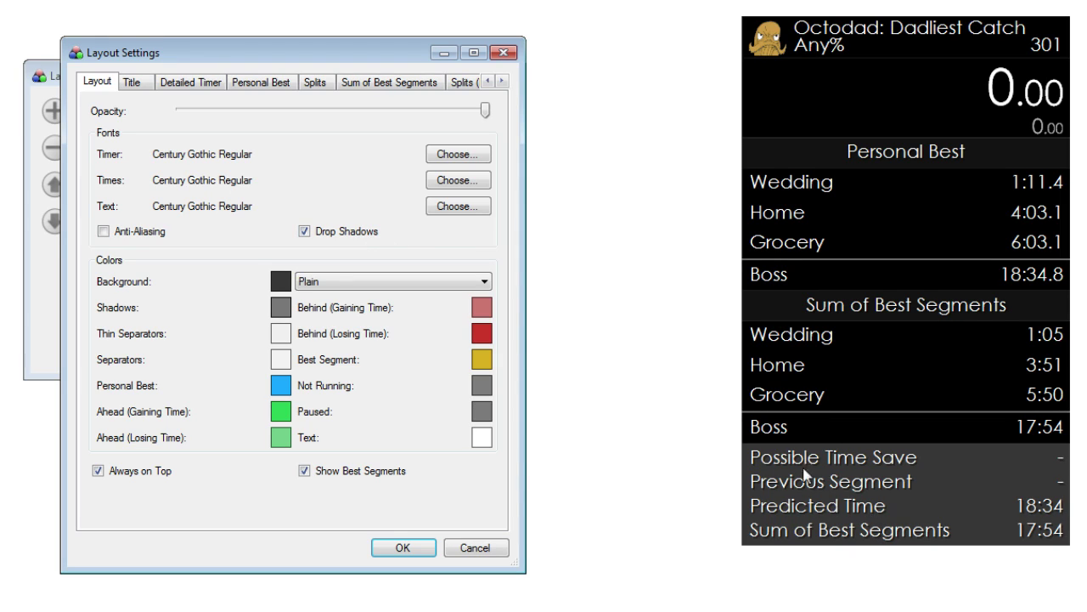
pyautogui.click(356, 239)
# Toggle Display Game Icon off and on in the Title component's settings, leaving it enabled.
pyautogui.click(134, 82)
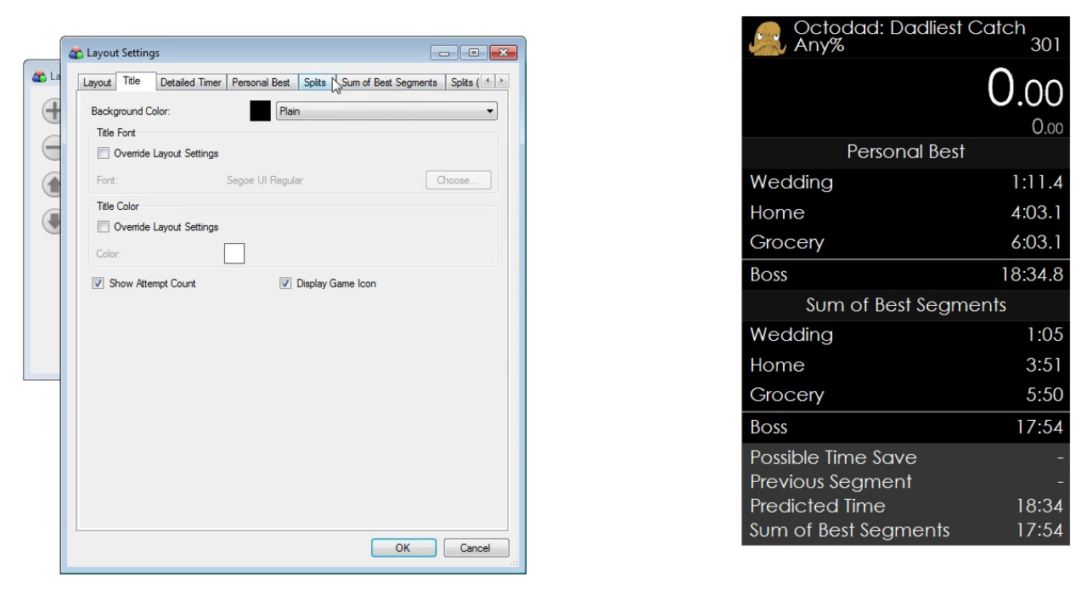
pyautogui.click(99, 84)
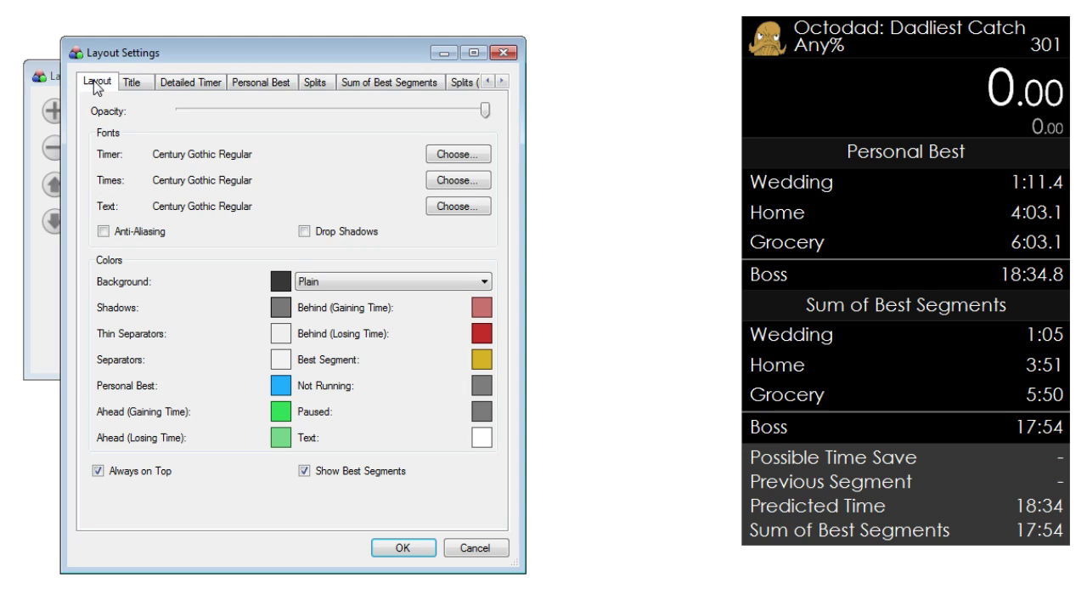
pyautogui.click(155, 88)
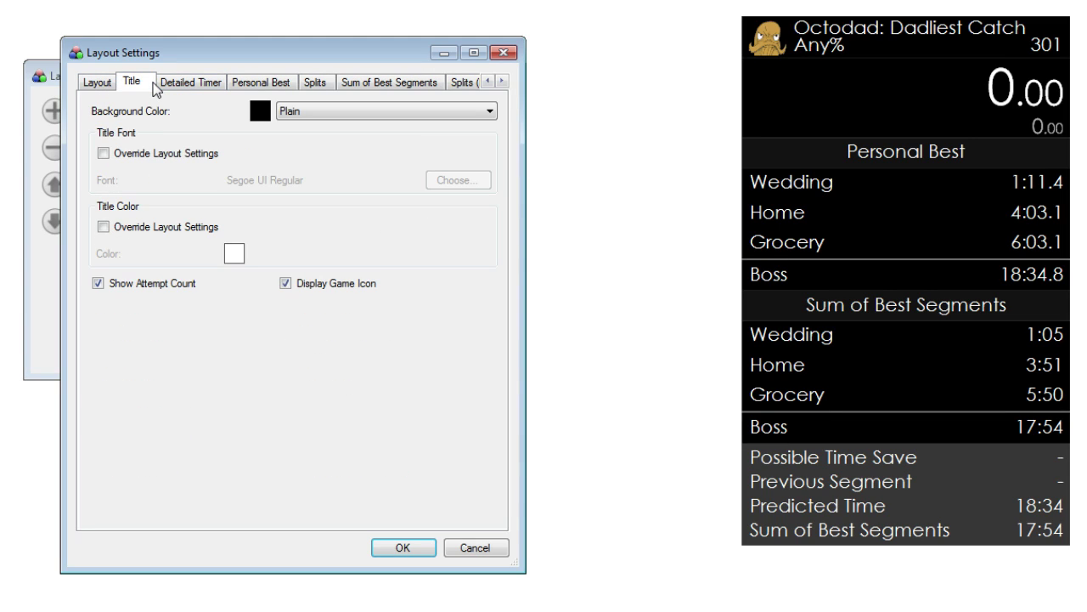
pyautogui.click(286, 285)
pyautogui.click(287, 285)
pyautogui.click(287, 285)
pyautogui.click(286, 285)
# Try different heights for the Detailed Timer, leaving it slightly shorter, and make its segment timer slightly larger.
pyautogui.click(180, 85)
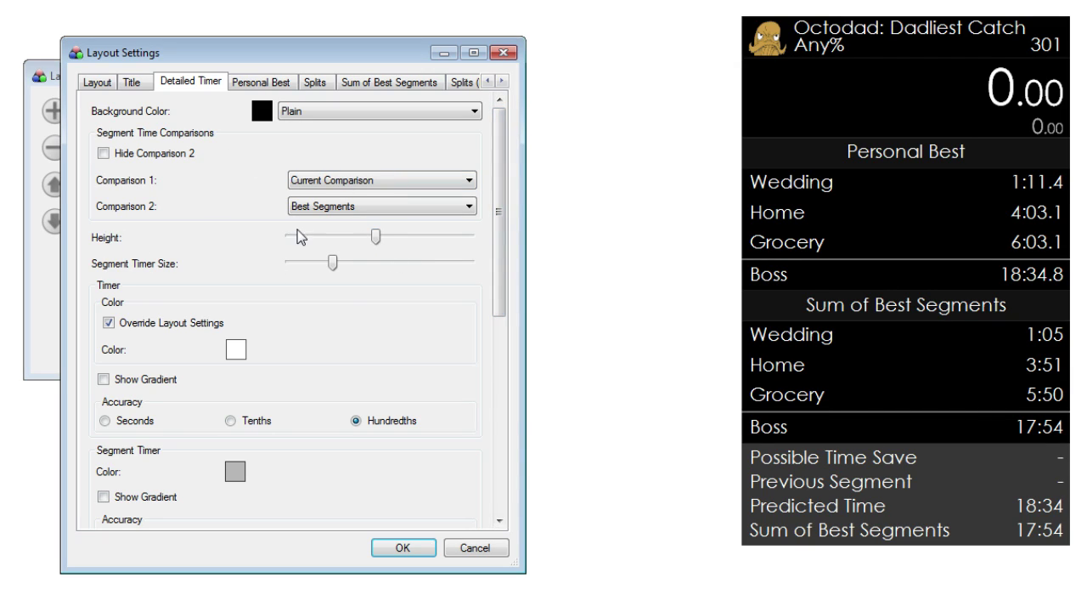
pyautogui.moveTo(375, 239)
pyautogui.mouseDown()
pyautogui.moveTo(452, 239)
pyautogui.moveTo(343, 237)
pyautogui.moveTo(430, 238)
pyautogui.moveTo(381, 238)
pyautogui.mouseUp()
pyautogui.moveTo(332, 264); pyautogui.dragTo(418, 239)
pyautogui.moveTo(367, 264)
pyautogui.mouseDown()
pyautogui.moveTo(448, 266)
pyautogui.moveTo(350, 262)
pyautogui.mouseUp()
pyautogui.moveTo(419, 238); pyautogui.dragTo(378, 238)
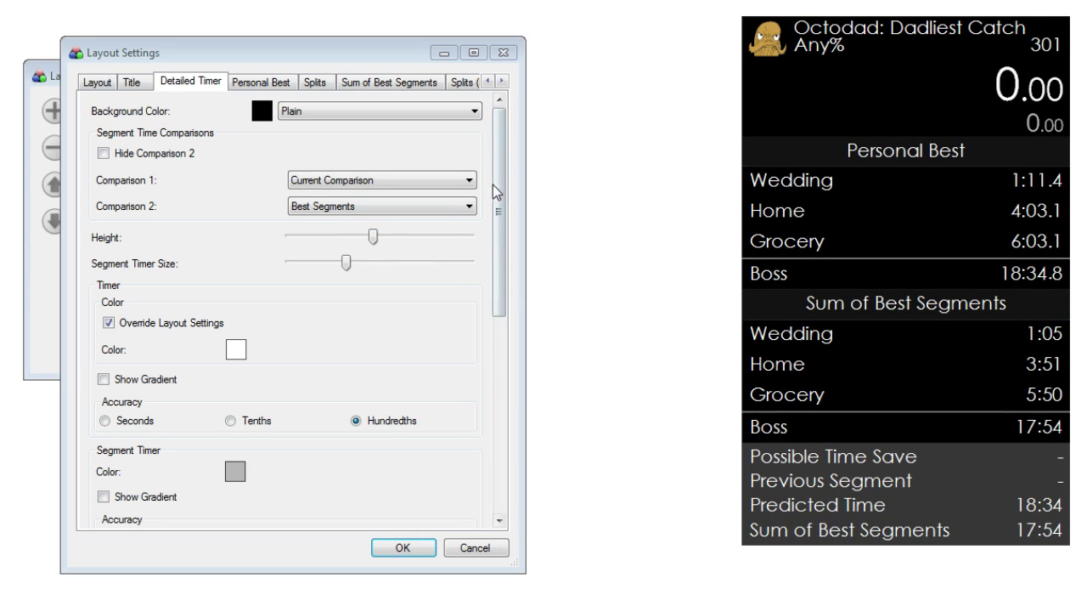
# Examine the Detailed Timer's color, gradient, accuracy, segment label, segment time, icon and split name options.
pyautogui.moveTo(497, 191)
pyautogui.mouseDown()
pyautogui.moveTo(513, 391)
pyautogui.moveTo(521, 301)
pyautogui.moveTo(510, 301)
pyautogui.moveTo(607, 218)
pyautogui.moveTo(507, 213)
pyautogui.moveTo(395, 137)
pyautogui.moveTo(497, 170)
pyautogui.moveTo(510, 187)
pyautogui.moveTo(518, 261)
pyautogui.moveTo(517, 187)
pyautogui.mouseUp()
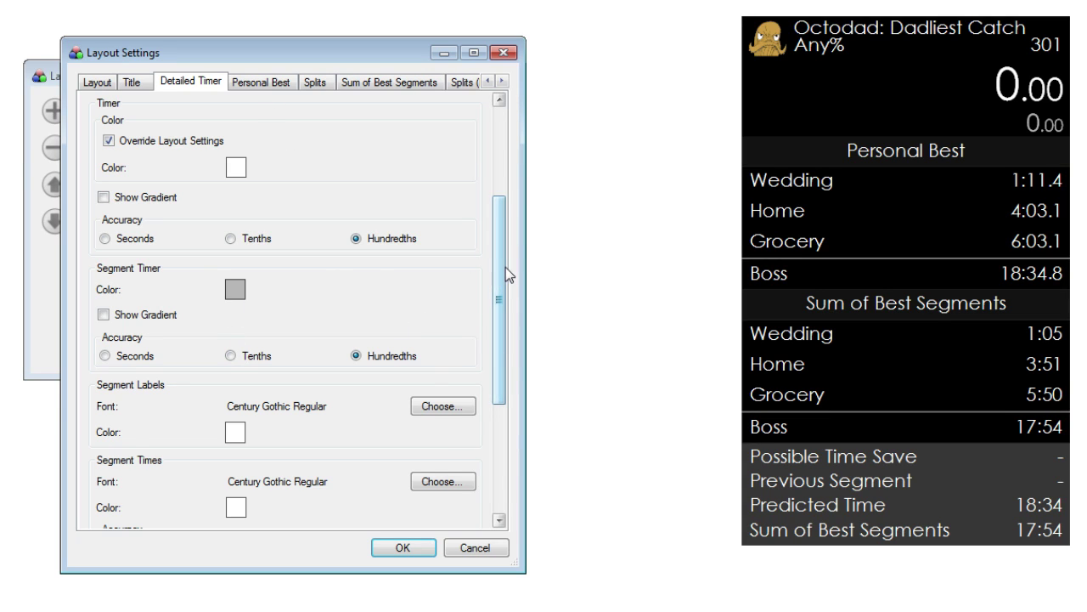
pyautogui.moveTo(506, 269); pyautogui.dragTo(514, 450)
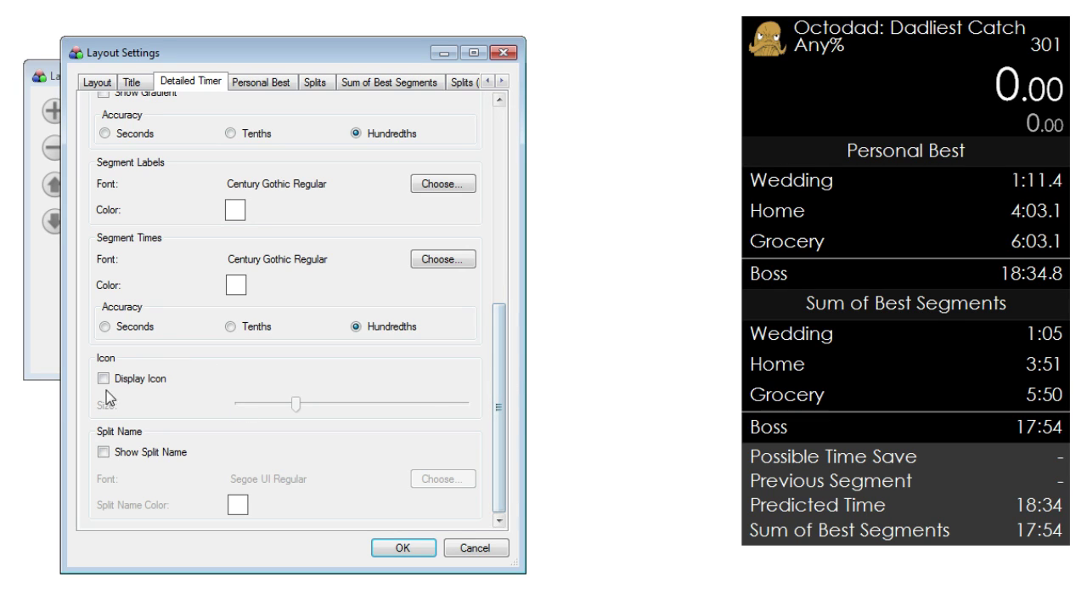
pyautogui.scroll(2, 510, 355)
pyautogui.scroll(4, 508, 344)
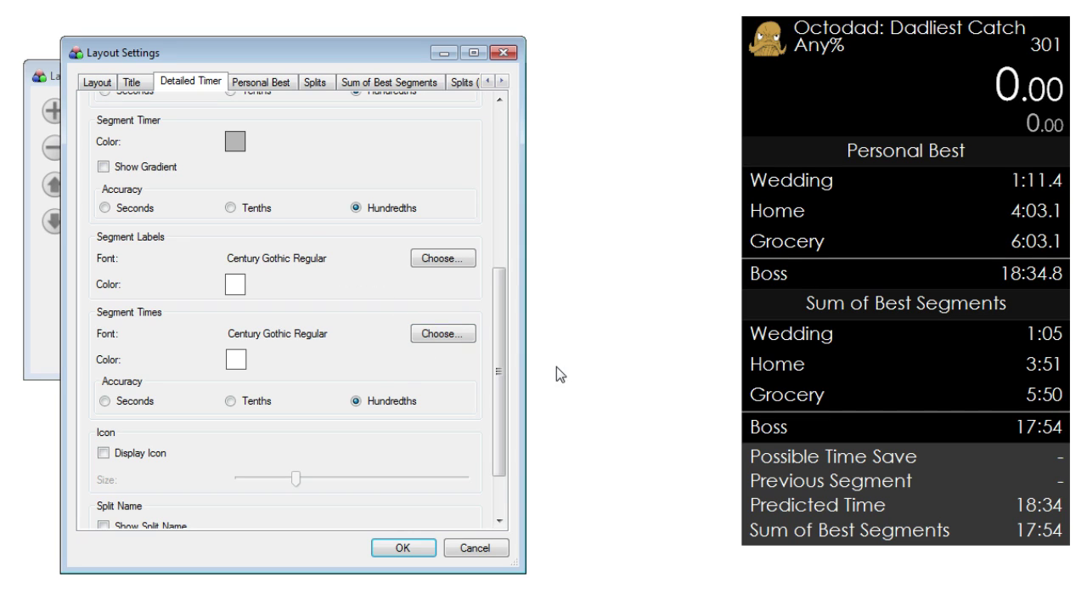
pyautogui.moveTo(505, 319)
pyautogui.mouseDown()
pyautogui.moveTo(506, 257)
pyautogui.moveTo(512, 322)
pyautogui.mouseUp()
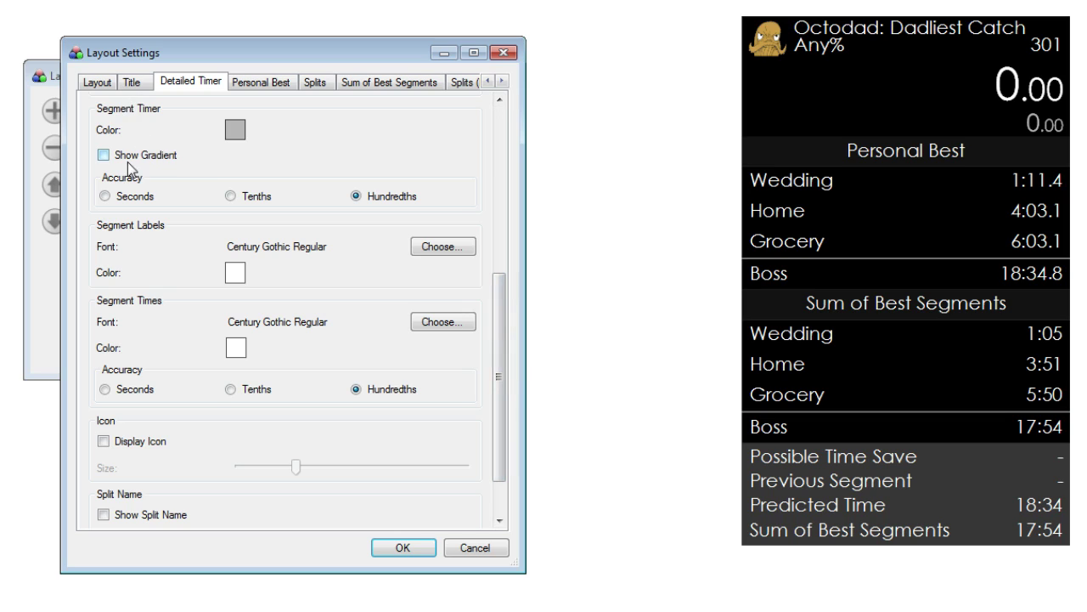
pyautogui.moveTo(505, 332); pyautogui.dragTo(519, 255)
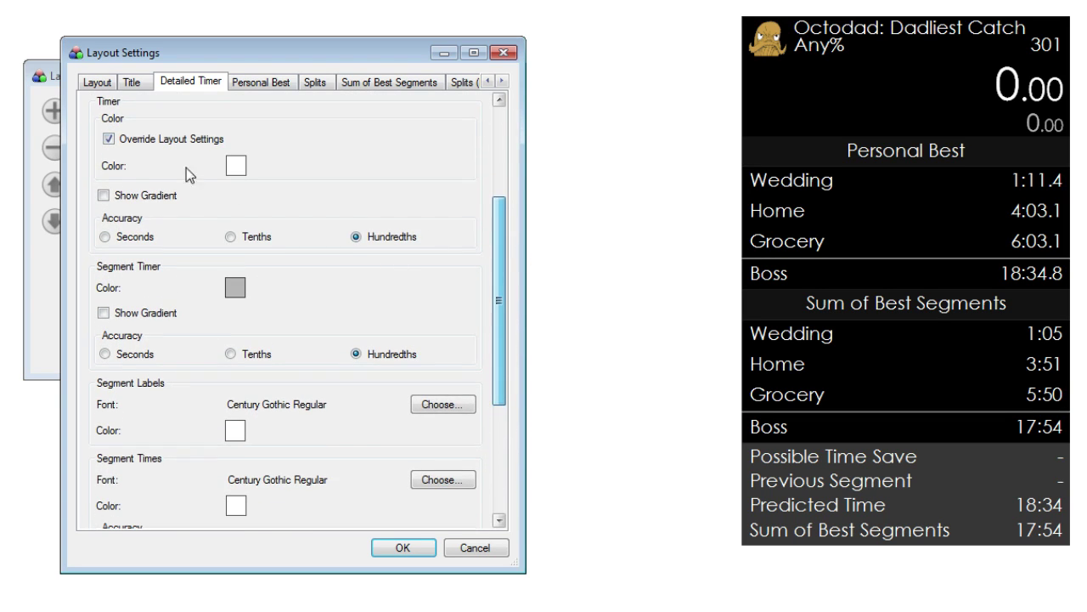
pyautogui.click(109, 139)
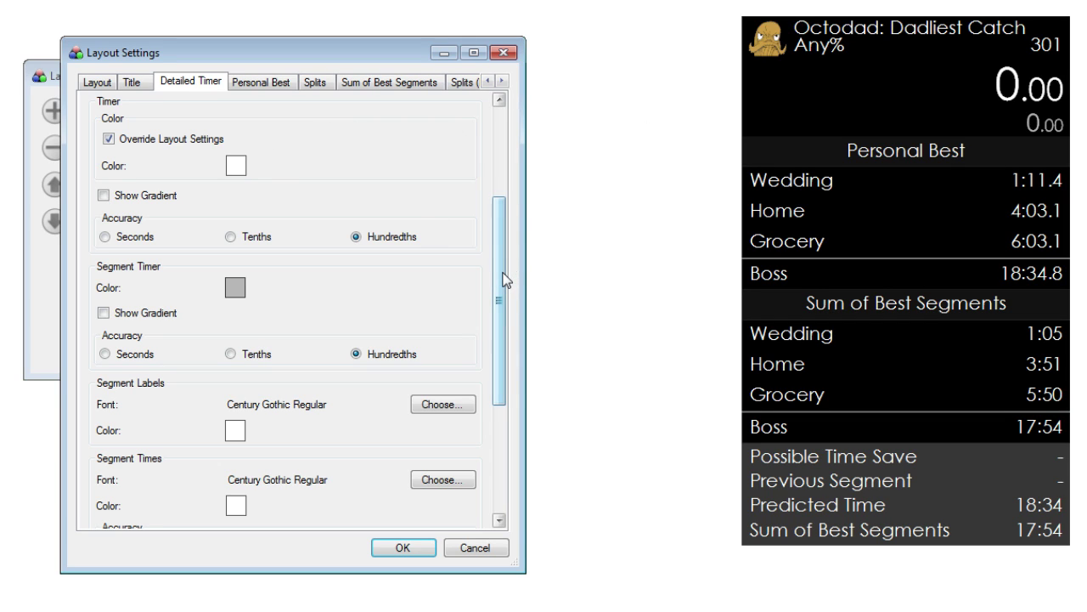
pyautogui.moveTo(505, 280); pyautogui.dragTo(537, 418)
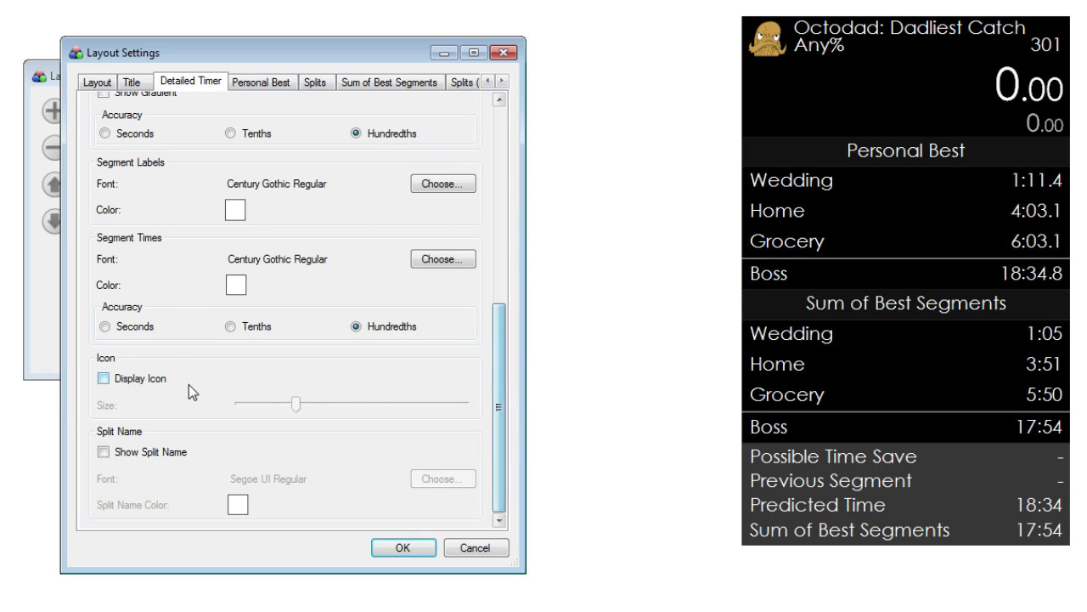
# Add "butts" as the right text of the Personal Best text component and accept the layout settings.
pyautogui.moveTo(499, 316); pyautogui.dragTo(499, 301)
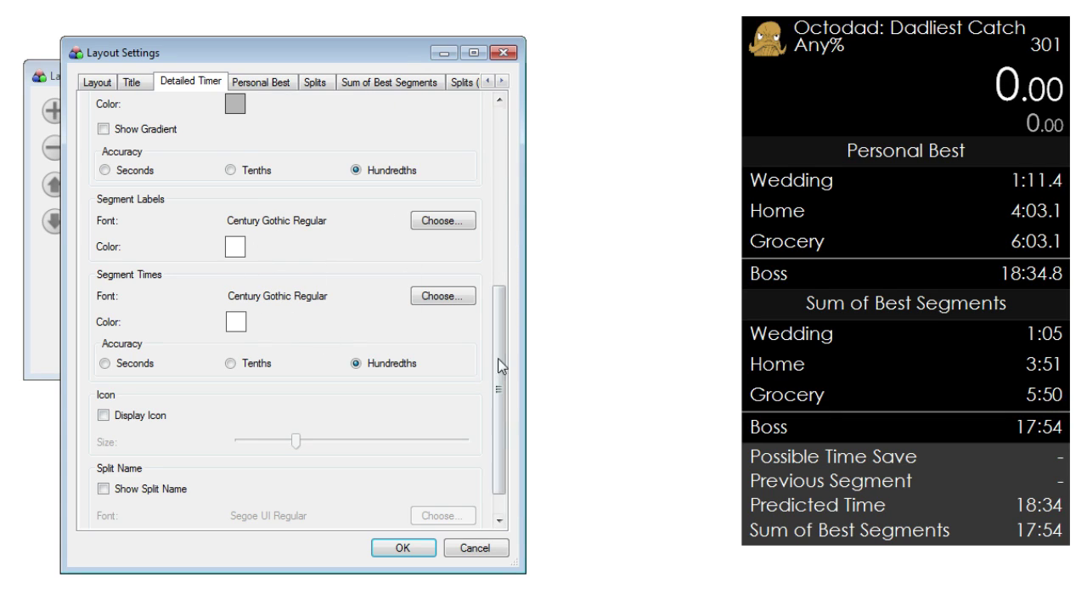
pyautogui.moveTo(500, 366); pyautogui.dragTo(521, 299)
pyautogui.scroll(5, 489, 246)
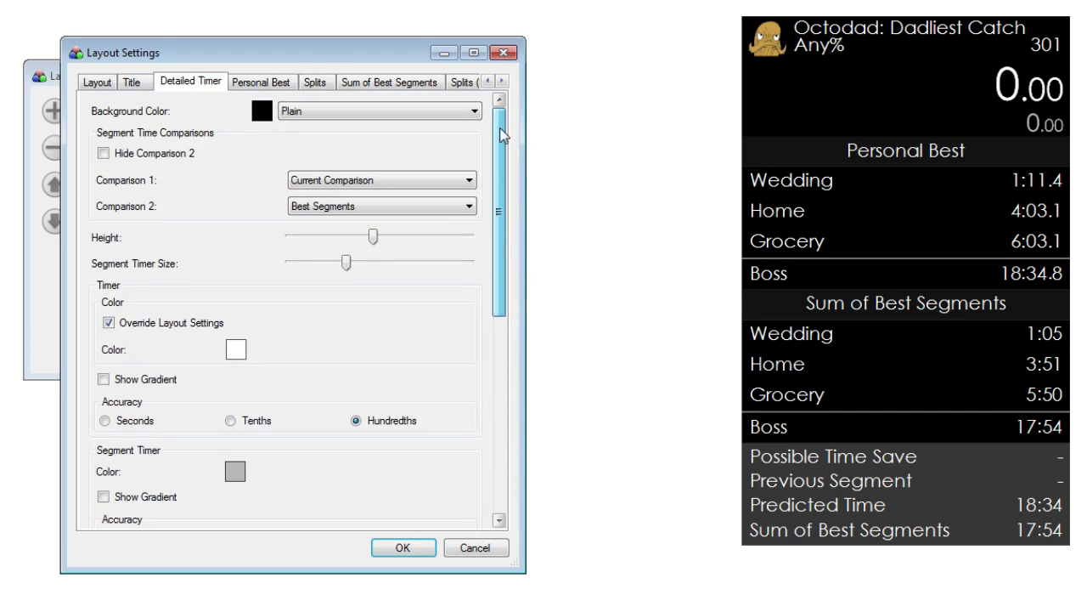
pyautogui.click(259, 85)
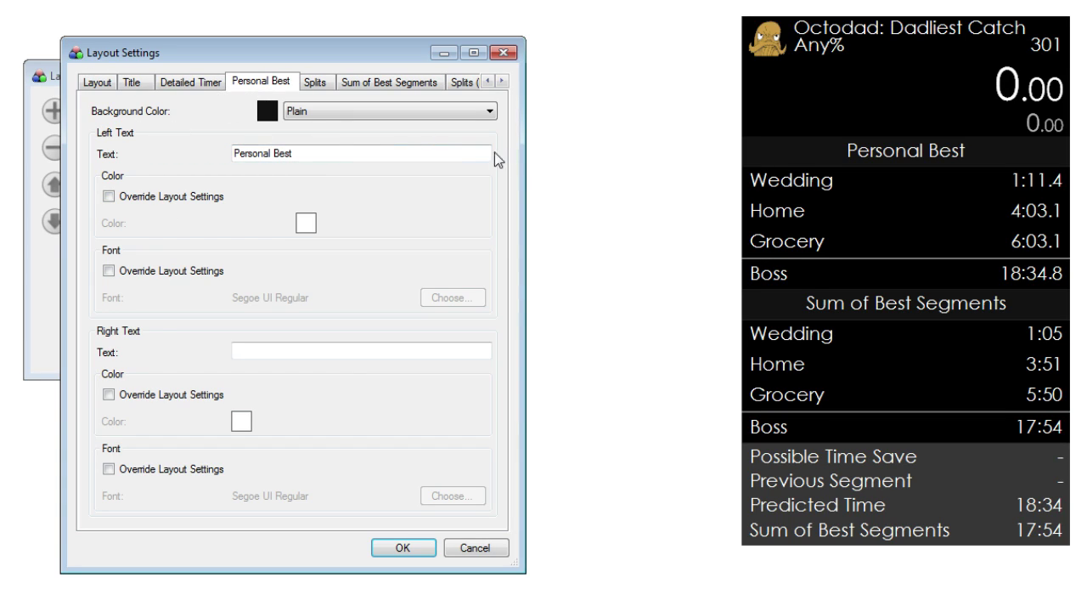
pyautogui.moveTo(312, 153); pyautogui.dragTo(184, 161)
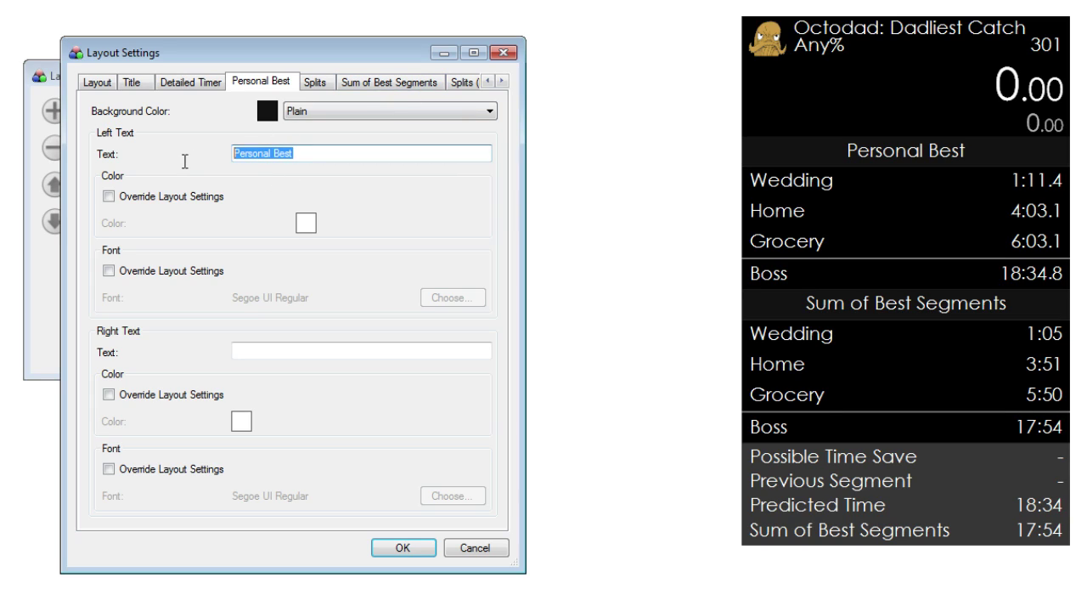
pyautogui.click(342, 154)
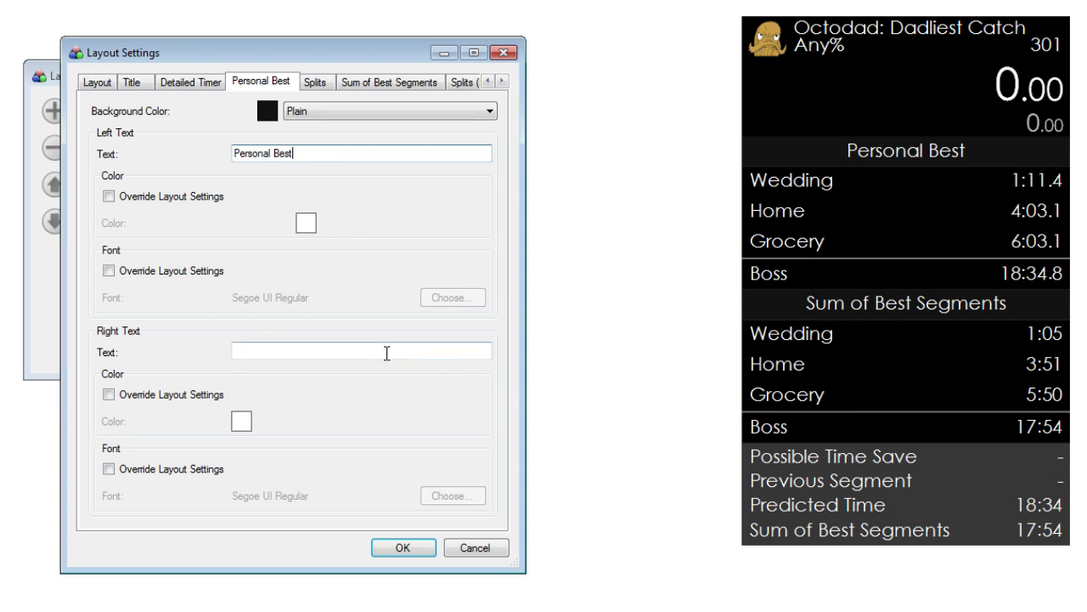
pyautogui.click(387, 354)
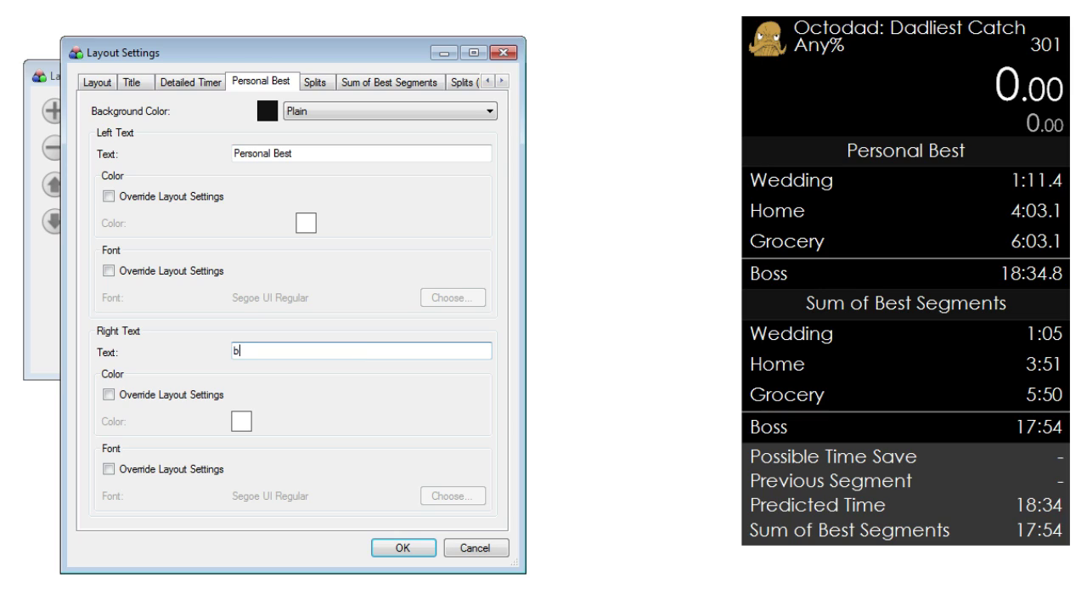
pyautogui.write('butts')
pyautogui.click(375, 547)
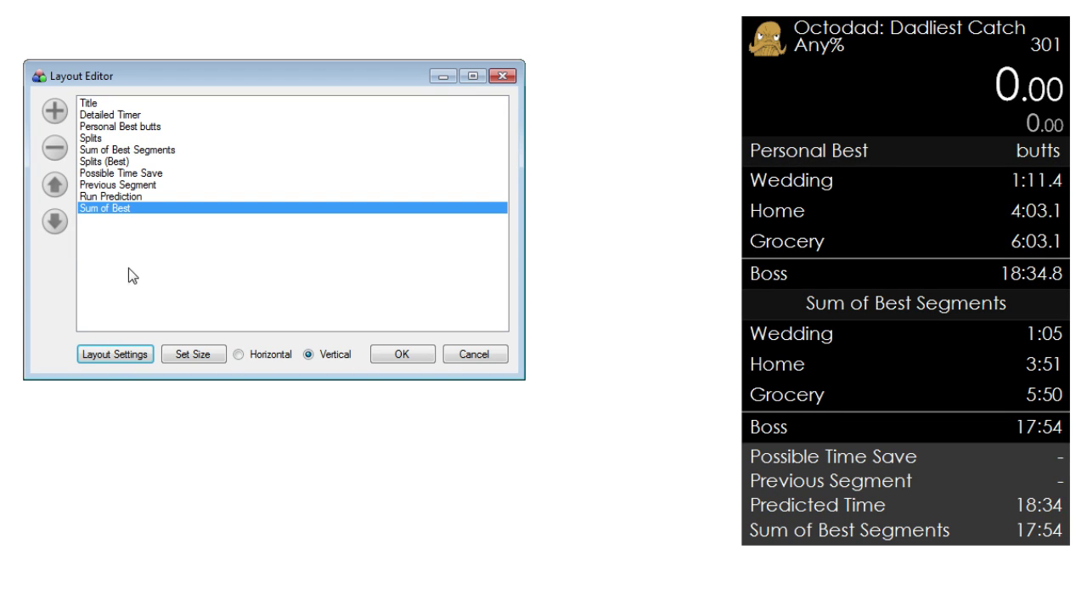
# Reopen the layout settings and clear the Personal Best component's right text.
pyautogui.click(116, 361)
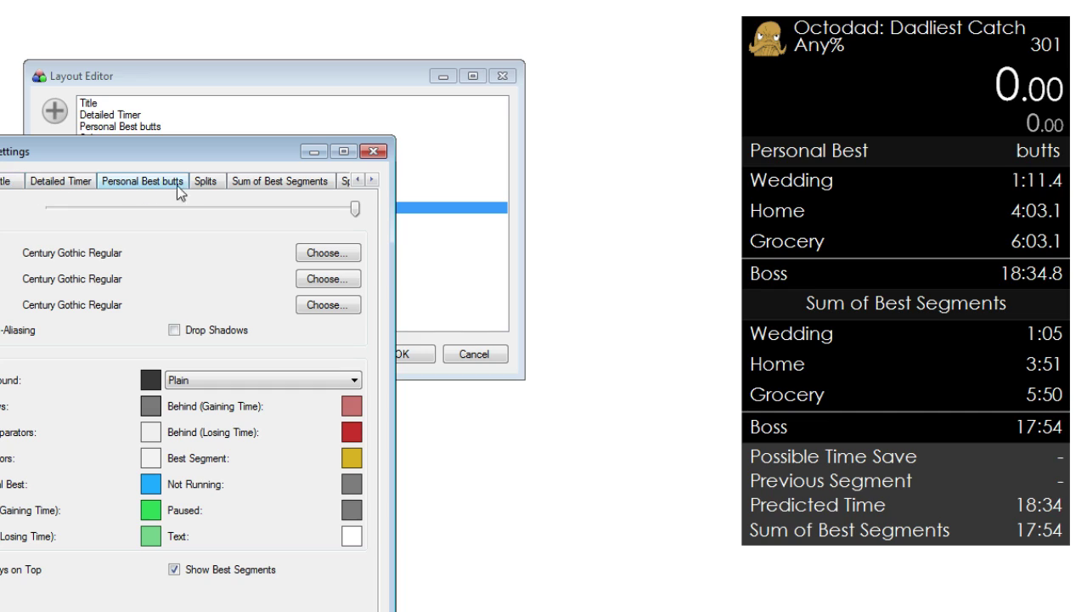
pyautogui.click(209, 182)
pyautogui.click(158, 181)
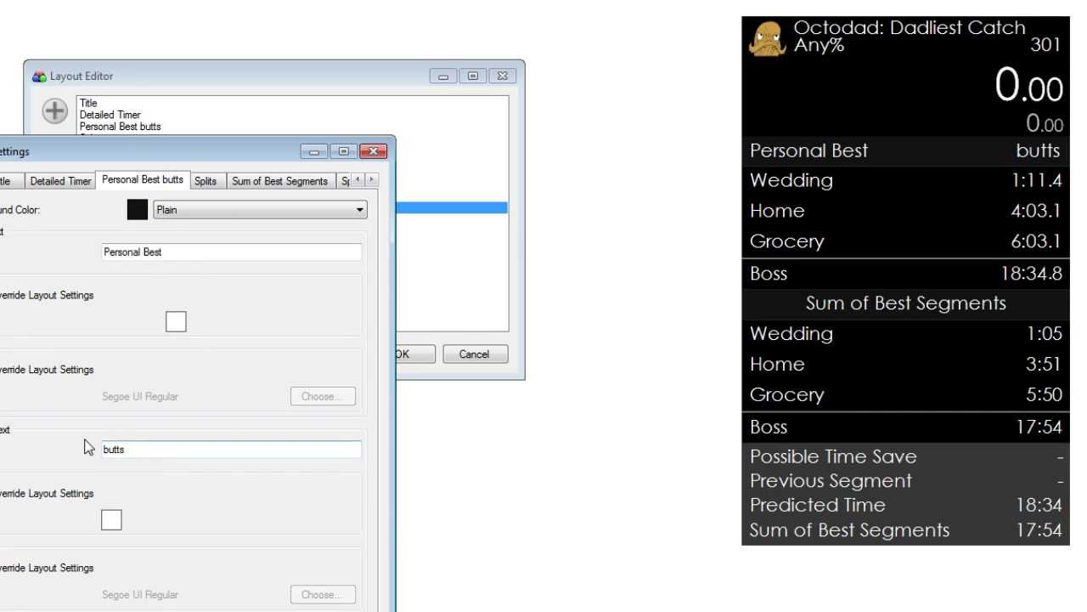
pyautogui.click(130, 449)
pyautogui.moveTo(129, 449); pyautogui.dragTo(52, 450)
pyautogui.press('BackSpace')
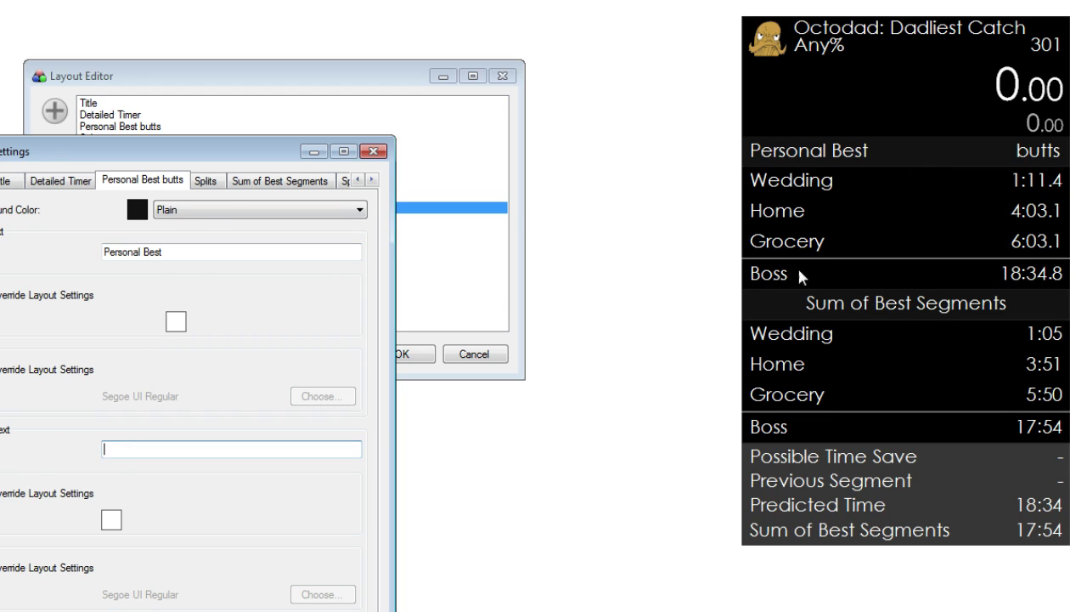
# Set the first background color of the Splits component showing the Current Comparison to white (FFFFFFFF).
pyautogui.click(203, 181)
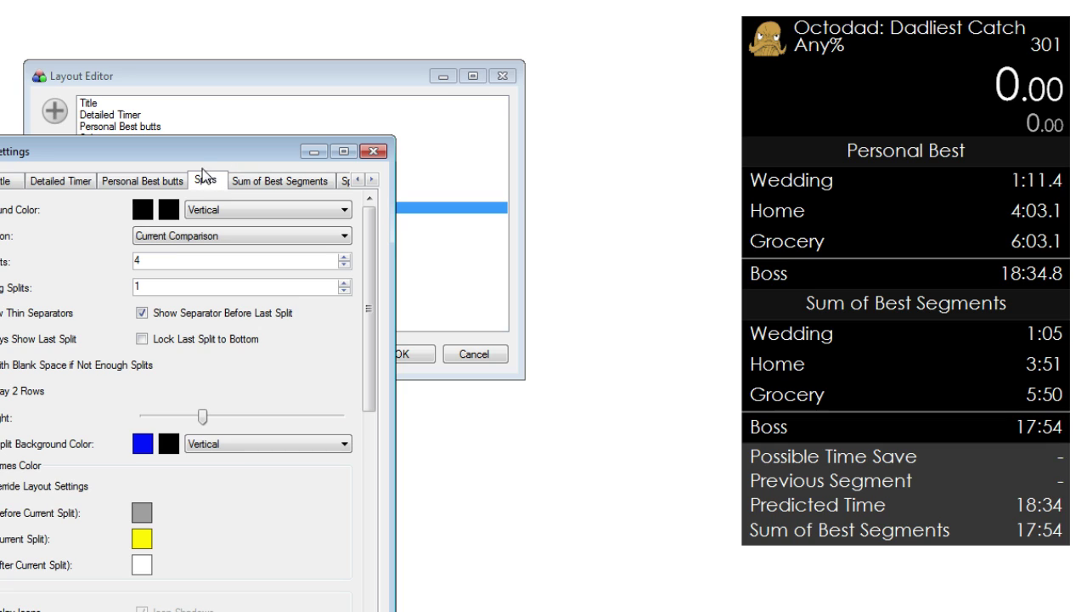
pyautogui.moveTo(194, 151); pyautogui.dragTo(304, 71)
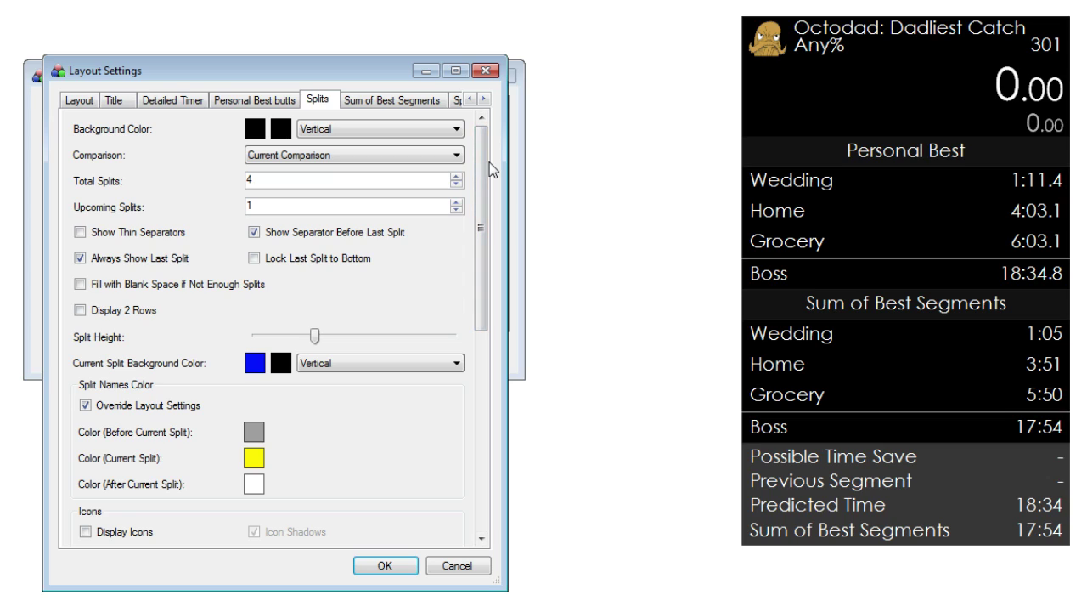
pyautogui.click(259, 135)
pyautogui.moveTo(270, 289); pyautogui.dragTo(72, 206)
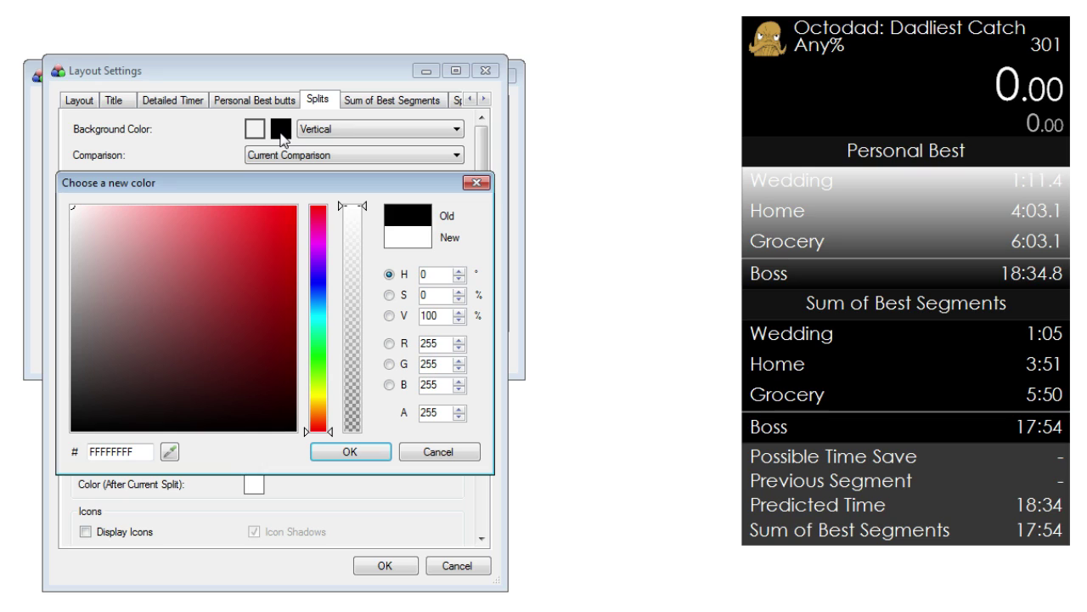
pyautogui.click(351, 451)
# Try the Plain, Vertical and Horizontal background styles for the Splits component, ending on Vertical.
pyautogui.click(359, 134)
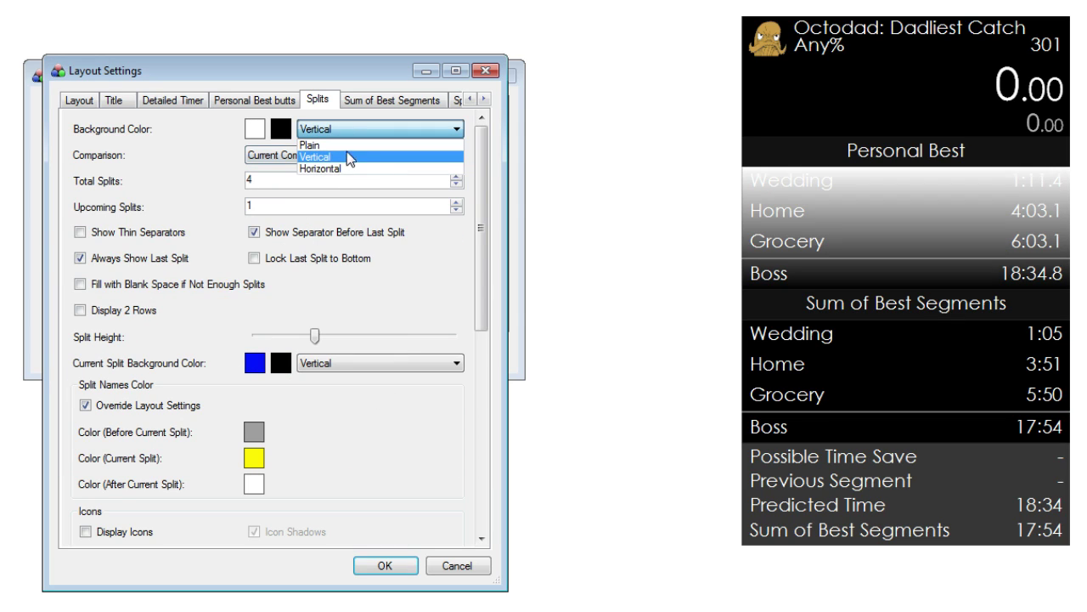
pyautogui.click(348, 141)
pyautogui.click(348, 136)
pyautogui.click(333, 155)
pyautogui.click(338, 127)
pyautogui.click(328, 170)
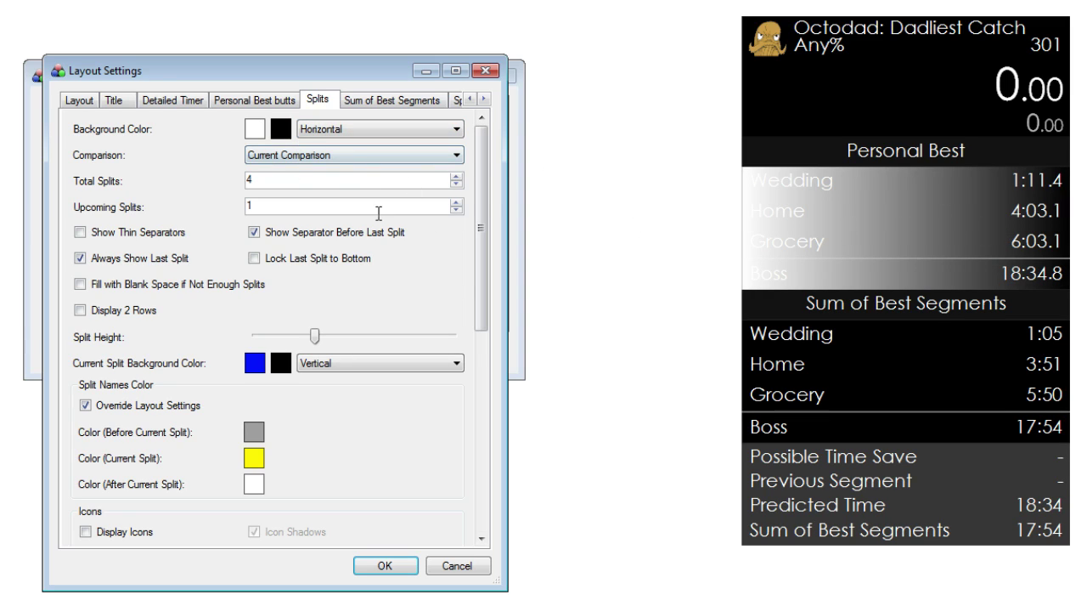
pyautogui.click(381, 128)
pyautogui.click(338, 165)
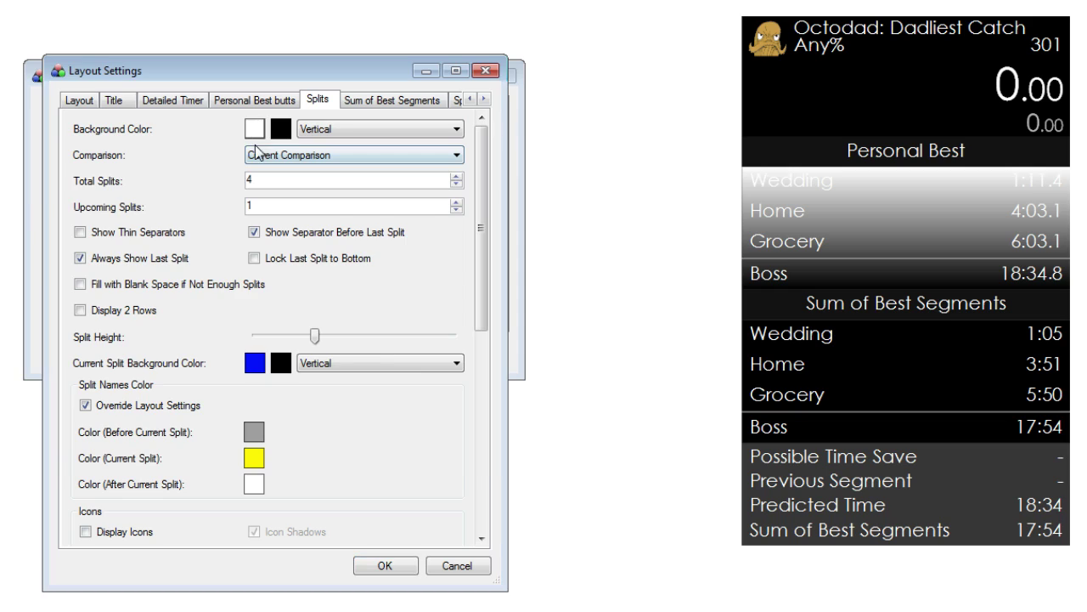
# Set the Splits component's first background color to black (FF000000), accept the settings, and discard the layout edits.
pyautogui.click(254, 128)
pyautogui.click(72, 430)
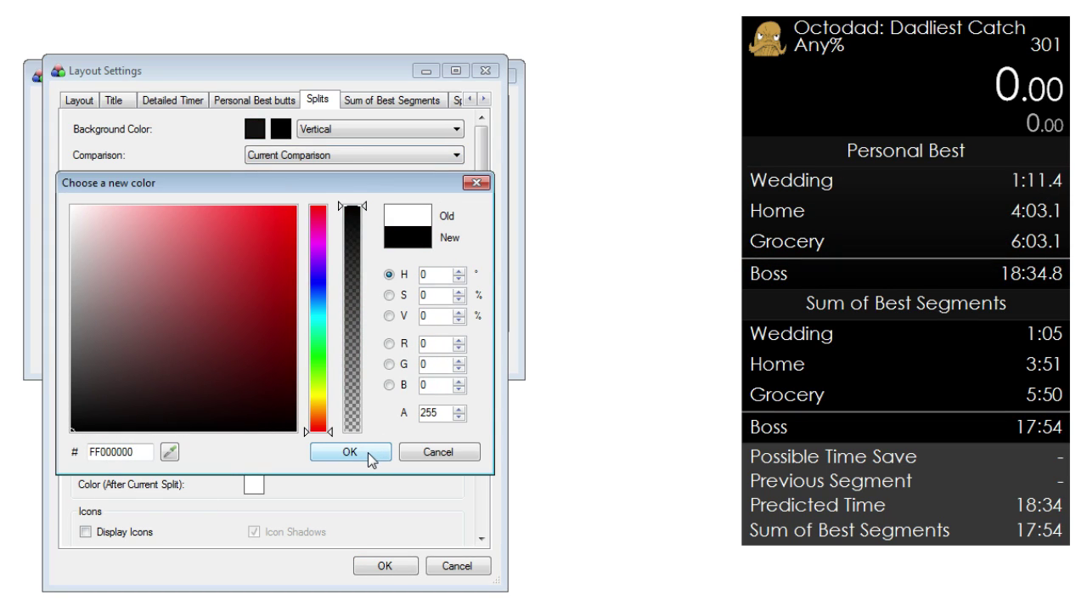
pyautogui.click(368, 451)
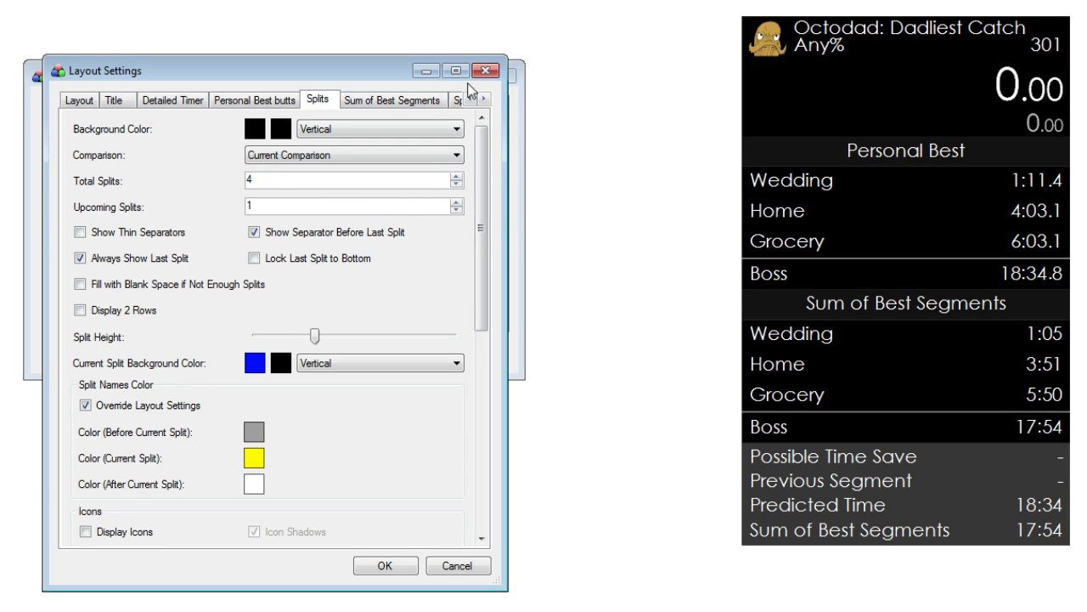
pyautogui.click(392, 566)
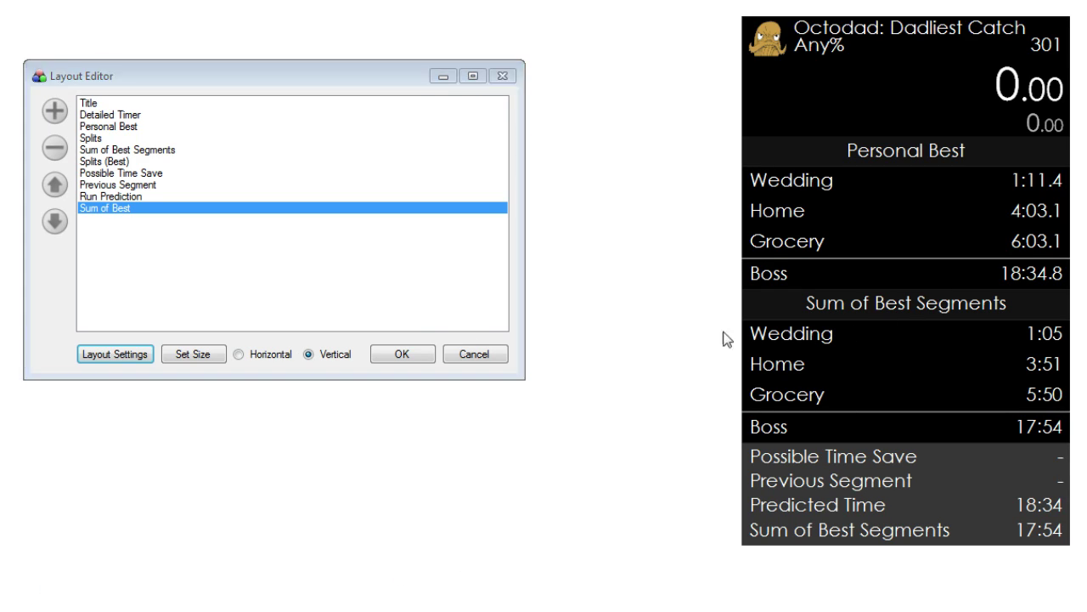
pyautogui.click(467, 361)
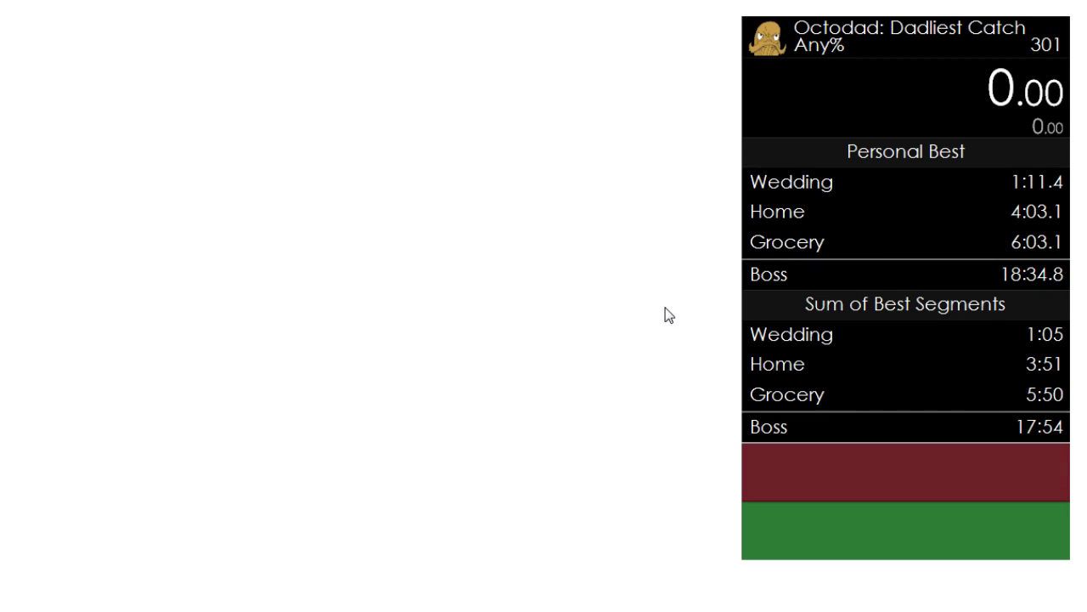
# Reopen the layout for editing, remove the Graph component and accept the change.
pyautogui.rightClick(833, 207)
pyautogui.click(884, 413)
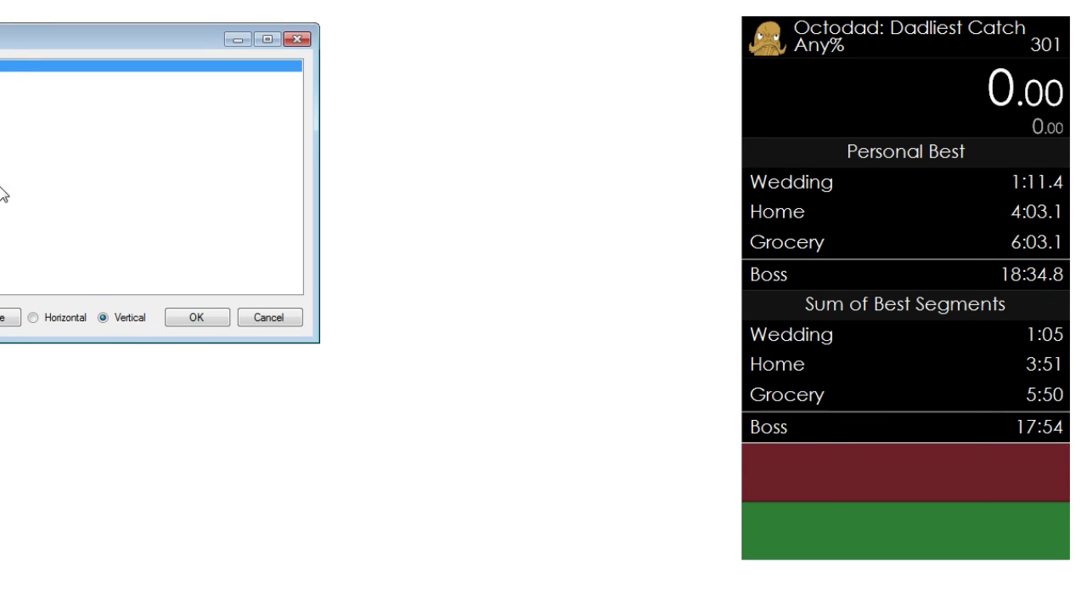
pyautogui.moveTo(17, 39); pyautogui.dragTo(237, 57)
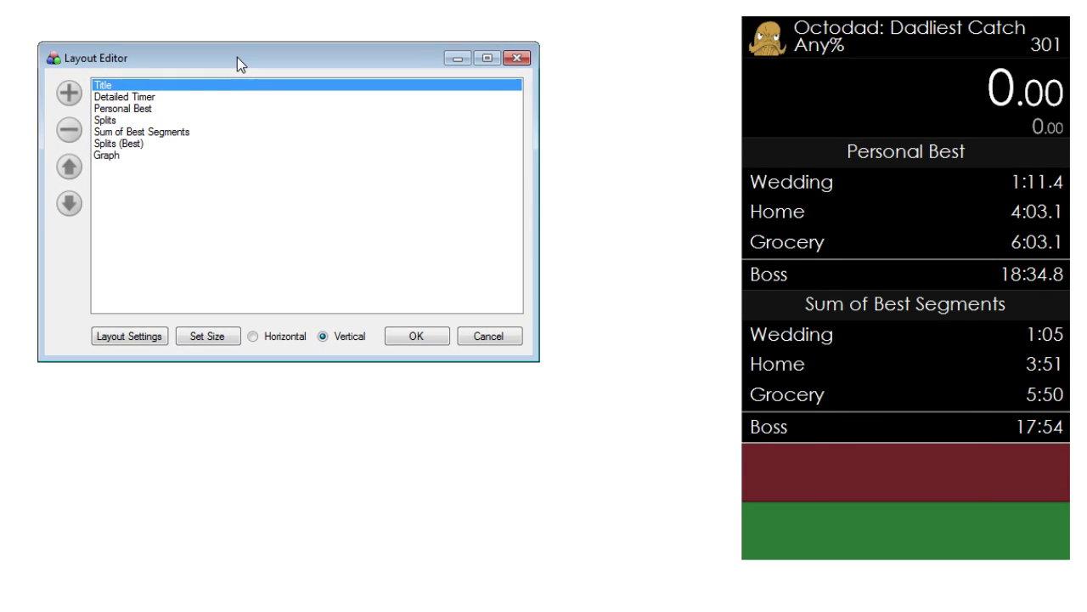
pyautogui.click(120, 174)
pyautogui.click(69, 130)
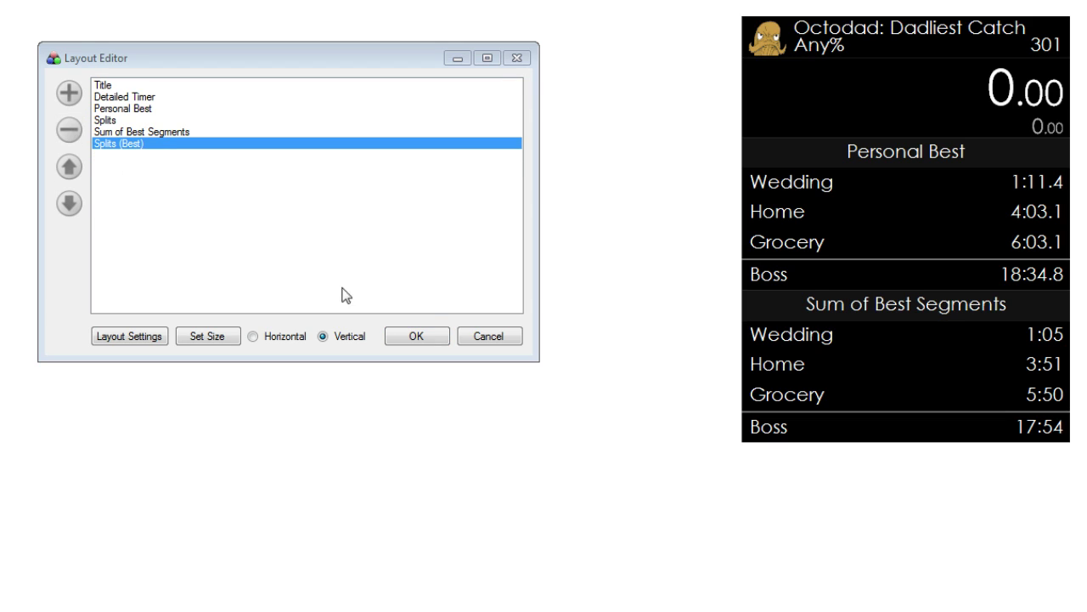
pyautogui.click(415, 336)
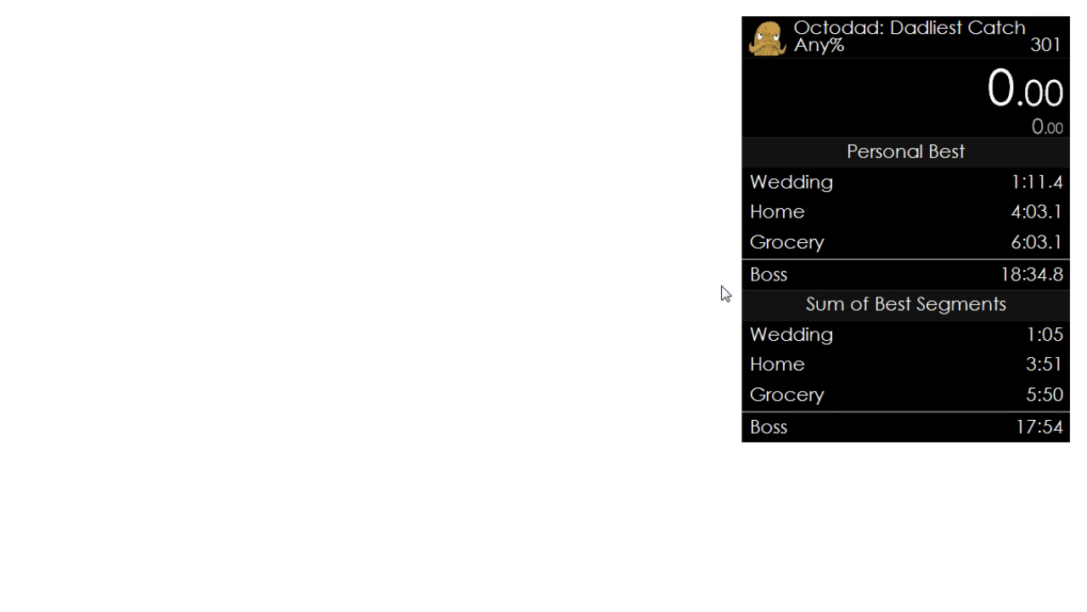
# Start a run and skip five splits so that Deep Sea is the current split.
pyautogui.press('KP_1')
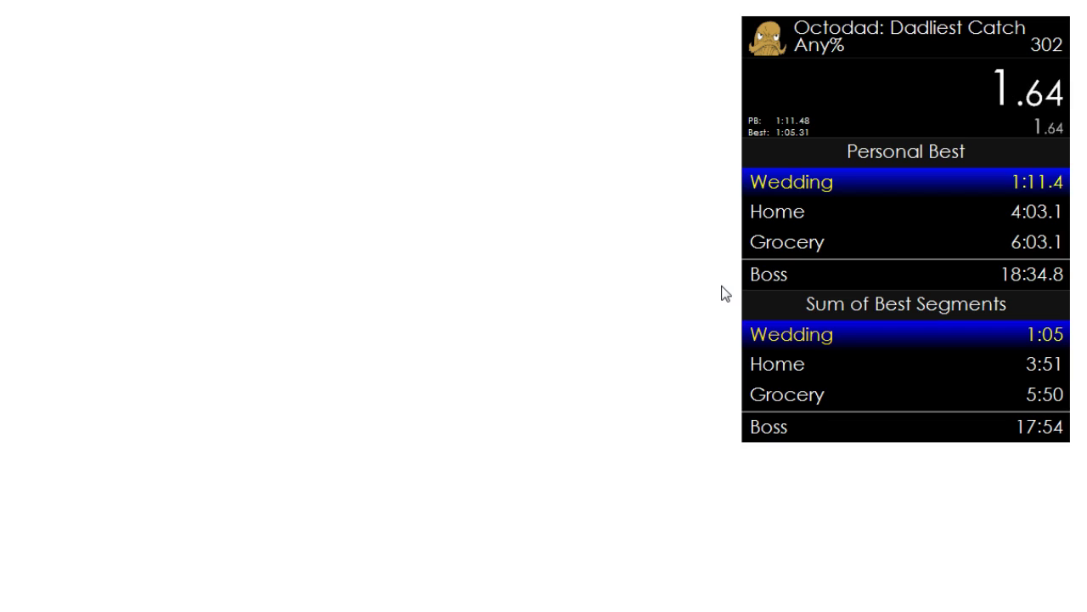
pyautogui.press('KP_2')
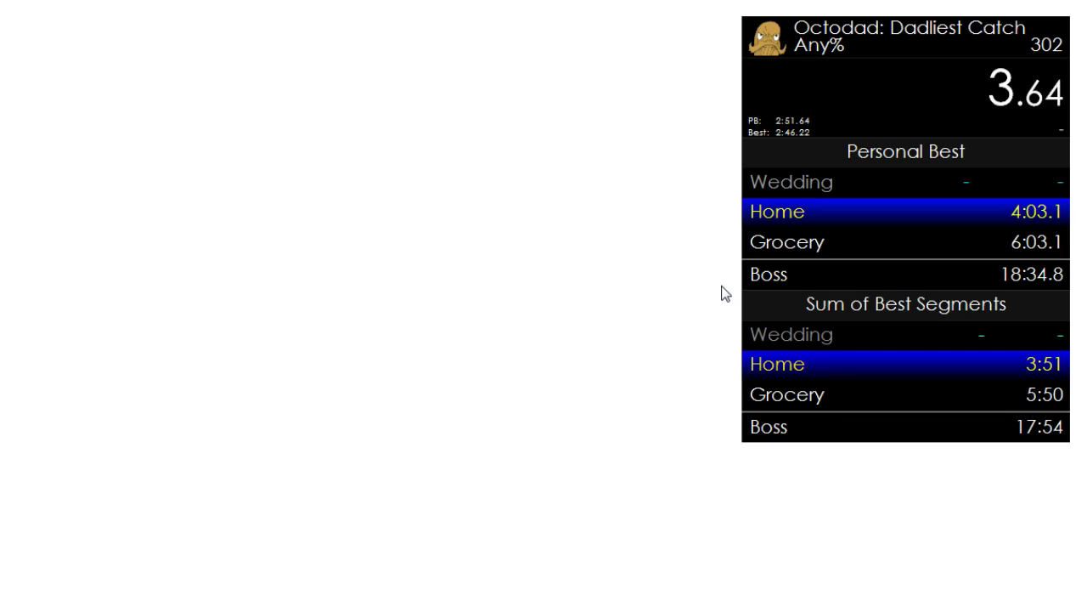
pyautogui.press('KP_2')
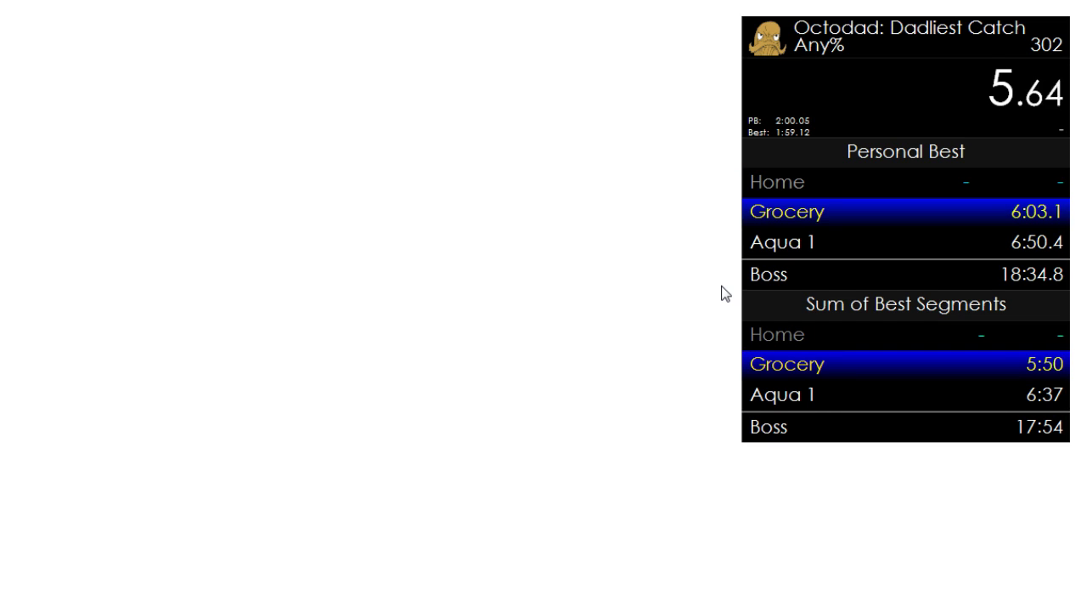
pyautogui.press('KP_2')
pyautogui.press('KP_2')
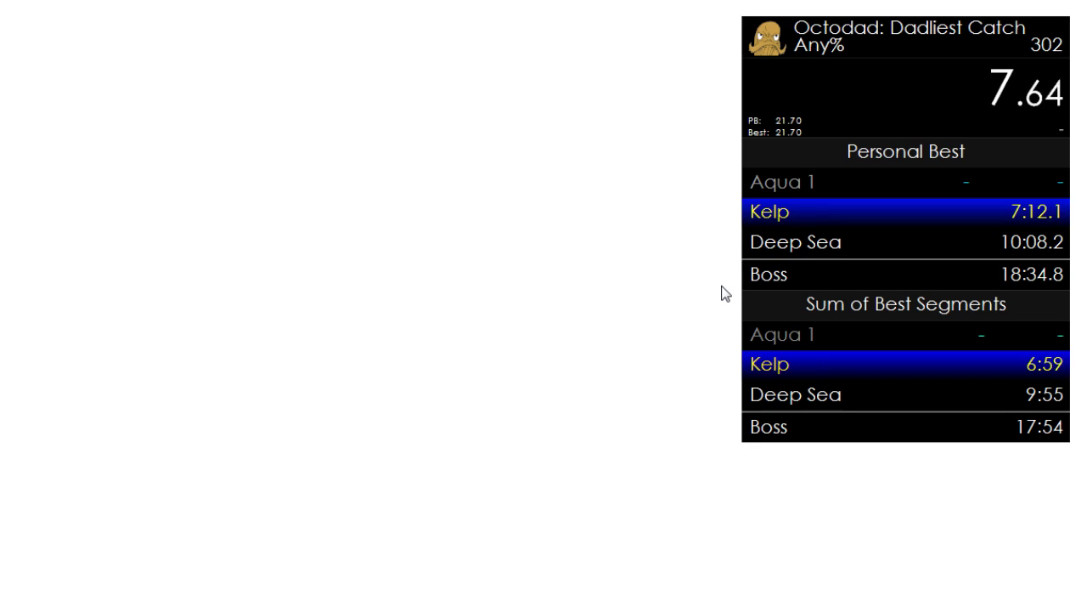
pyautogui.press('KP_2')
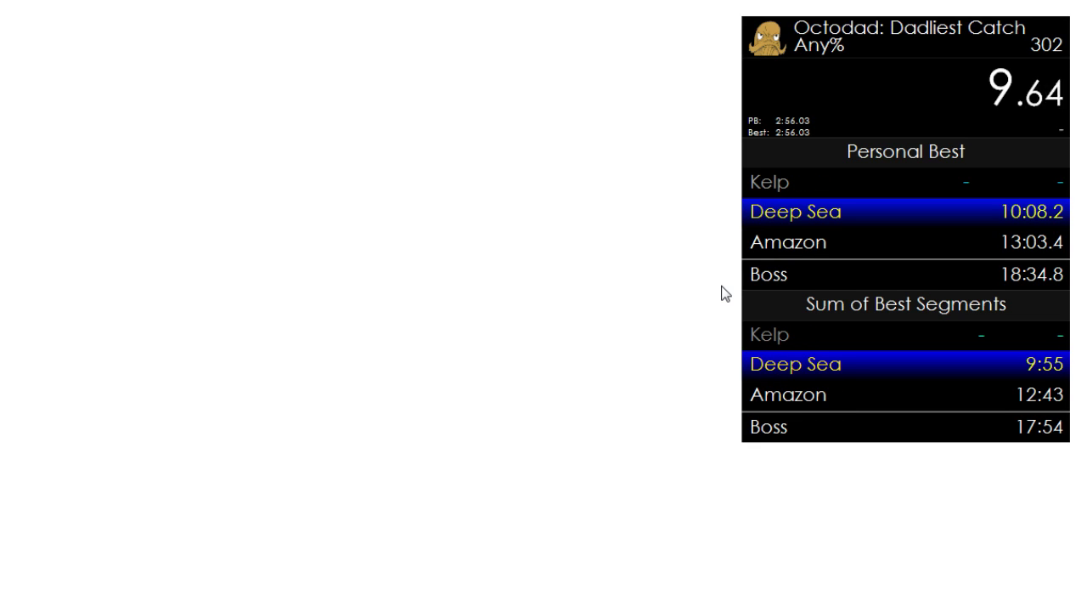
# Undo the five skipped splits back to Wedding and reset the run.
pyautogui.press('KP_8')
pyautogui.press('KP_8')
pyautogui.press('KP_8')
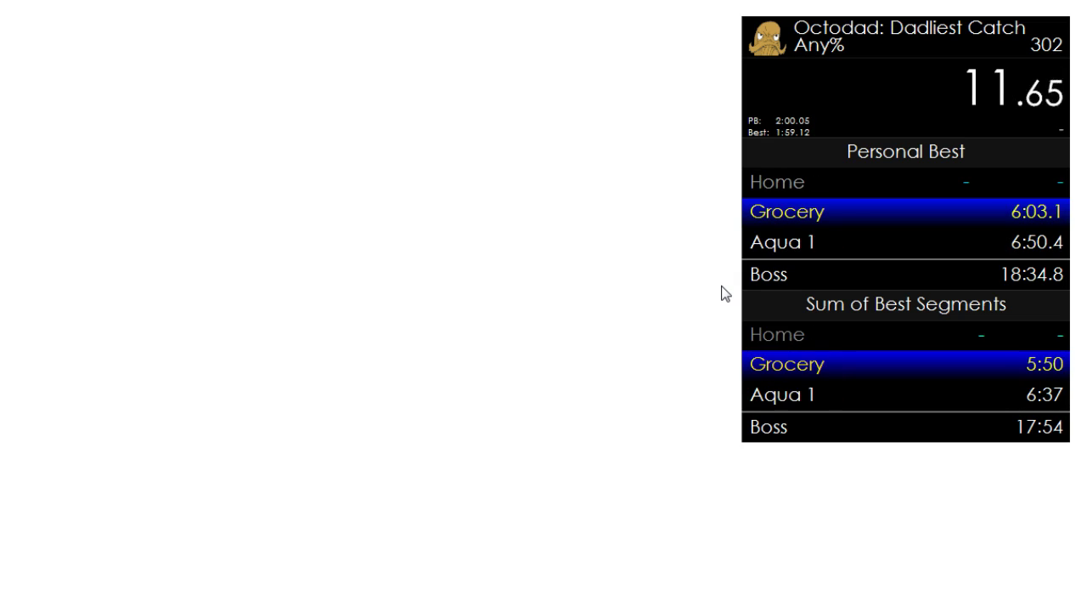
pyautogui.press('KP_8')
pyautogui.press('KP_8')
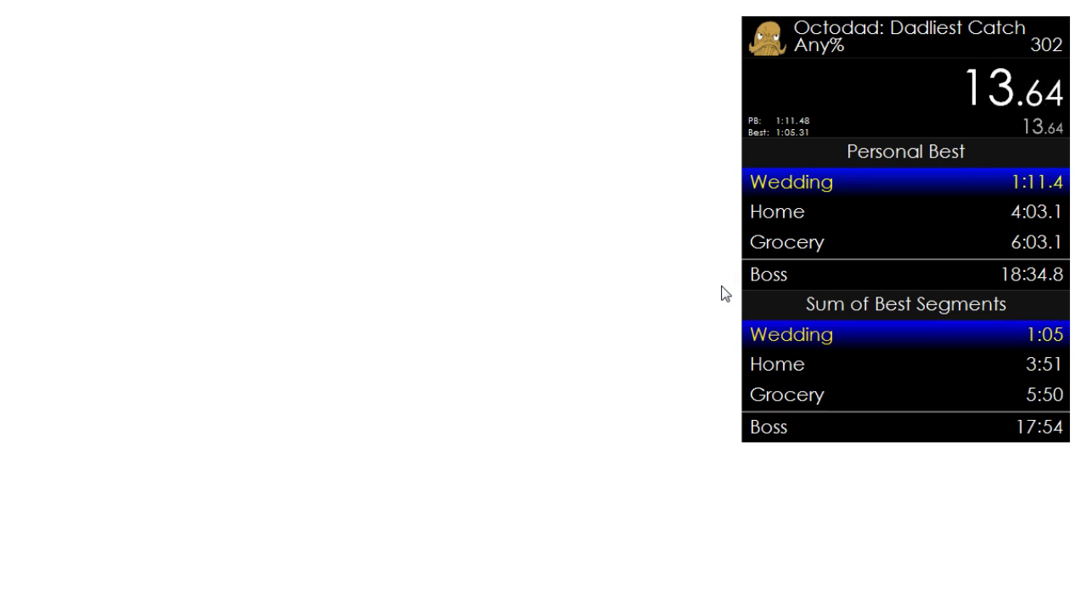
pyautogui.press('KP_3')
# Reopen the layout editor and bring up the Splits component's options in the layout settings.
pyautogui.rightClick(836, 246)
pyautogui.click(840, 448)
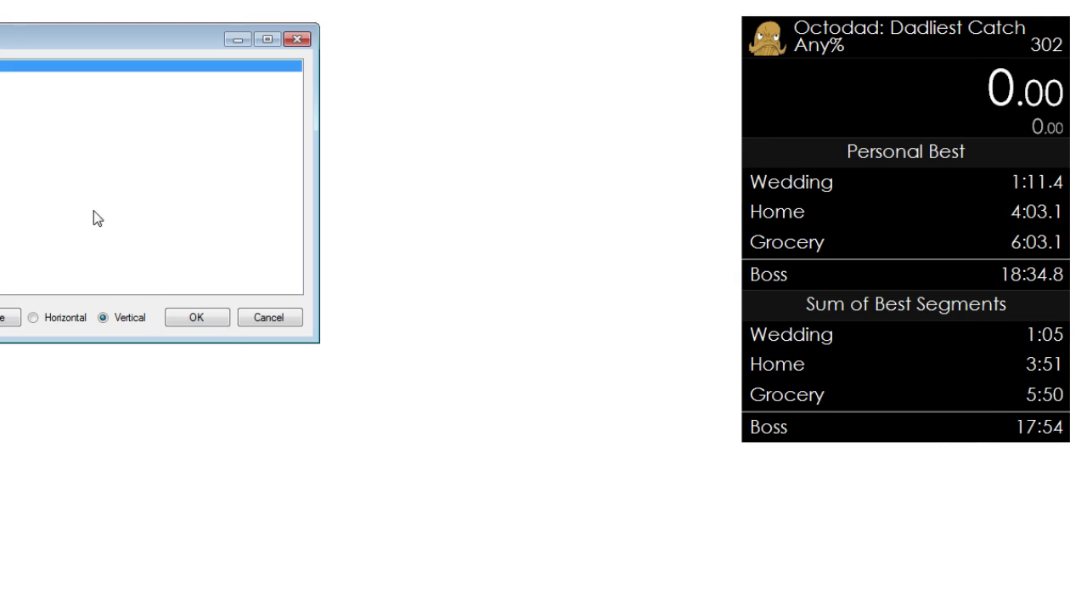
pyautogui.moveTo(170, 38); pyautogui.dragTo(411, 50)
pyautogui.click(162, 333)
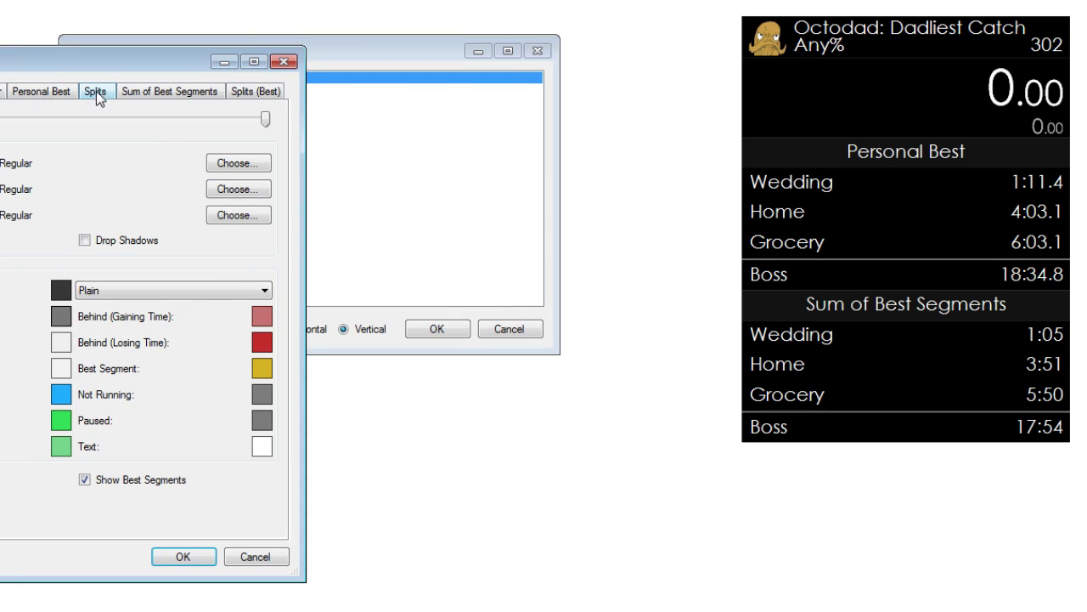
pyautogui.moveTo(107, 69); pyautogui.dragTo(425, 95)
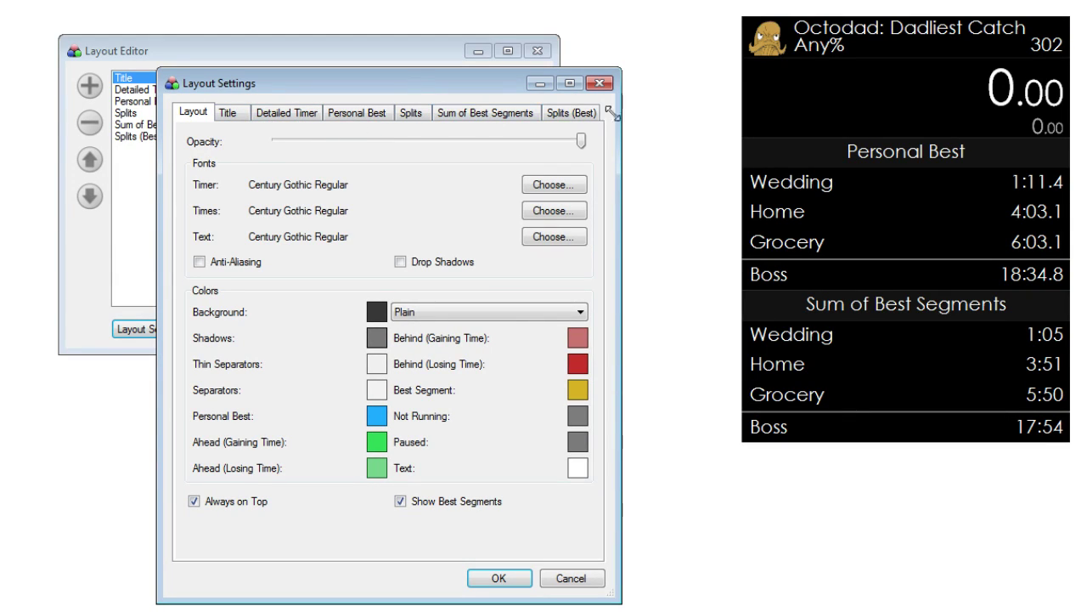
pyautogui.click(518, 114)
pyautogui.click(414, 116)
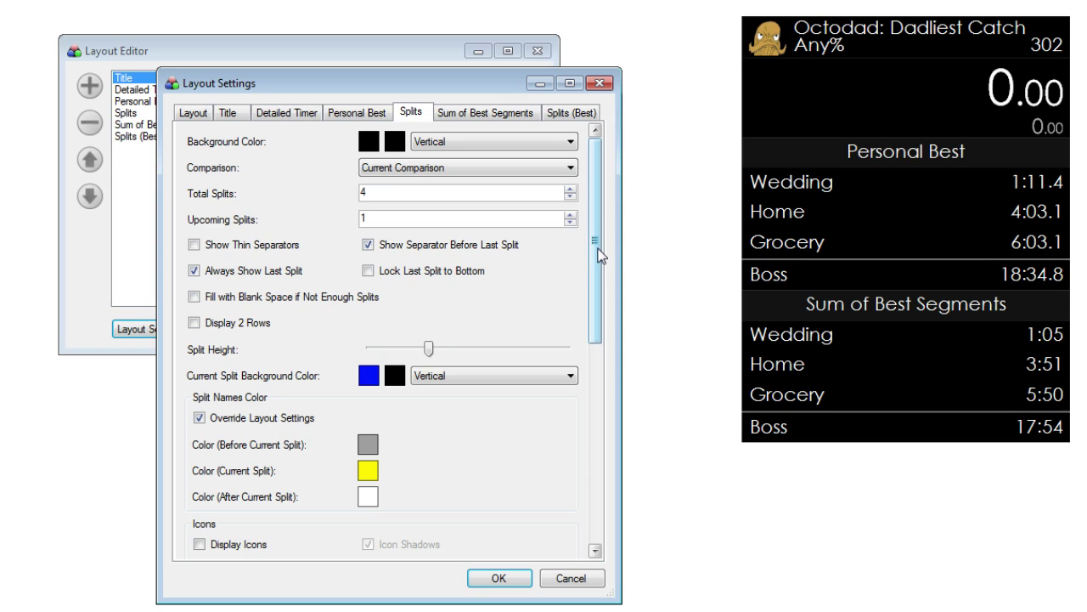
# Try Average Segments, Best Split Times and Personal Best in turn as the Splits component's comparison.
pyautogui.click(387, 169)
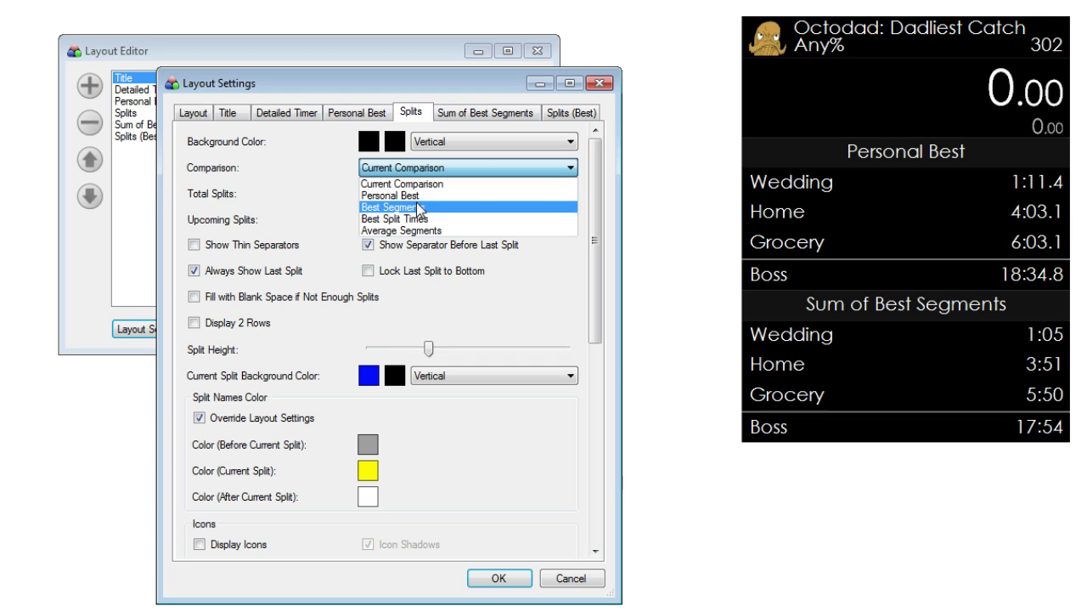
pyautogui.click(457, 231)
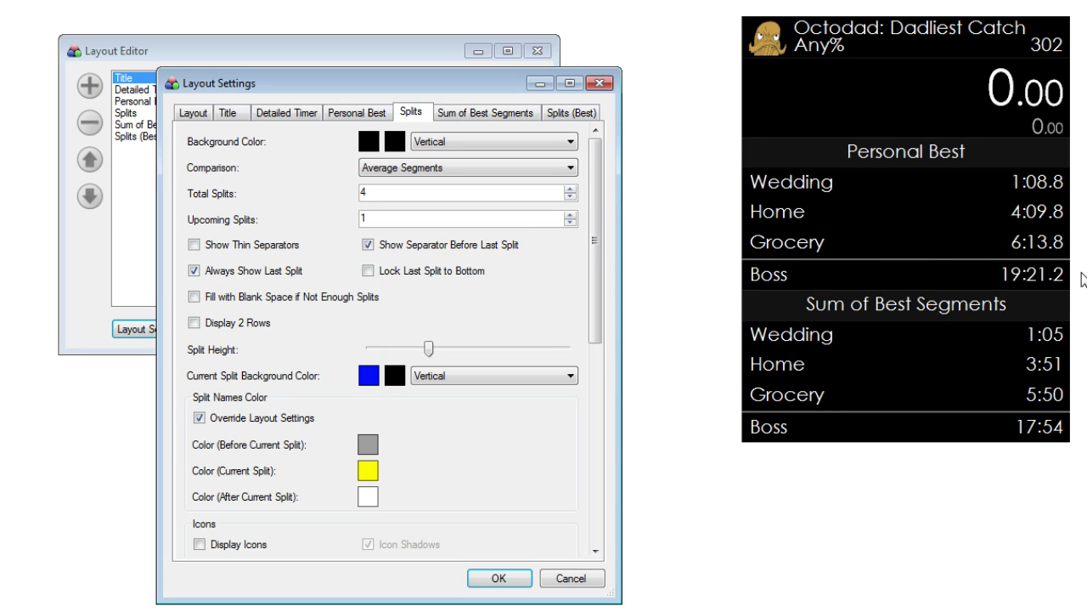
pyautogui.click(453, 169)
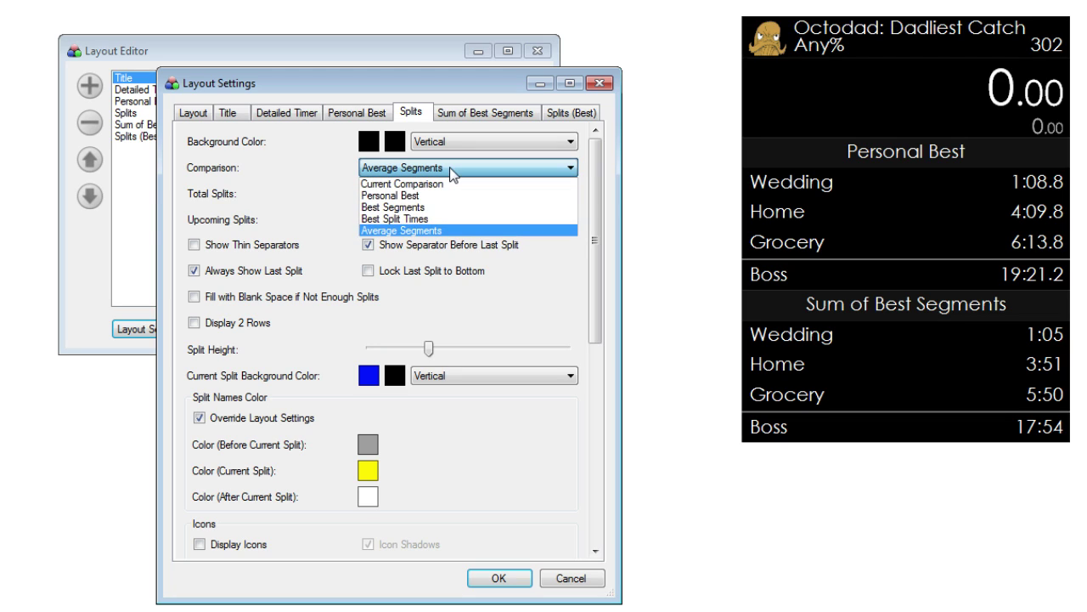
pyautogui.click(432, 218)
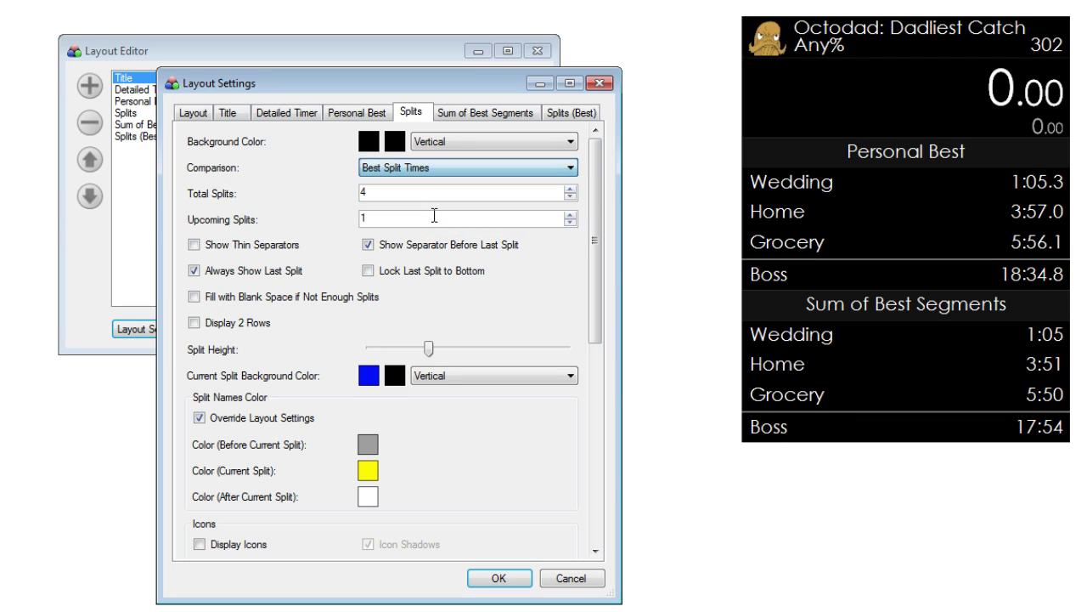
pyautogui.click(449, 168)
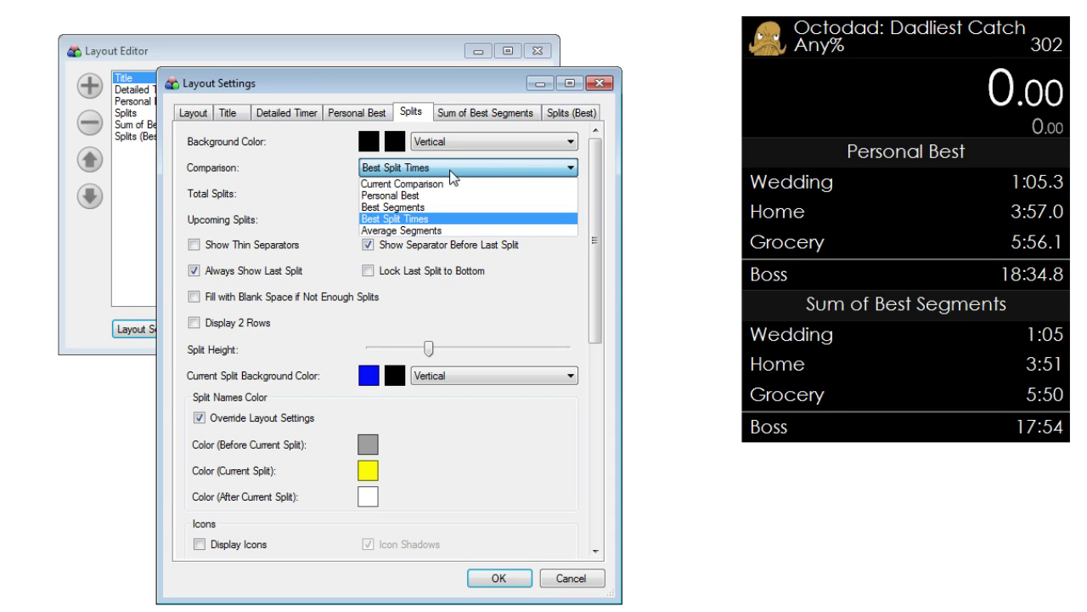
pyautogui.click(450, 195)
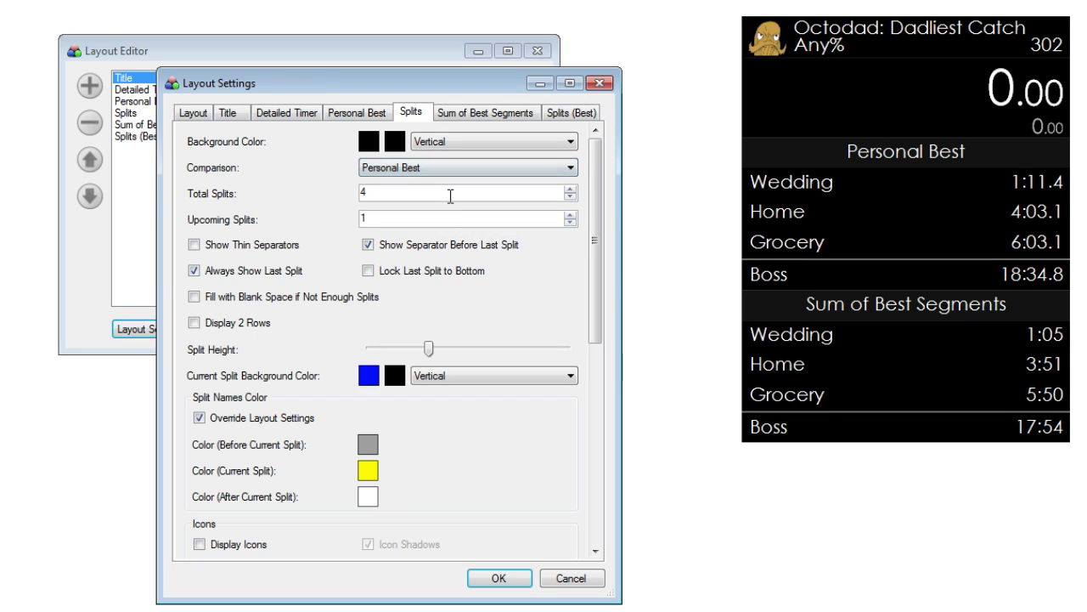
# Try Best Split Times and Best Segments as the Splits comparison, and set it back to Personal Best.
pyautogui.click(457, 168)
pyautogui.click(442, 219)
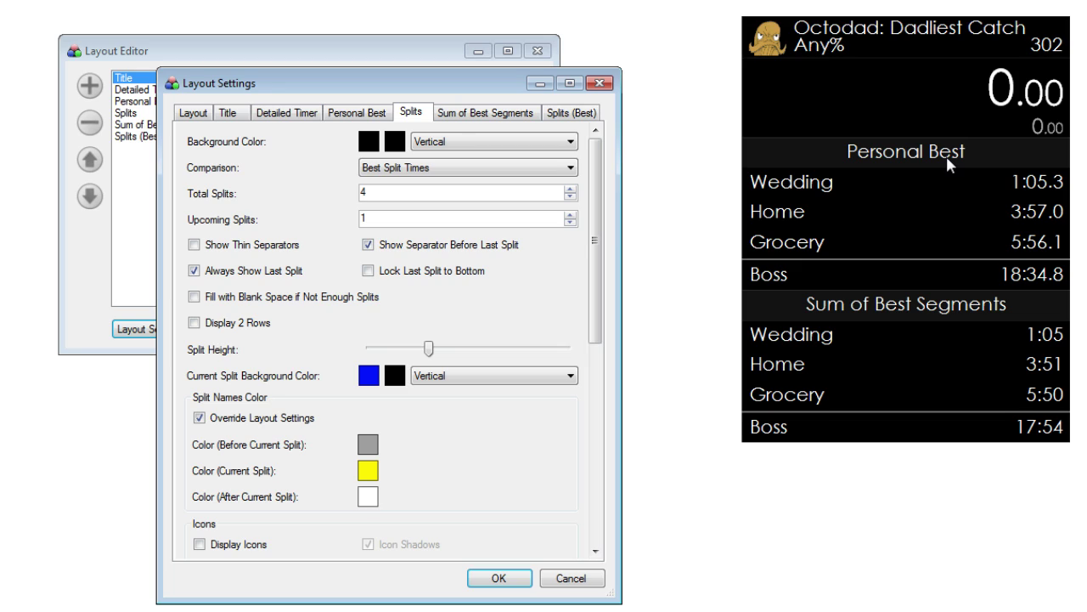
pyautogui.click(412, 167)
pyautogui.click(427, 207)
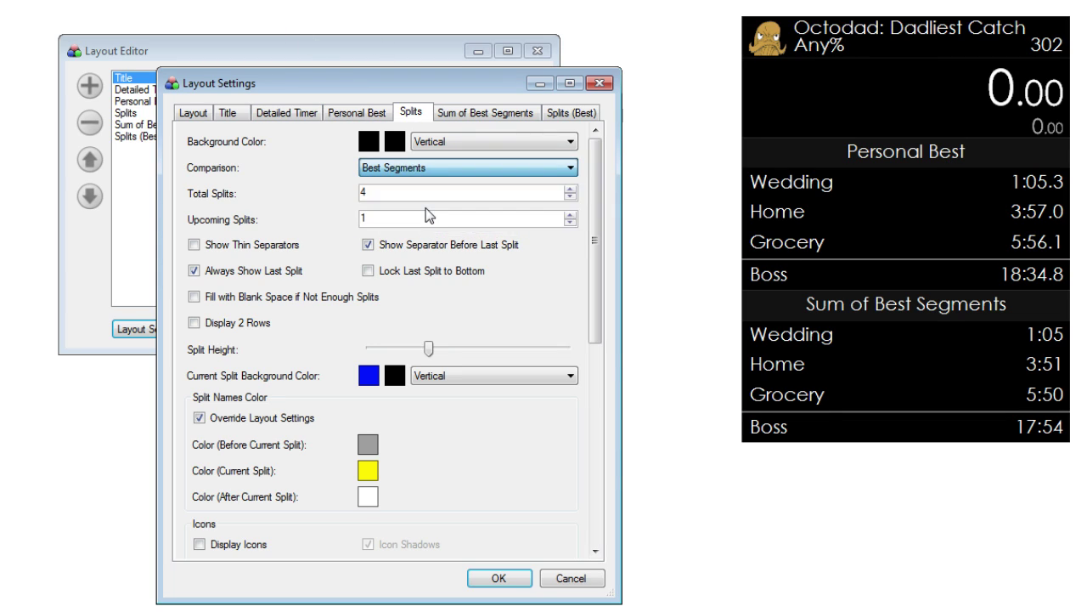
pyautogui.click(435, 169)
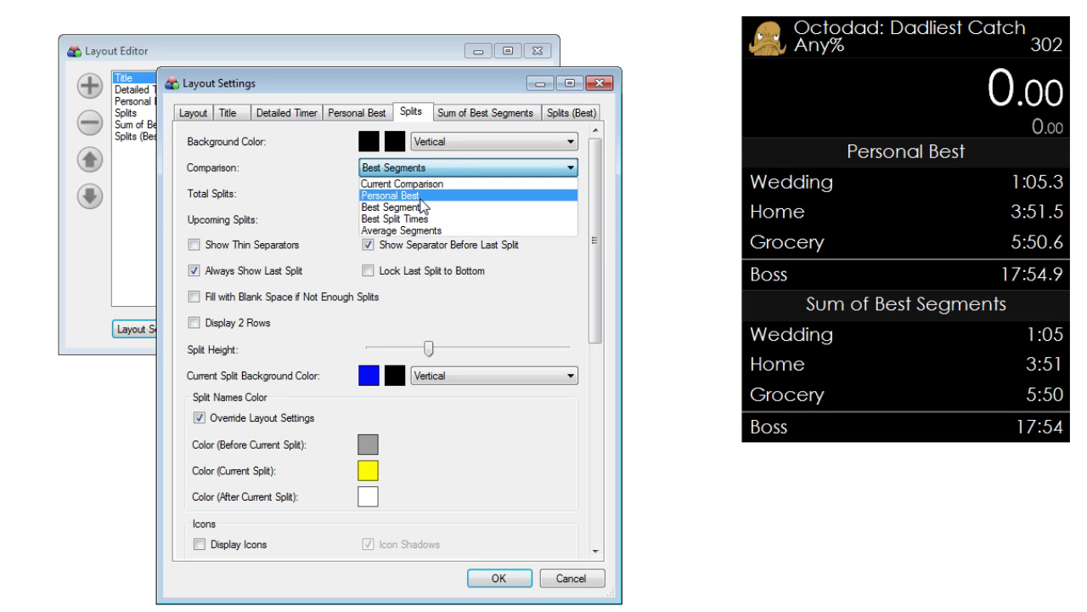
pyautogui.click(420, 196)
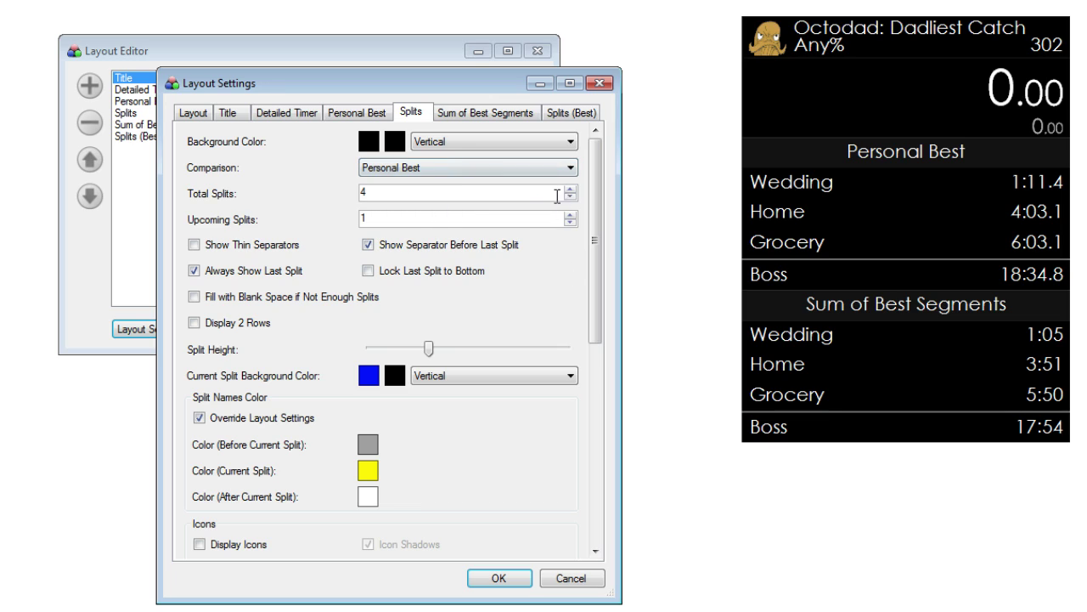
# Toggle Show Thin Separators on and off for the Splits component, leaving it off.
pyautogui.click(259, 254)
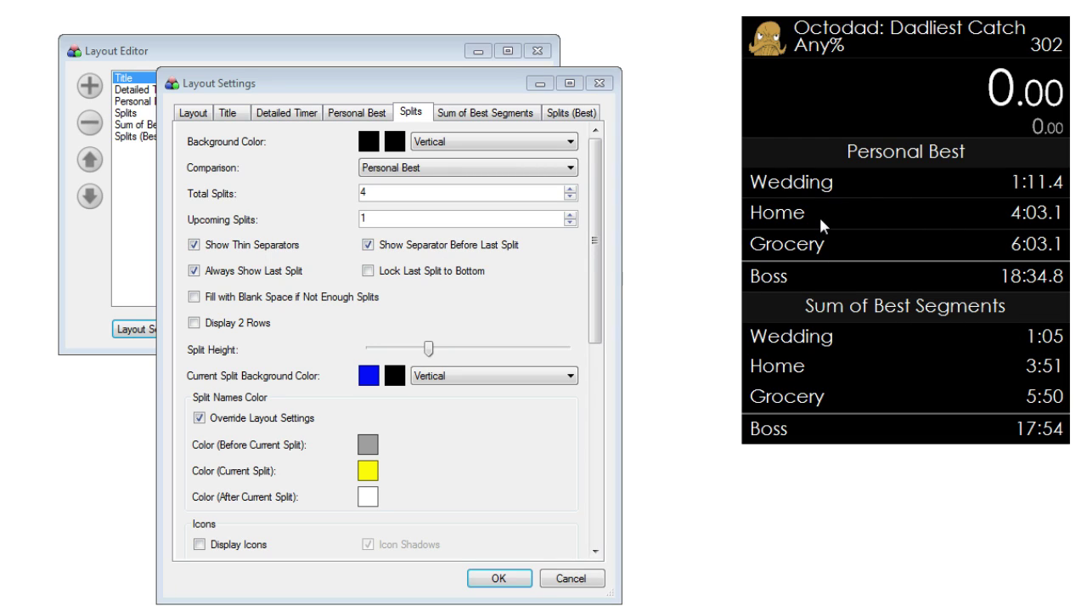
pyautogui.click(245, 246)
pyautogui.click(244, 246)
pyautogui.click(244, 246)
pyautogui.click(244, 247)
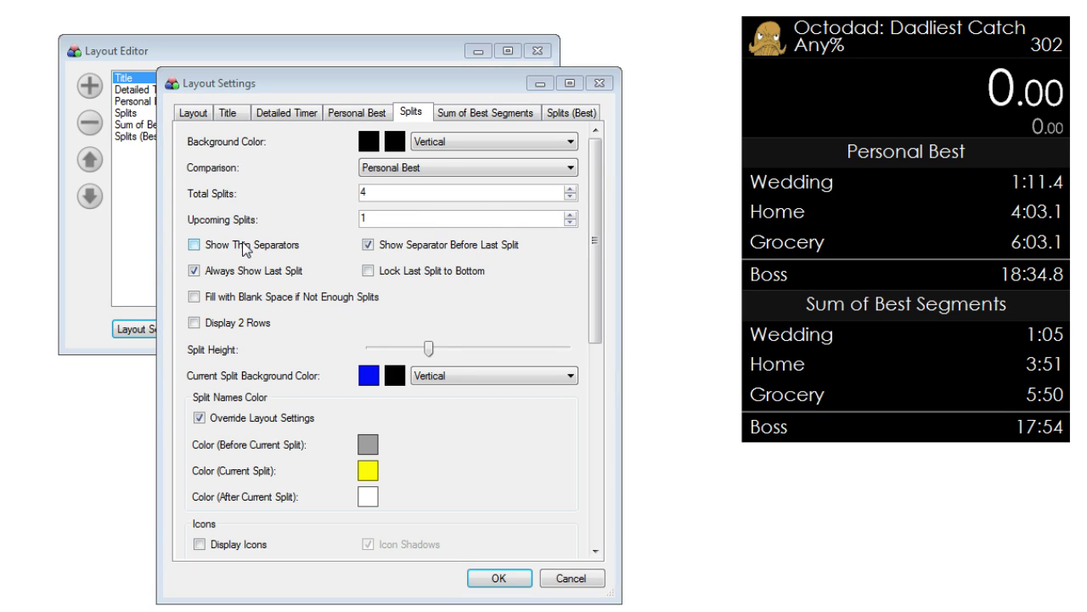
# Switch Always Show Last Split off and back on twice for the Splits component.
pyautogui.click(249, 279)
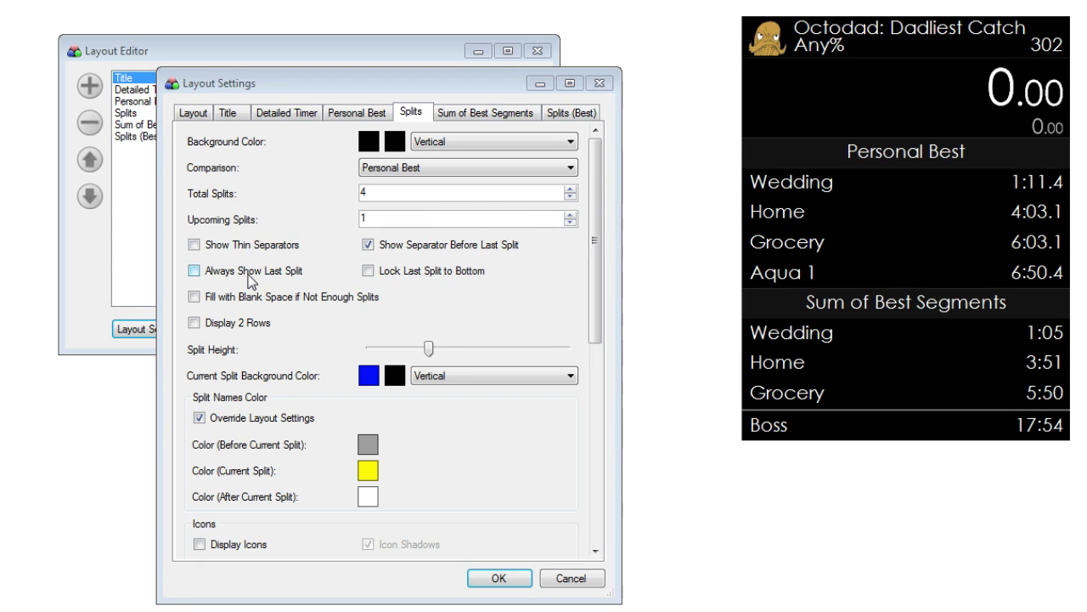
pyautogui.click(249, 279)
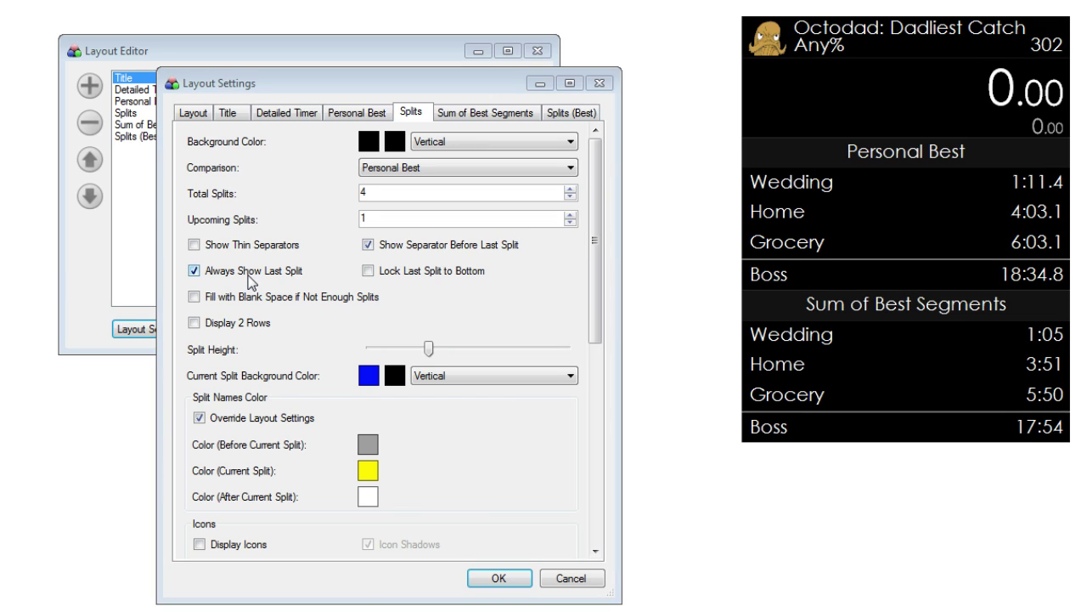
pyautogui.click(249, 279)
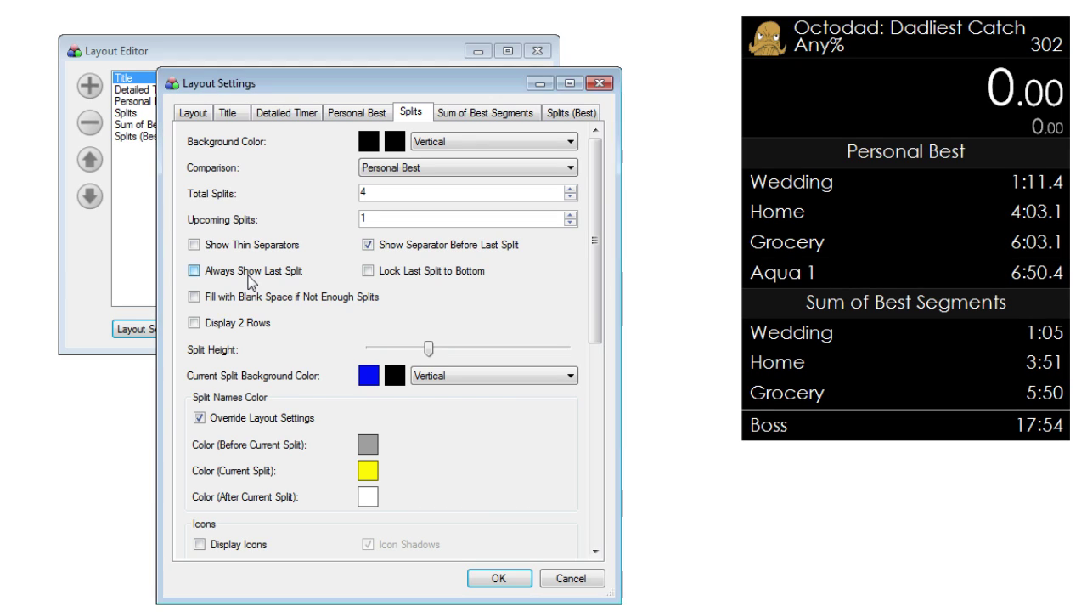
pyautogui.click(249, 278)
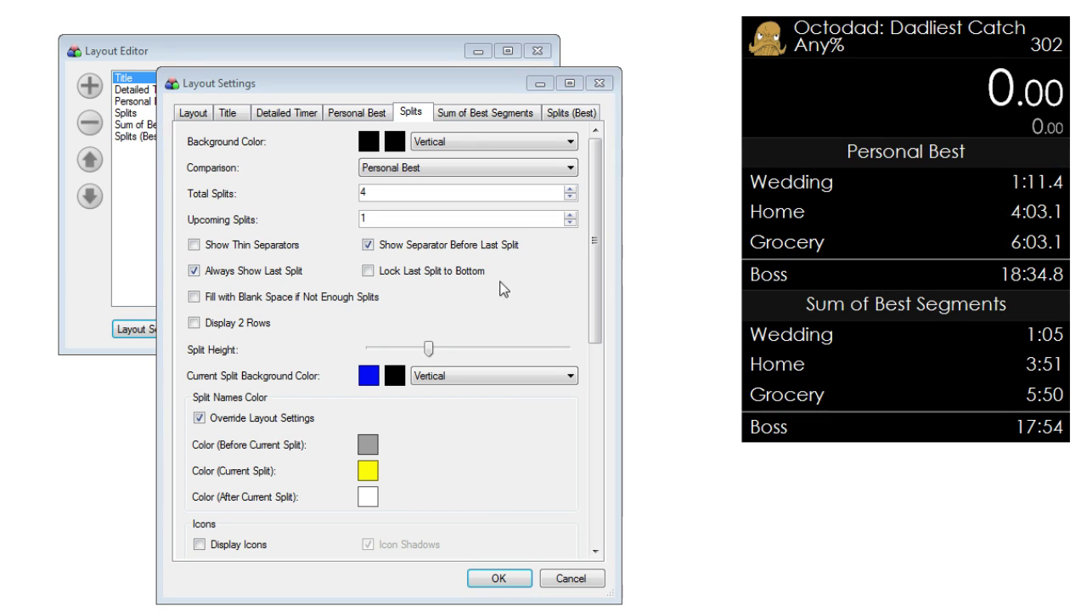
# Toggle Show Separator Before Last Split off for the Splits component and turn it back on.
pyautogui.click(461, 250)
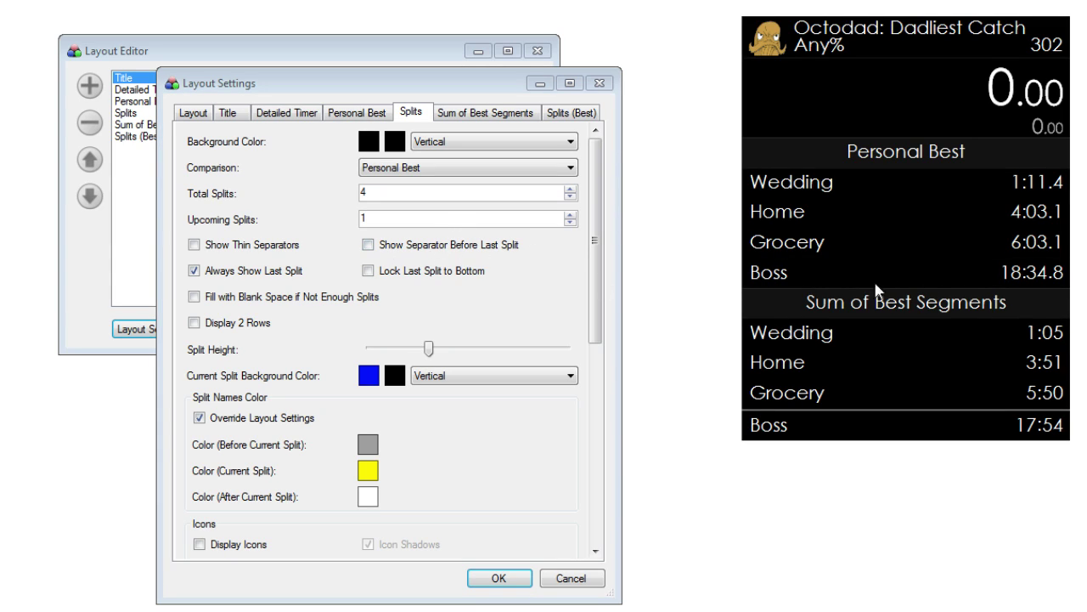
pyautogui.click(469, 252)
pyautogui.click(468, 251)
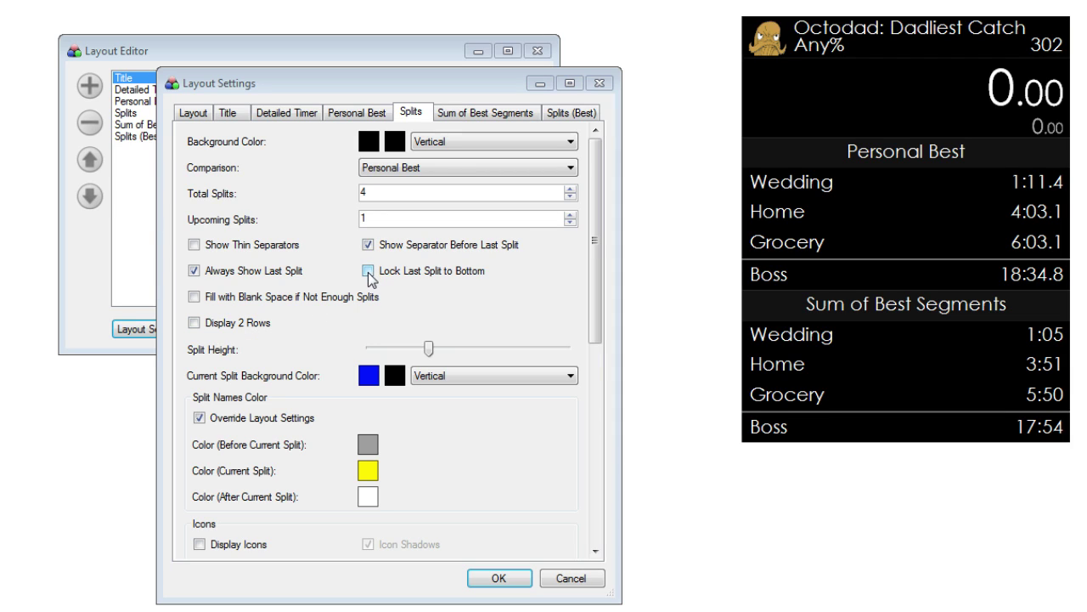
# Toggle Display 2 Rows on and off for the Splits component, leaving it off.
pyautogui.click(195, 326)
pyautogui.click(195, 326)
pyautogui.click(195, 325)
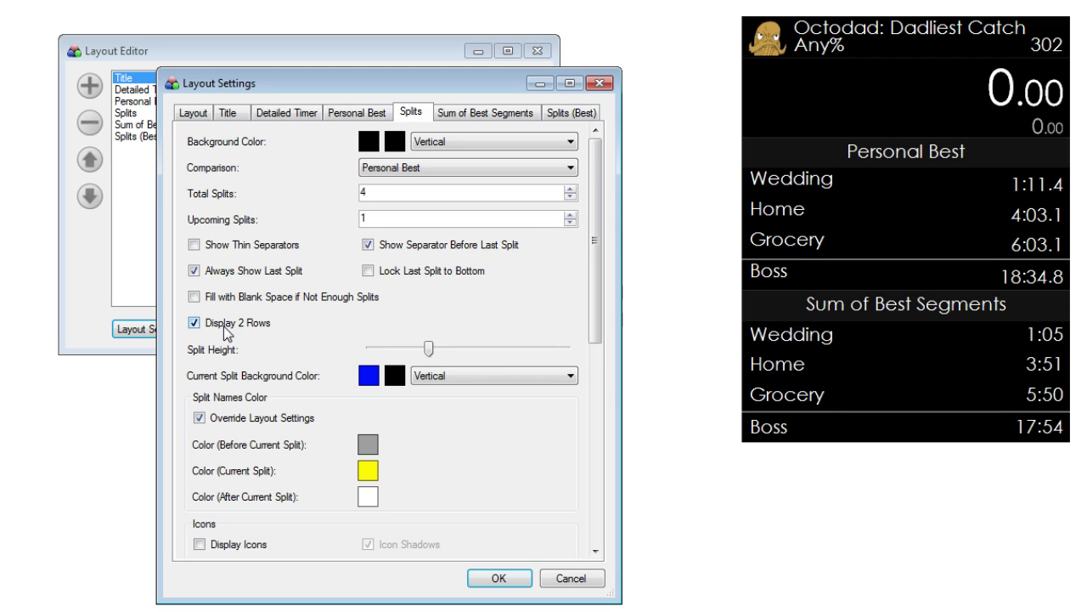
pyautogui.click(226, 332)
pyautogui.click(226, 331)
pyautogui.click(226, 332)
# Discard the changes in the layout settings and close the layout editor without applying anything.
pyautogui.moveTo(591, 267); pyautogui.dragTo(602, 344)
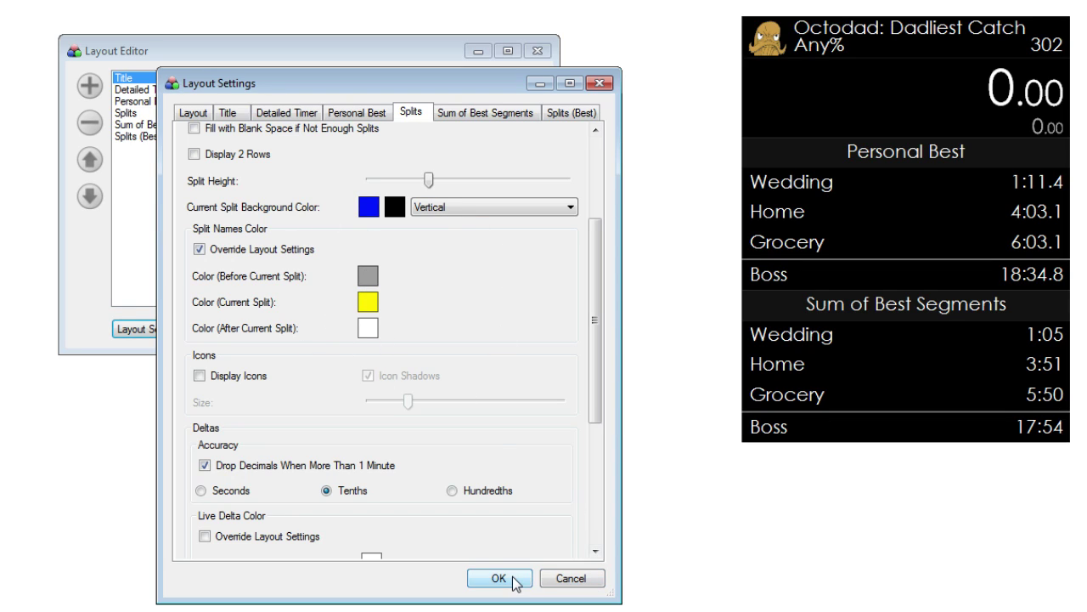
pyautogui.click(560, 583)
pyautogui.click(420, 332)
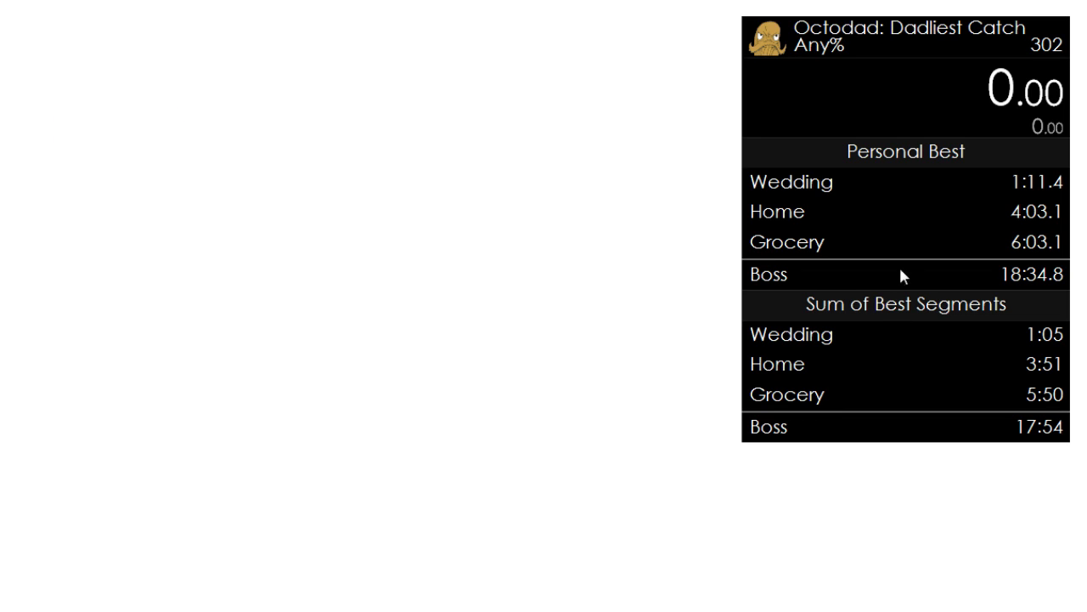
# Start a run and complete the Wedding split so that Home is the current split.
pyautogui.press('space')
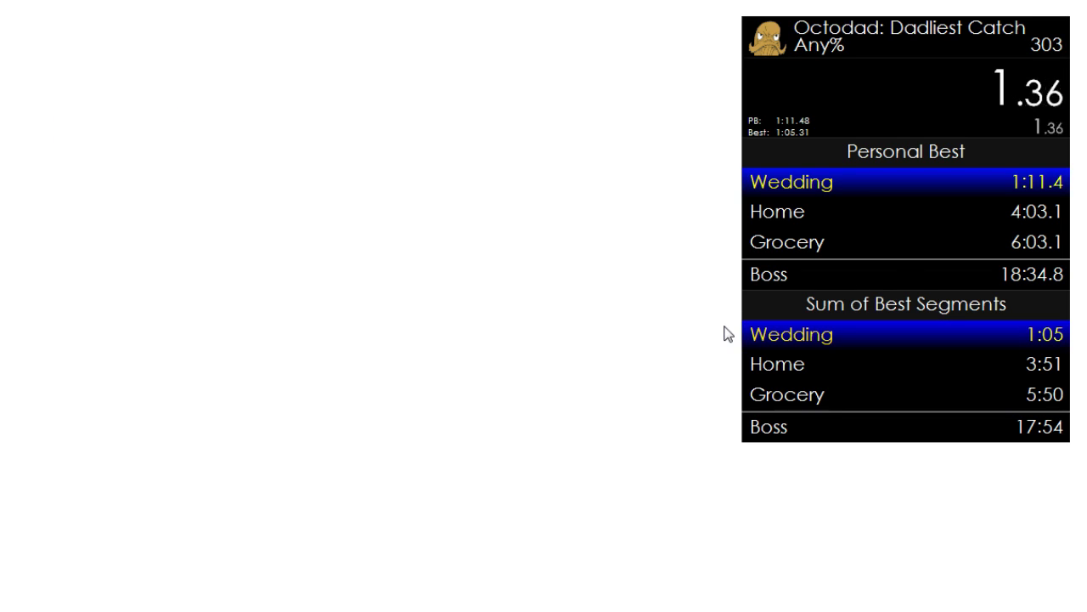
pyautogui.press('space')
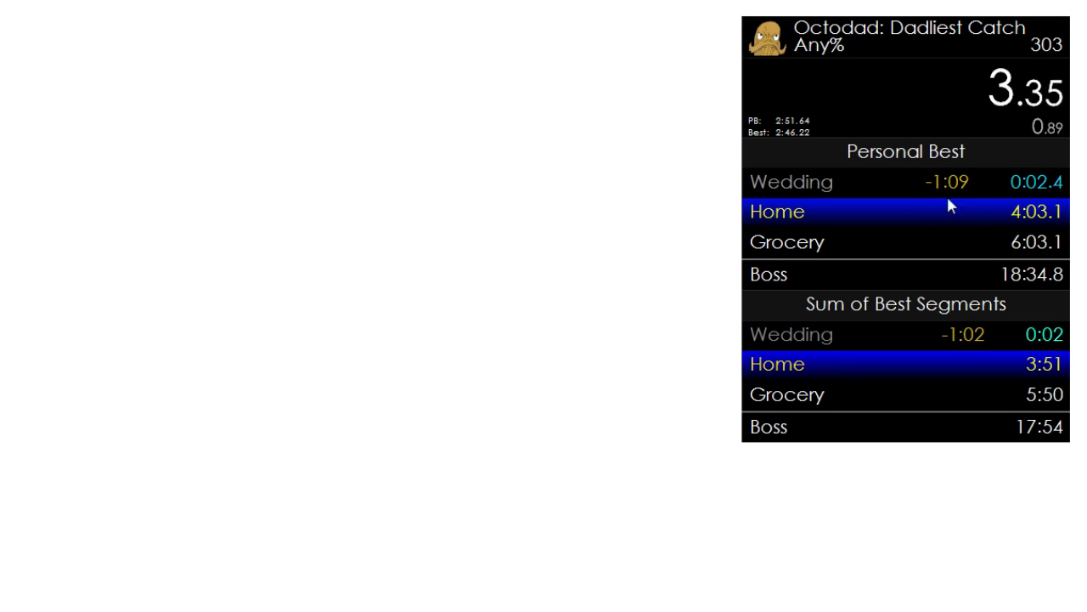
# Reopen the layout for editing during the run and show the Splits component's options in the layout settings, clear of the timer.
pyautogui.rightClick(810, 255)
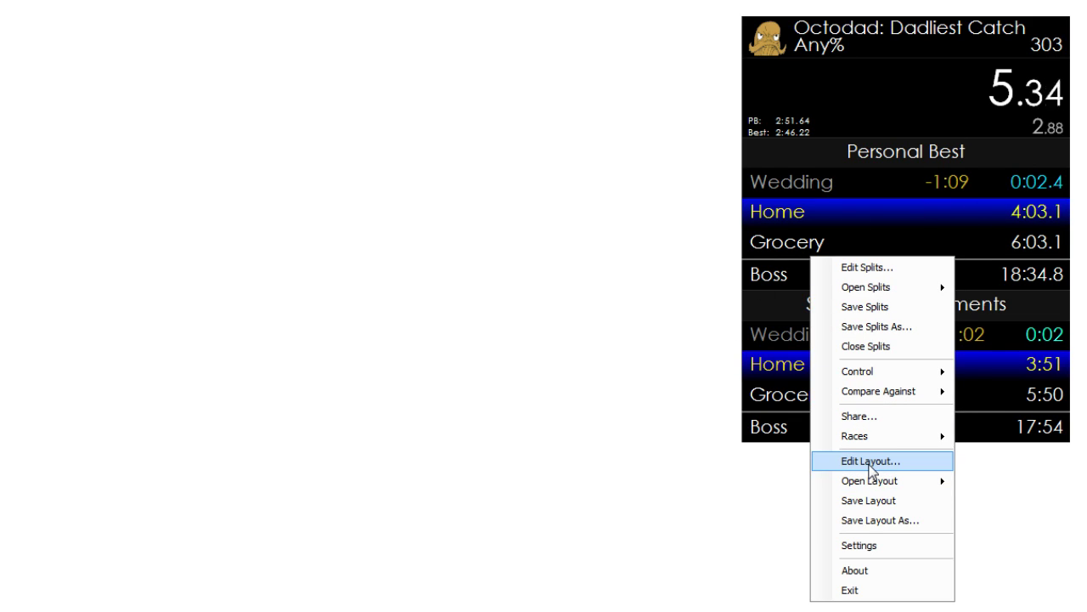
pyautogui.click(871, 461)
pyautogui.moveTo(74, 79); pyautogui.dragTo(245, 62)
pyautogui.click(122, 347)
pyautogui.moveTo(110, 98); pyautogui.dragTo(364, 85)
pyautogui.click(344, 106)
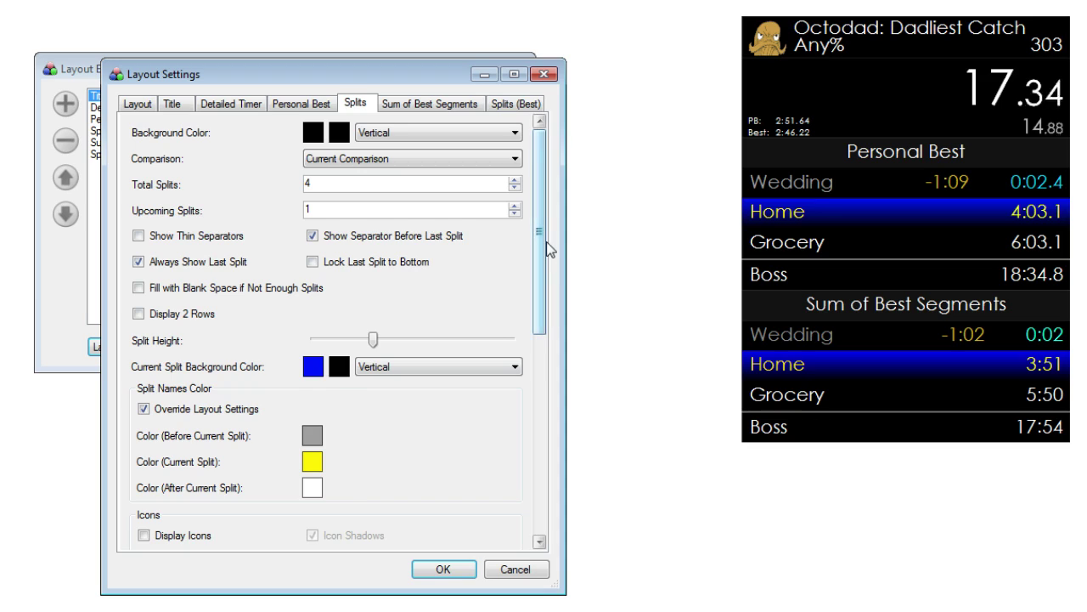
# Examine the Splits component's options for split name colors, icons, delta accuracy, live delta color and split times.
pyautogui.moveTo(538, 252); pyautogui.dragTo(536, 295)
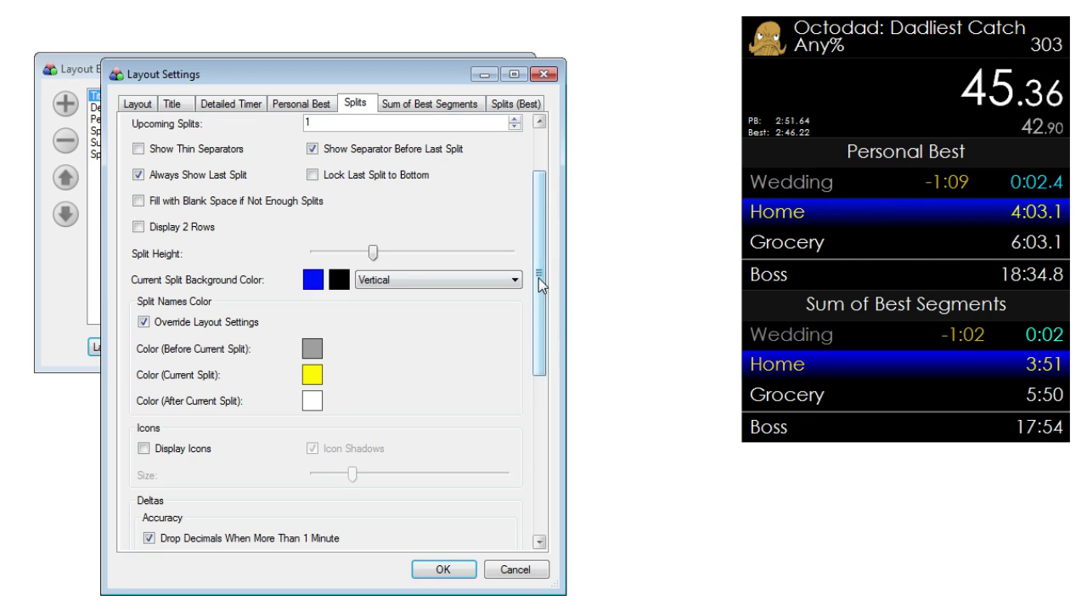
pyautogui.moveTo(539, 278); pyautogui.dragTo(538, 442)
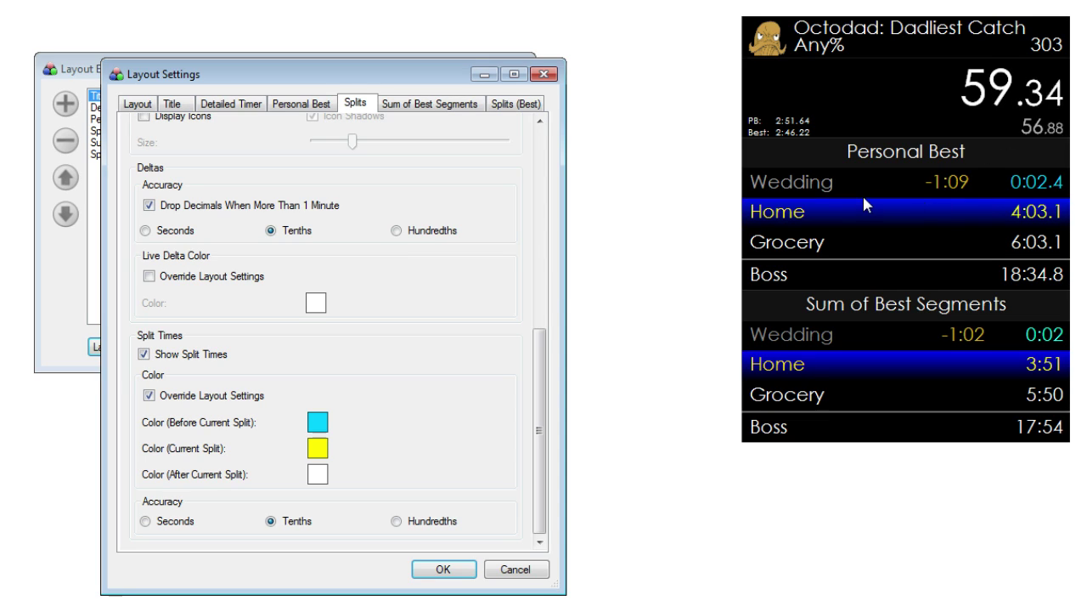
pyautogui.moveTo(539, 359); pyautogui.dragTo(544, 381)
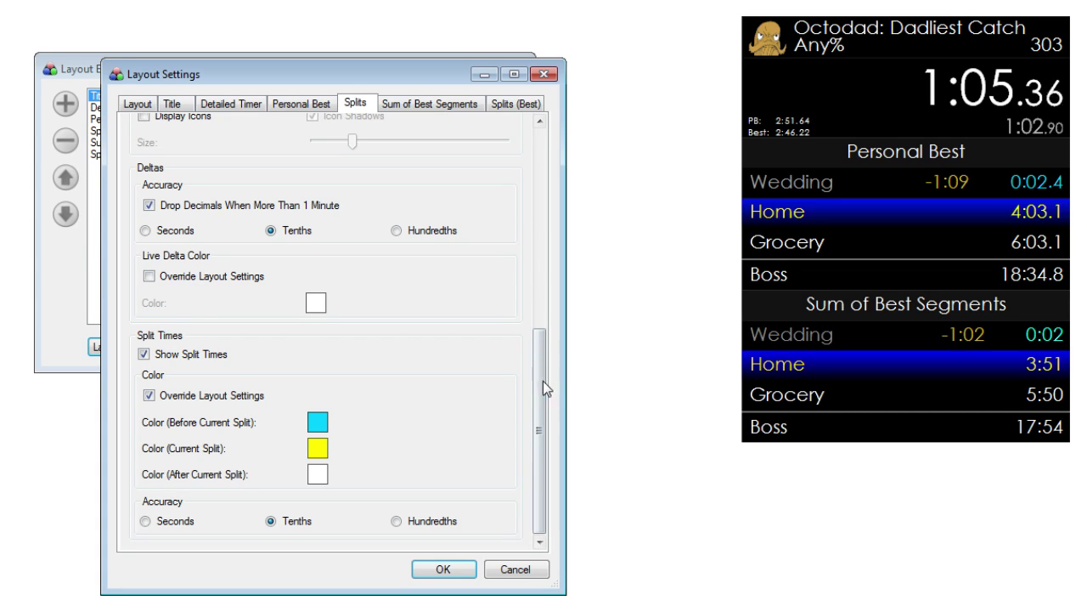
pyautogui.scroll(3, 541, 380)
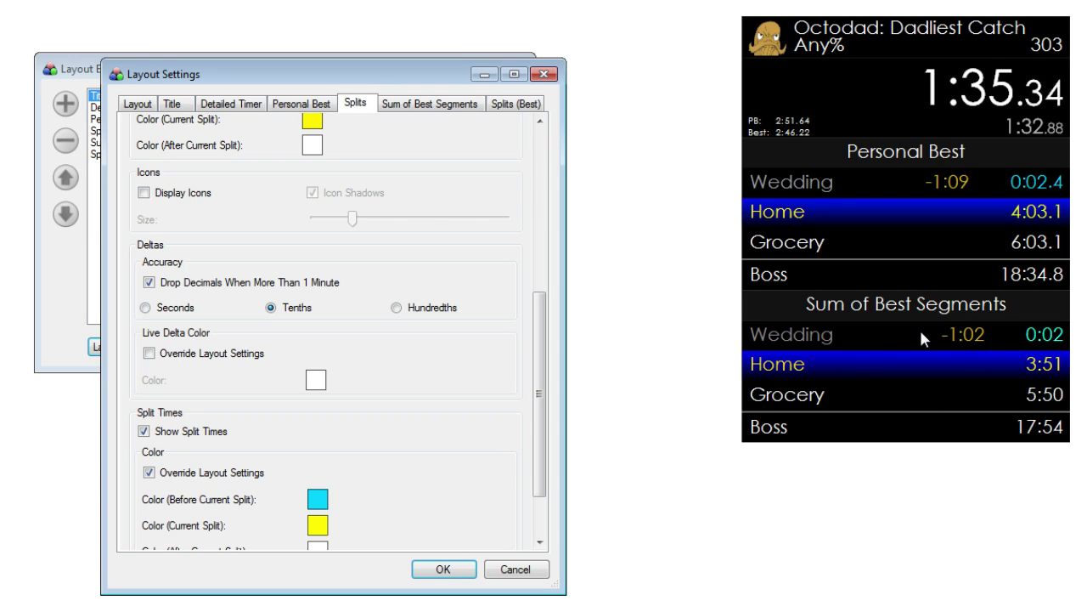
pyautogui.scroll(-2, 542, 321)
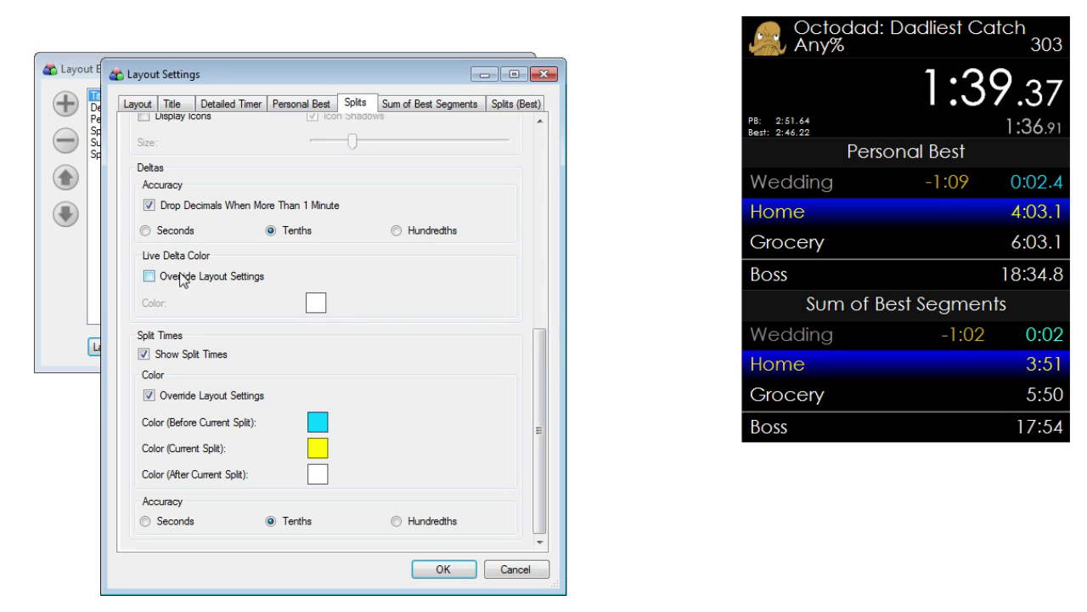
# Try the Plain style for the current split's background color and set it back to Vertical.
pyautogui.moveTo(541, 368); pyautogui.dragTo(554, 217)
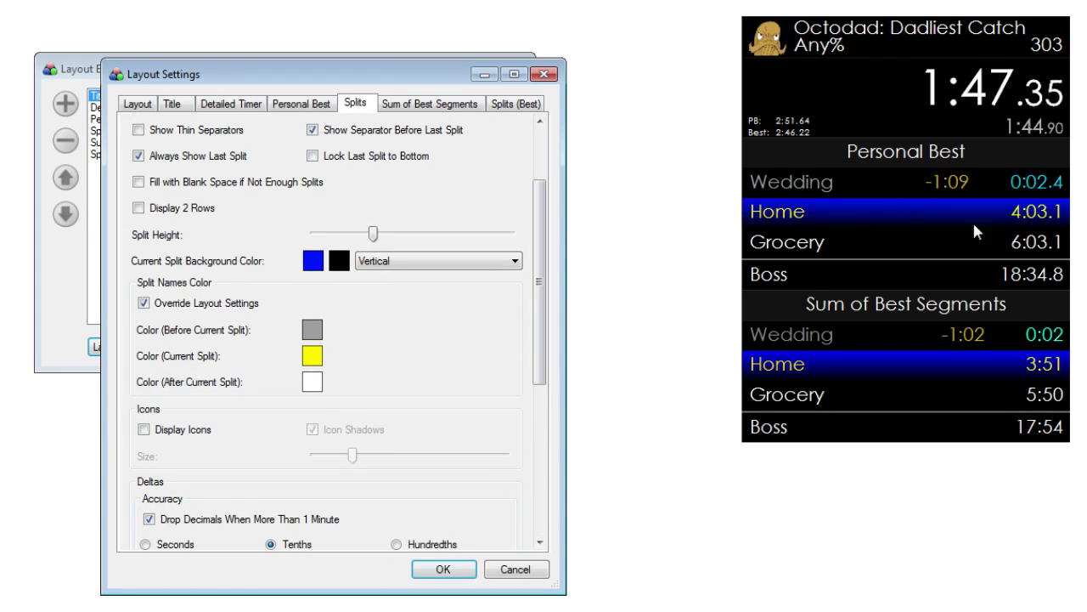
pyautogui.click(382, 259)
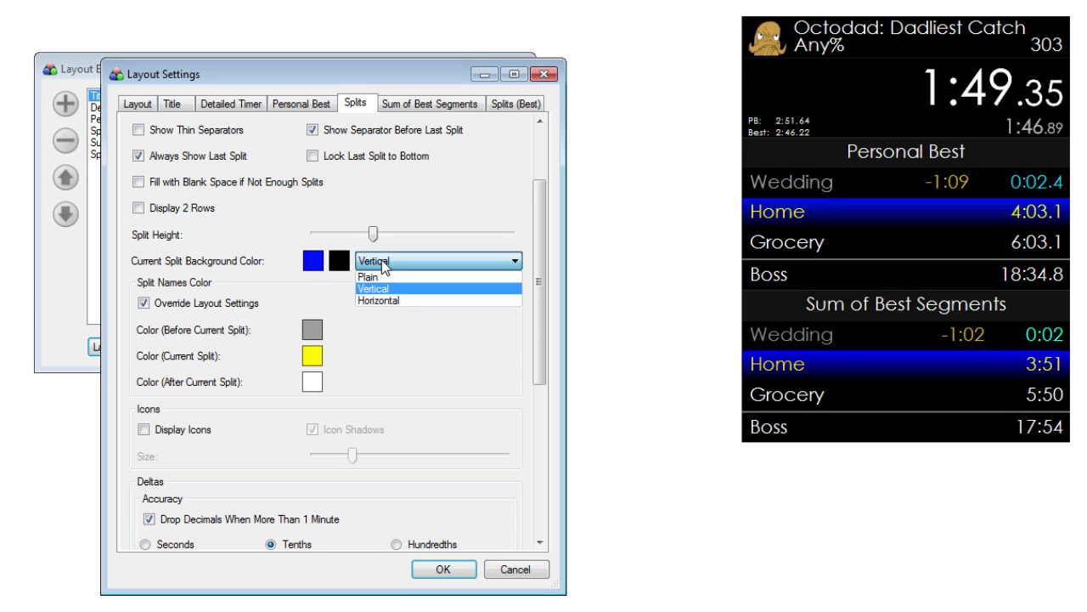
pyautogui.click(381, 259)
pyautogui.click(377, 265)
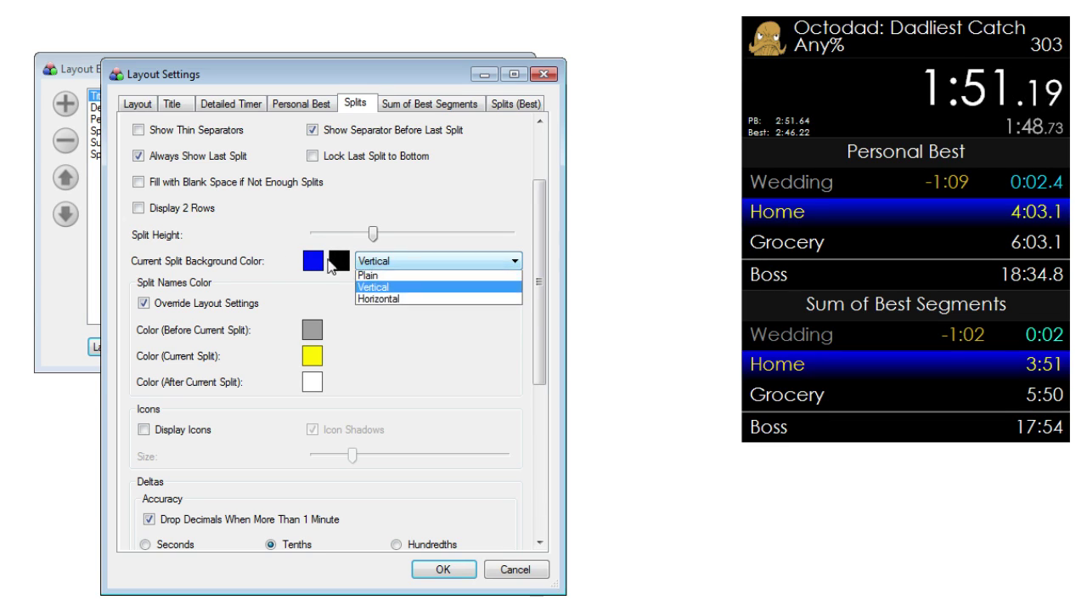
pyautogui.click(376, 277)
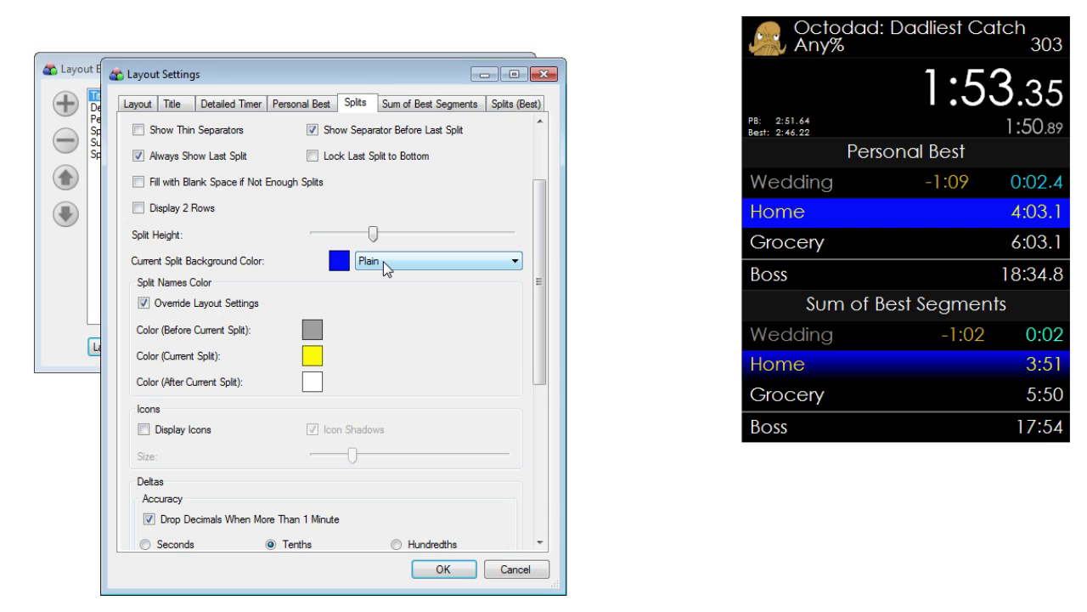
pyautogui.click(386, 261)
pyautogui.click(390, 287)
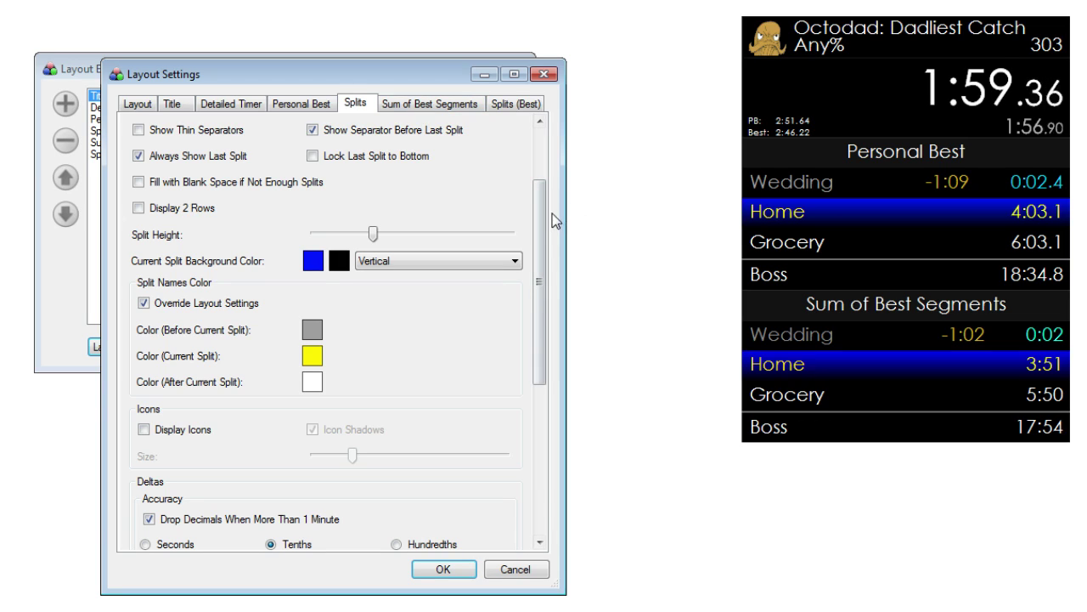
# Compare the options of the Splits and Splits (Best) components, including their background color and comparison settings.
pyautogui.scroll(3, 542, 211)
pyautogui.click(517, 102)
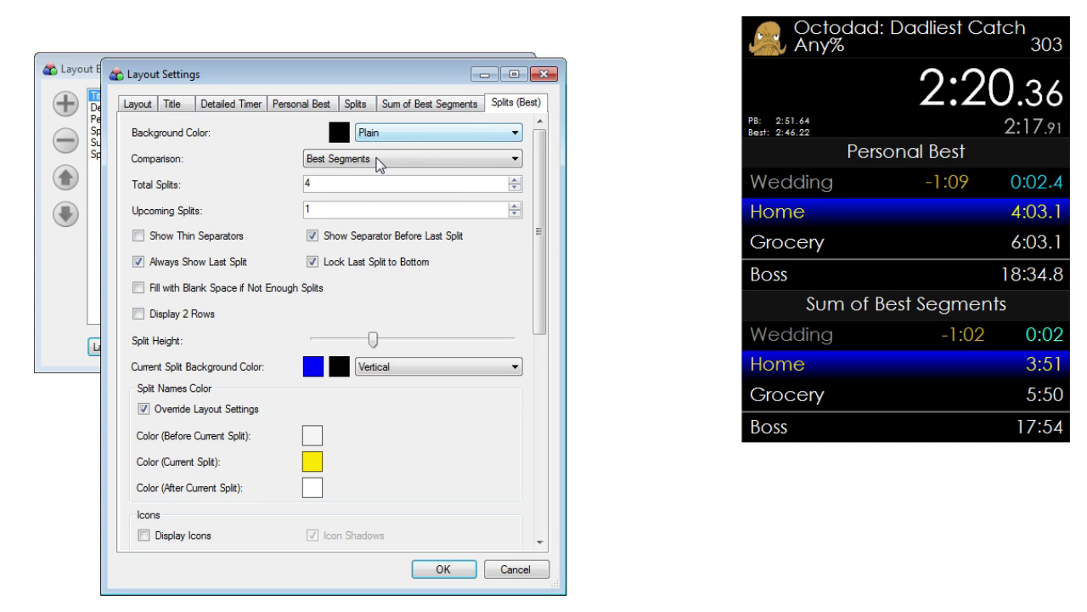
pyautogui.click(365, 107)
pyautogui.click(501, 105)
pyautogui.press('Left')
pyautogui.click(501, 105)
pyautogui.press('Left')
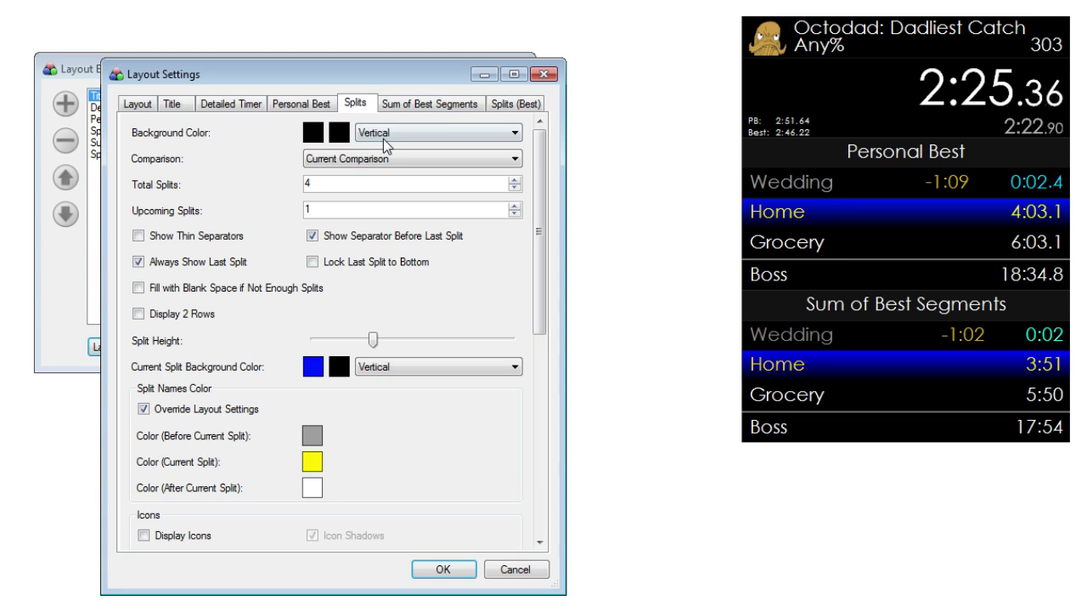
pyautogui.click(386, 133)
pyautogui.click(390, 148)
pyautogui.click(515, 104)
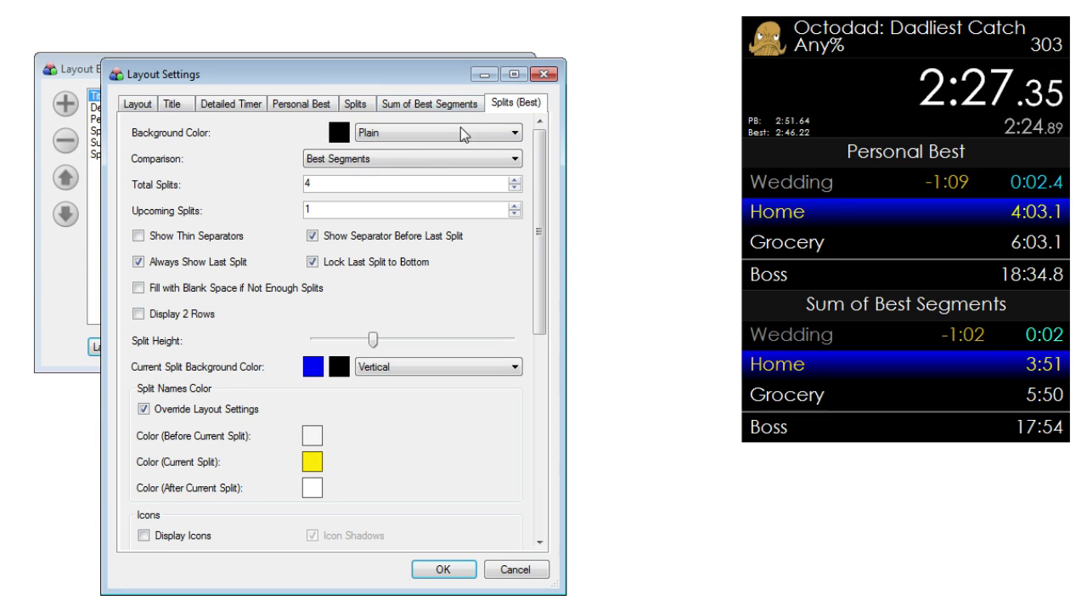
pyautogui.press('Left')
pyautogui.click(512, 105)
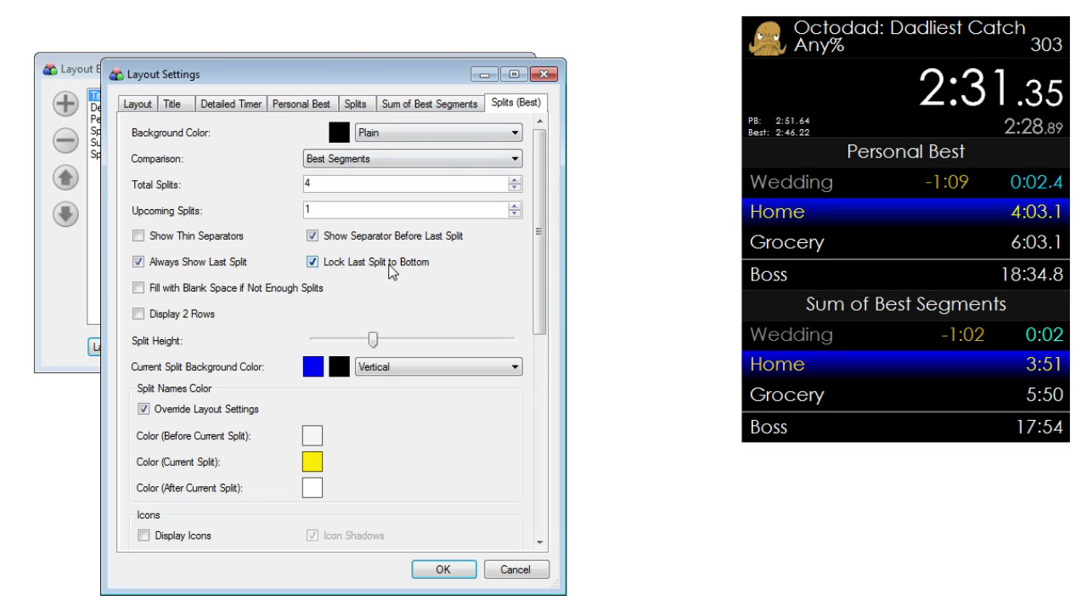
# Turn off locking the last split to the bottom for Splits (Best) and view its comparison choices.
pyautogui.click(391, 270)
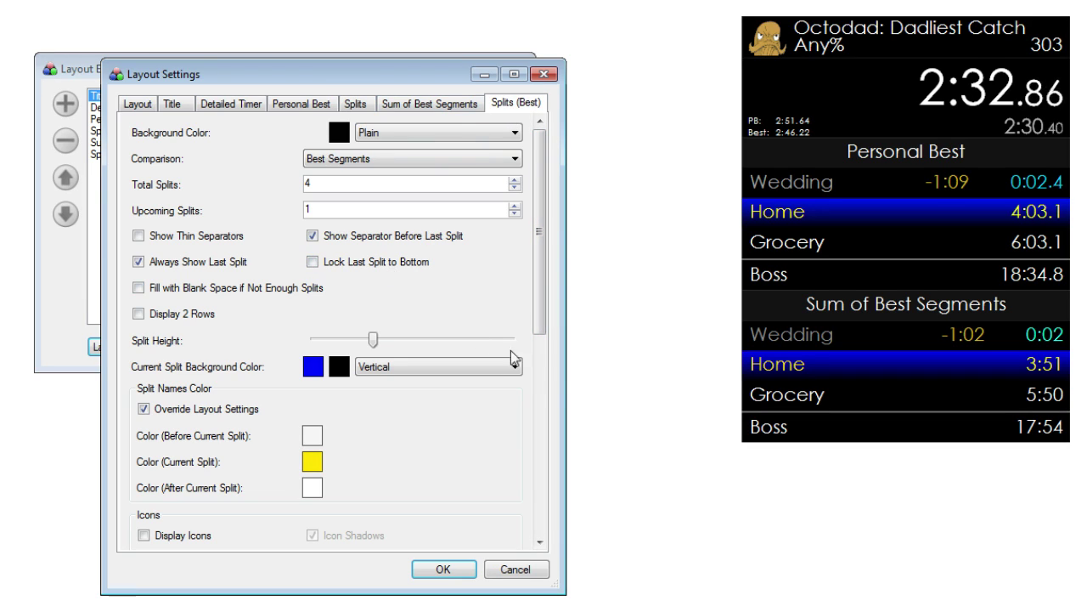
pyautogui.click(395, 163)
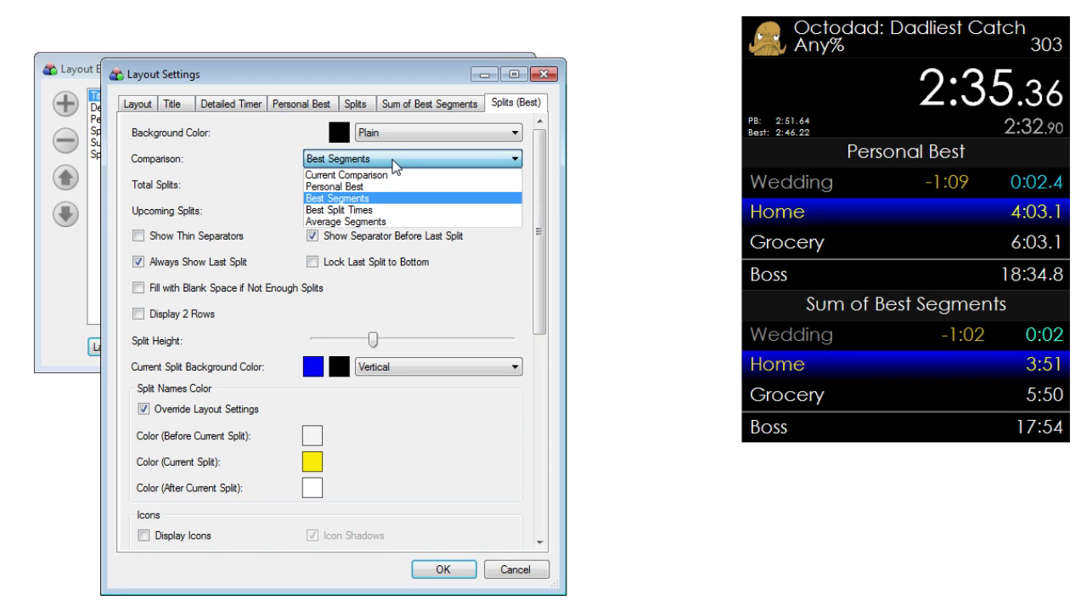
pyautogui.click(393, 159)
pyautogui.click(356, 159)
pyautogui.click(350, 158)
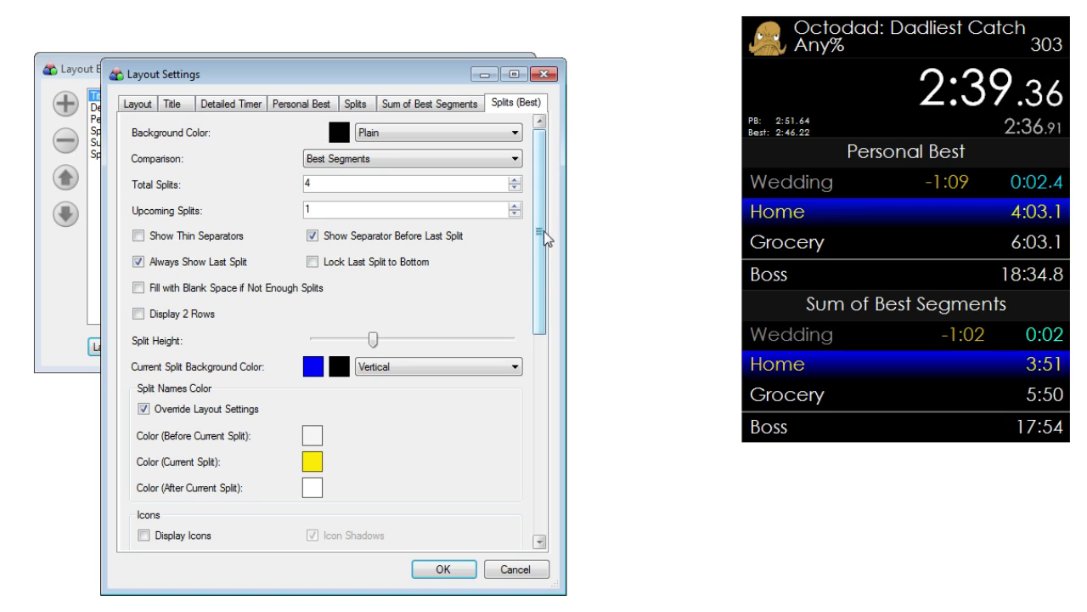
# Try Hundredths as the Splits (Best) split times accuracy and settle on Tenths.
pyautogui.scroll(-2, 544, 236)
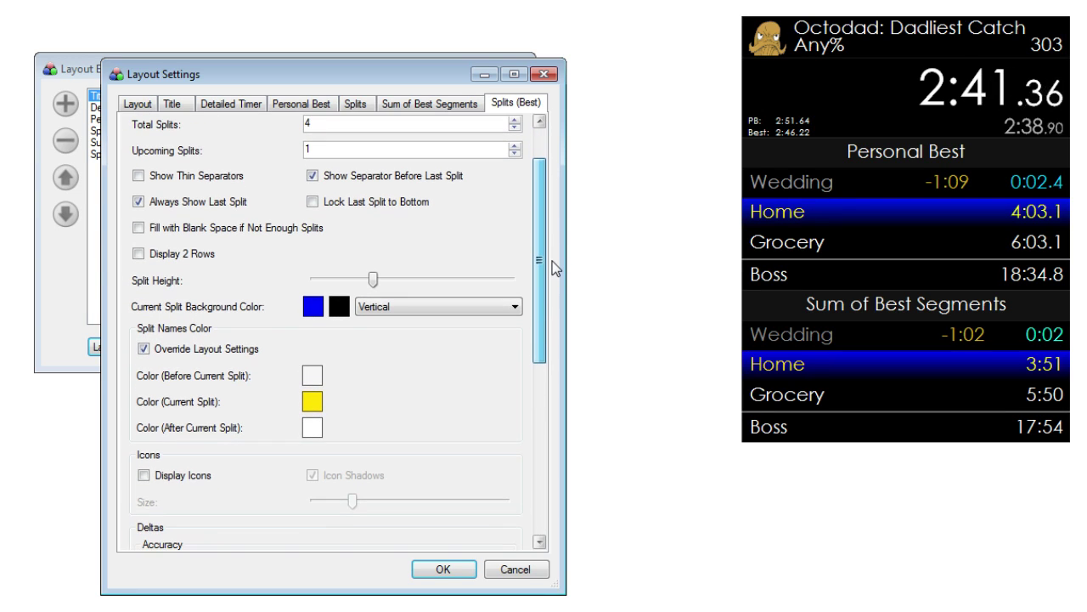
pyautogui.moveTo(553, 261); pyautogui.dragTo(556, 431)
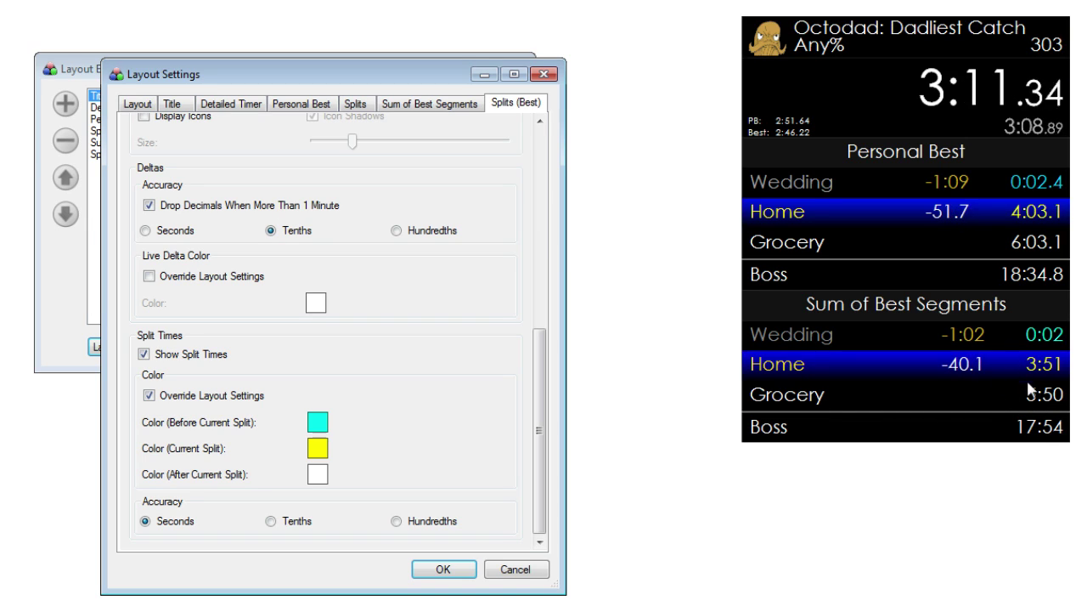
pyautogui.click(295, 526)
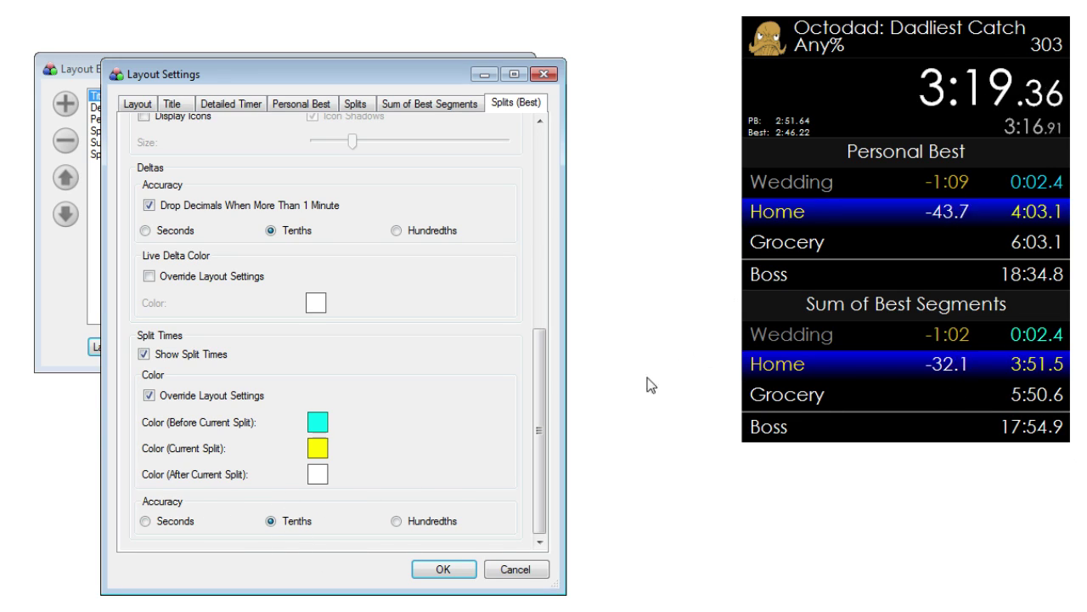
pyautogui.click(432, 525)
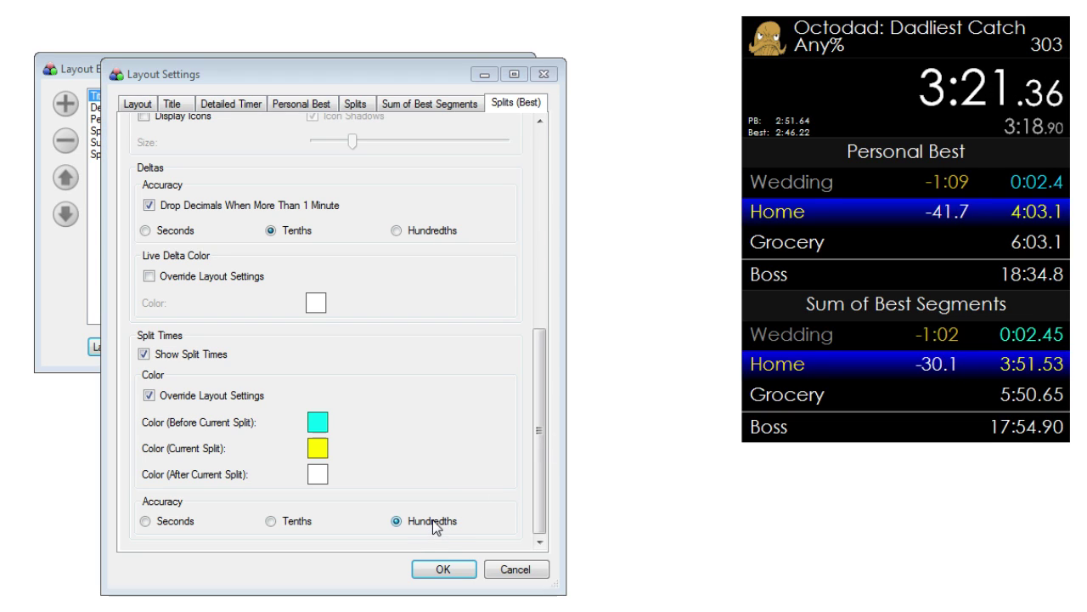
pyautogui.click(307, 523)
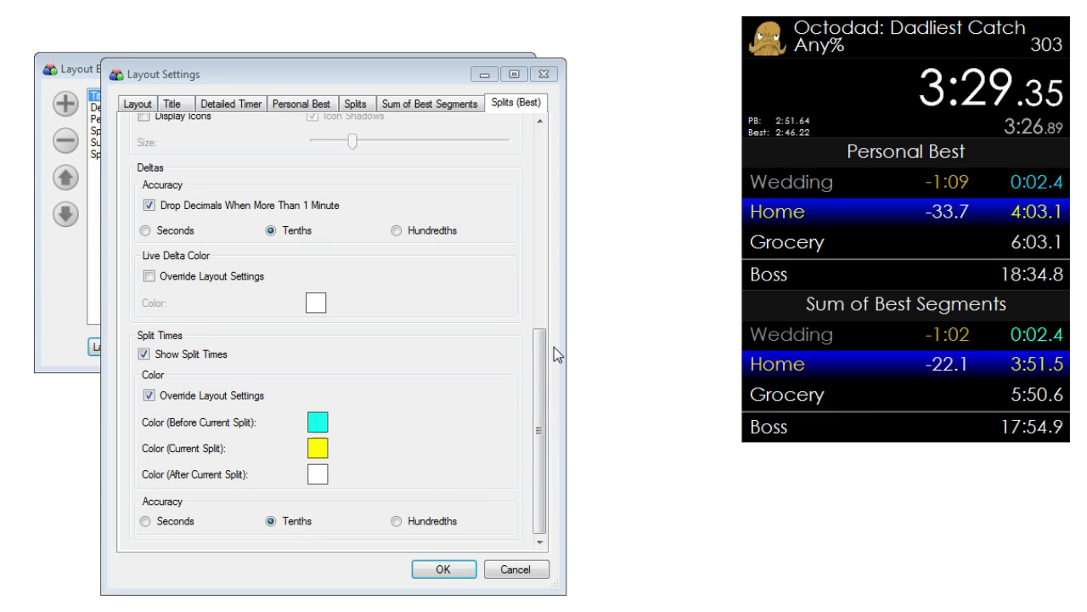
# Accept the layout settings and close the layout editor, keeping the changes.
pyautogui.moveTo(543, 380); pyautogui.dragTo(544, 178)
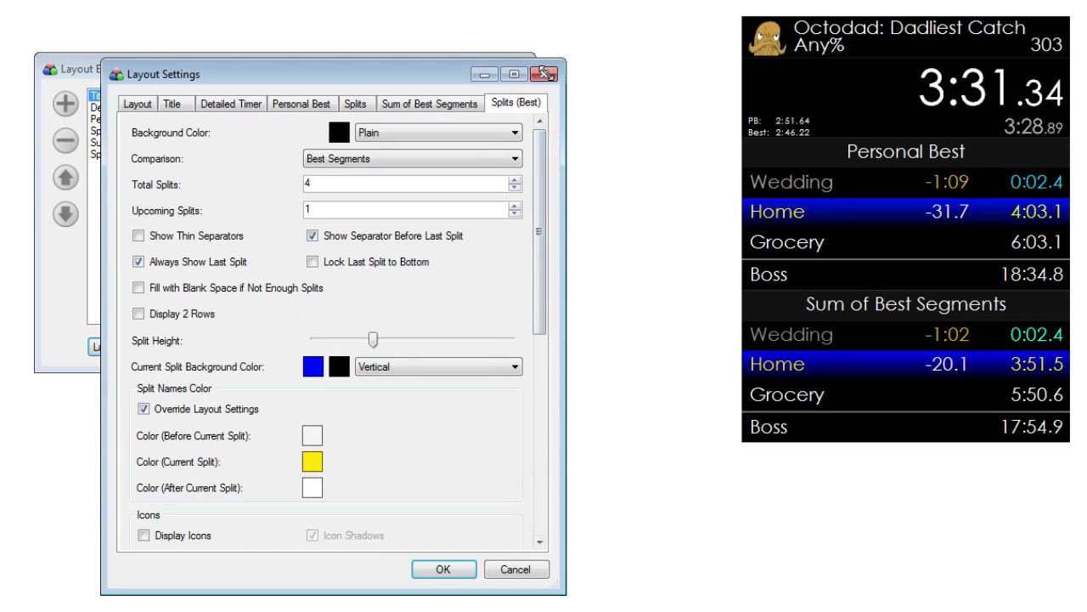
pyautogui.click(444, 569)
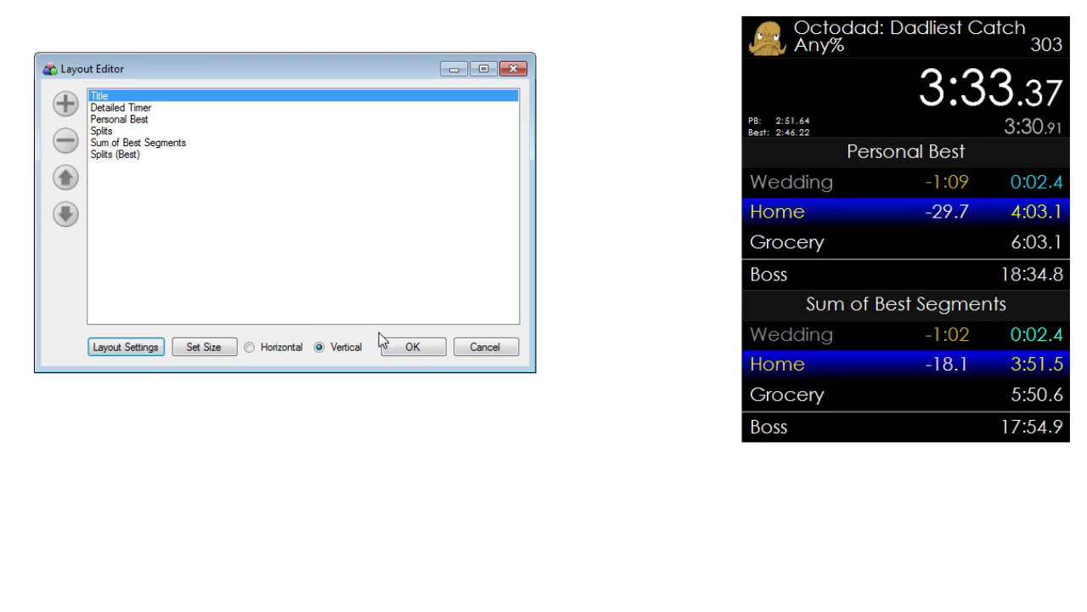
pyautogui.click(422, 355)
# Open the current splits for editing and view the options available for the game icon.
pyautogui.rightClick(853, 255)
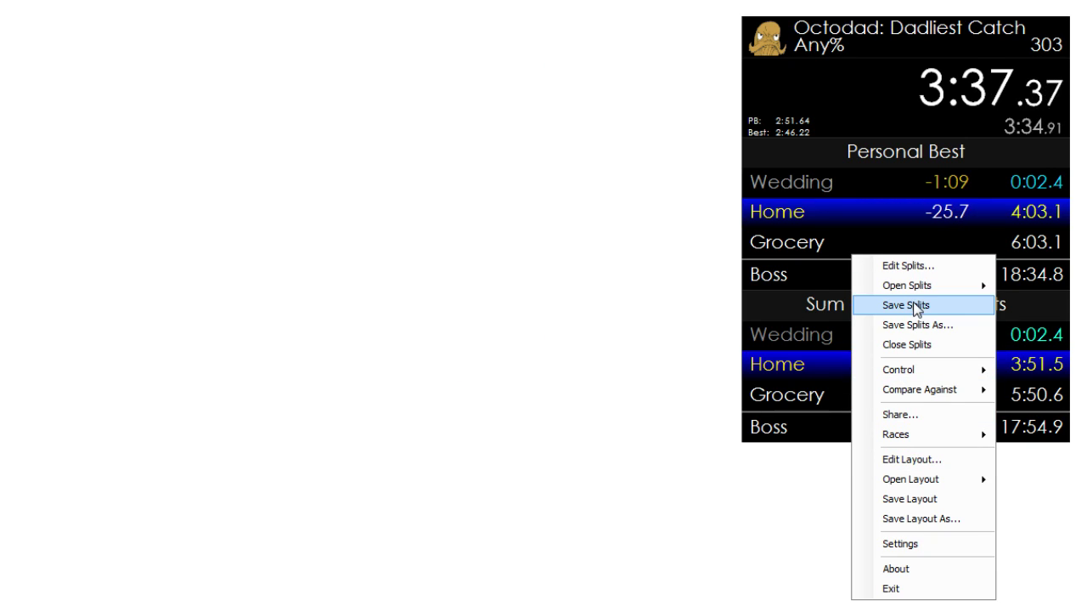
pyautogui.click(930, 269)
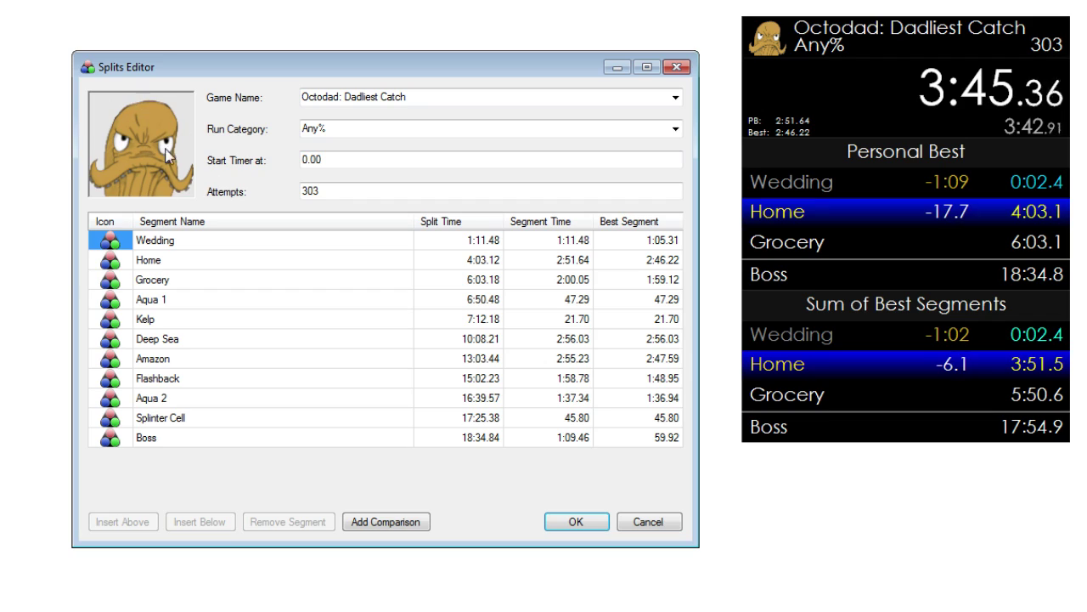
pyautogui.rightClick(125, 103)
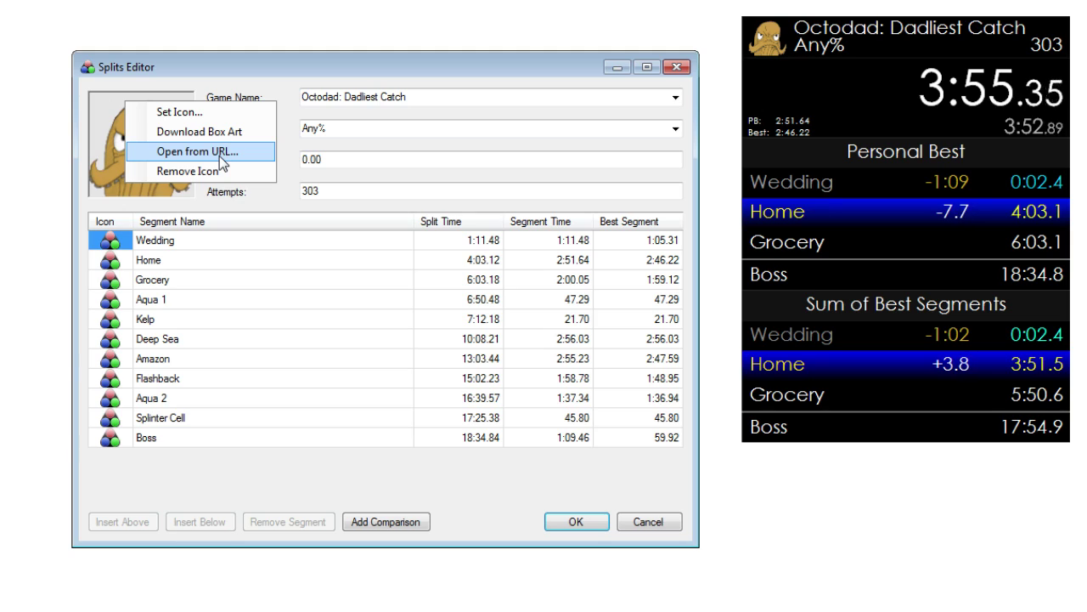
pyautogui.click(189, 191)
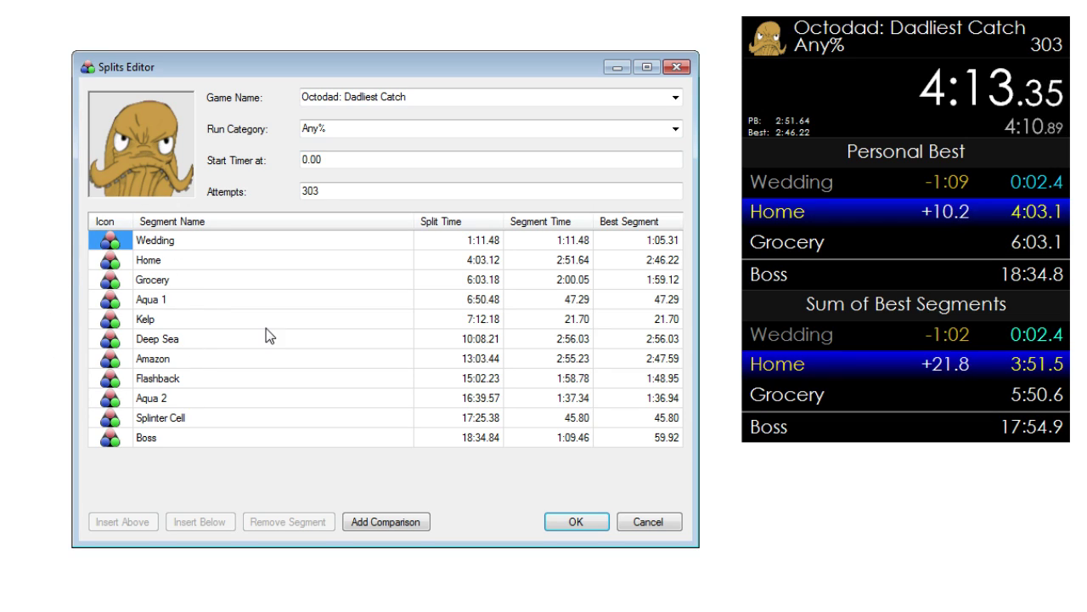
# Browse the list of available game names without changing the game.
pyautogui.click(677, 98)
pyautogui.moveTo(677, 298); pyautogui.dragTo(691, 107)
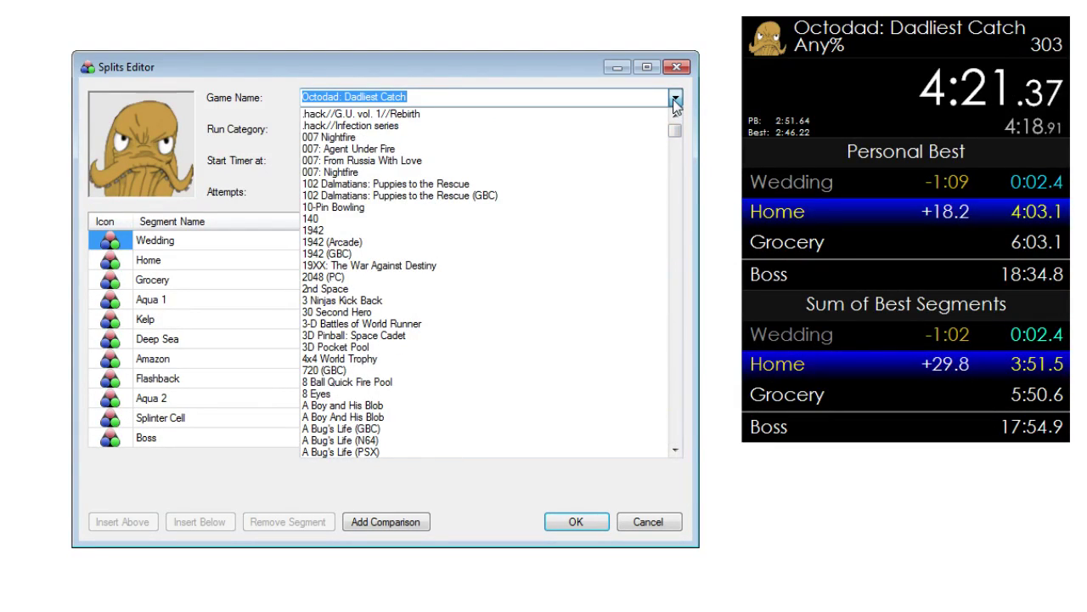
pyautogui.click(675, 101)
# View the predefined run categories for the game and restore the run category to Any%.
pyautogui.click(676, 132)
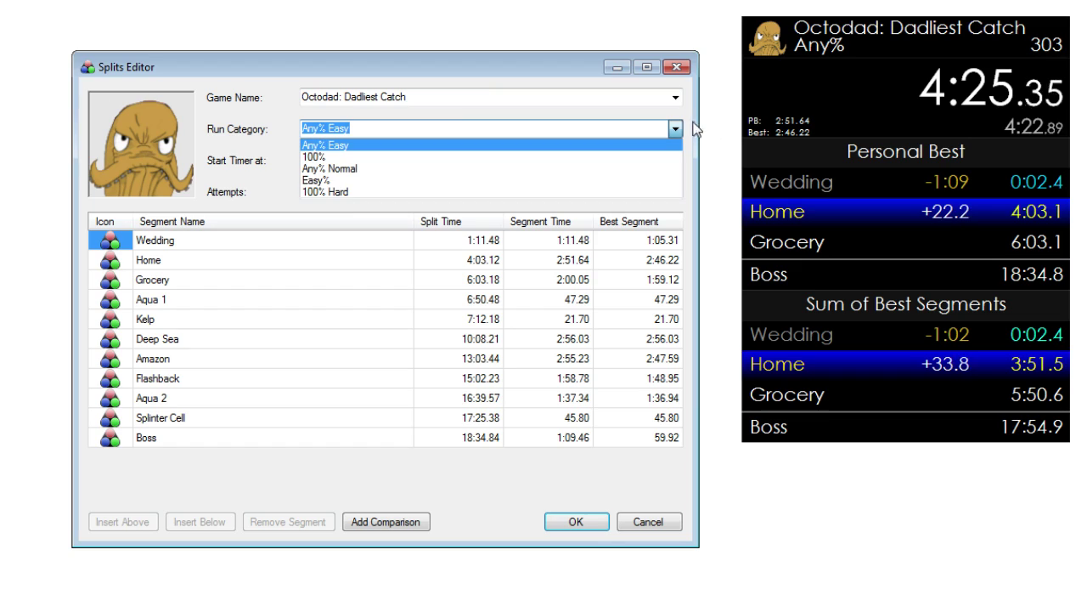
pyautogui.click(676, 130)
pyautogui.click(676, 134)
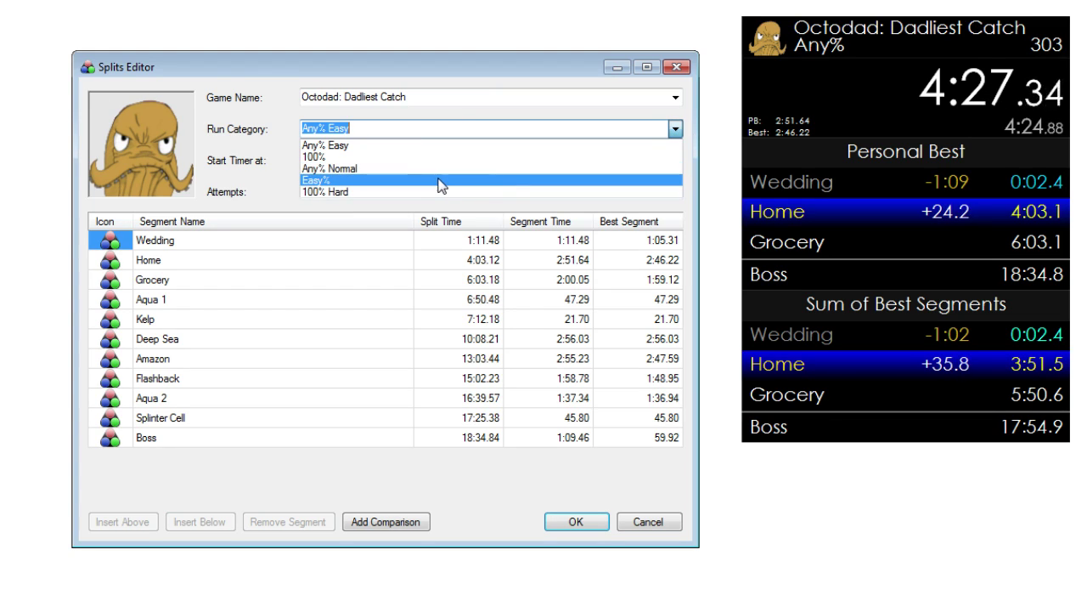
pyautogui.click(374, 127)
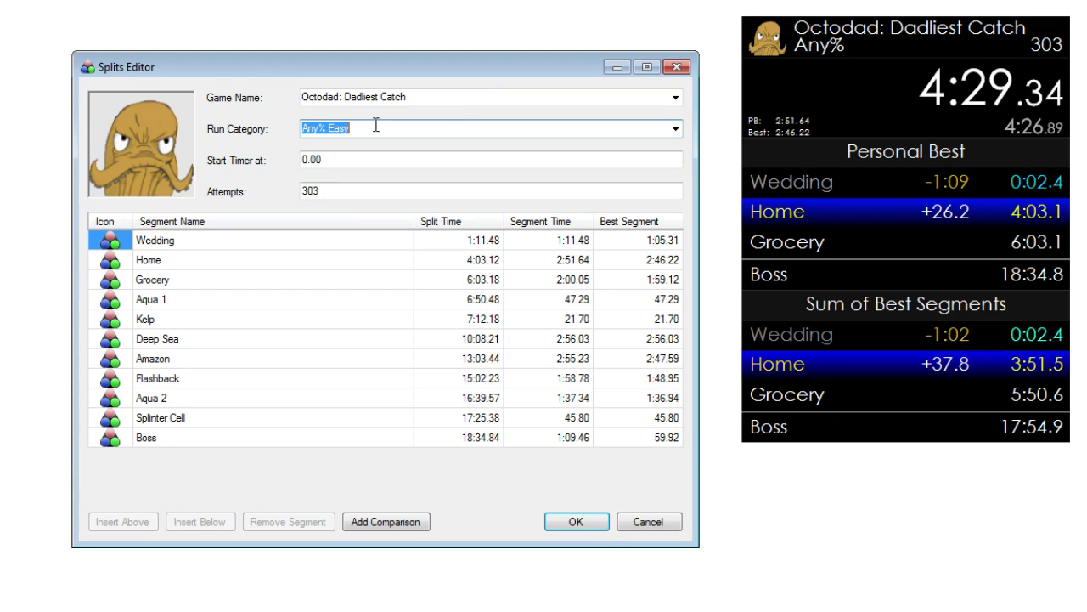
pyautogui.doubleClick(374, 127)
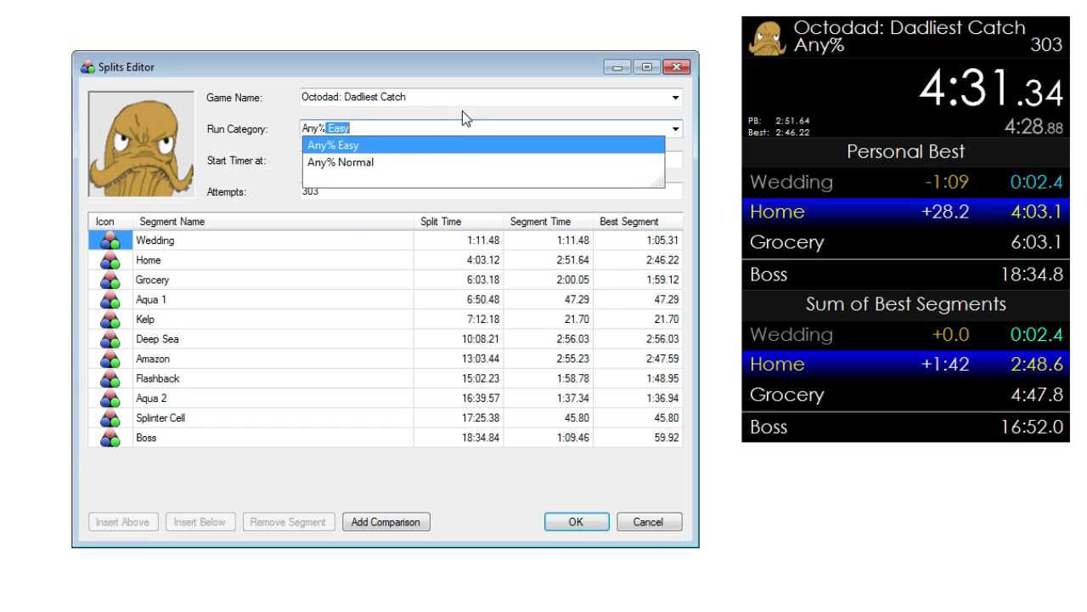
pyautogui.press('BackSpace')
pyautogui.press('Escape')
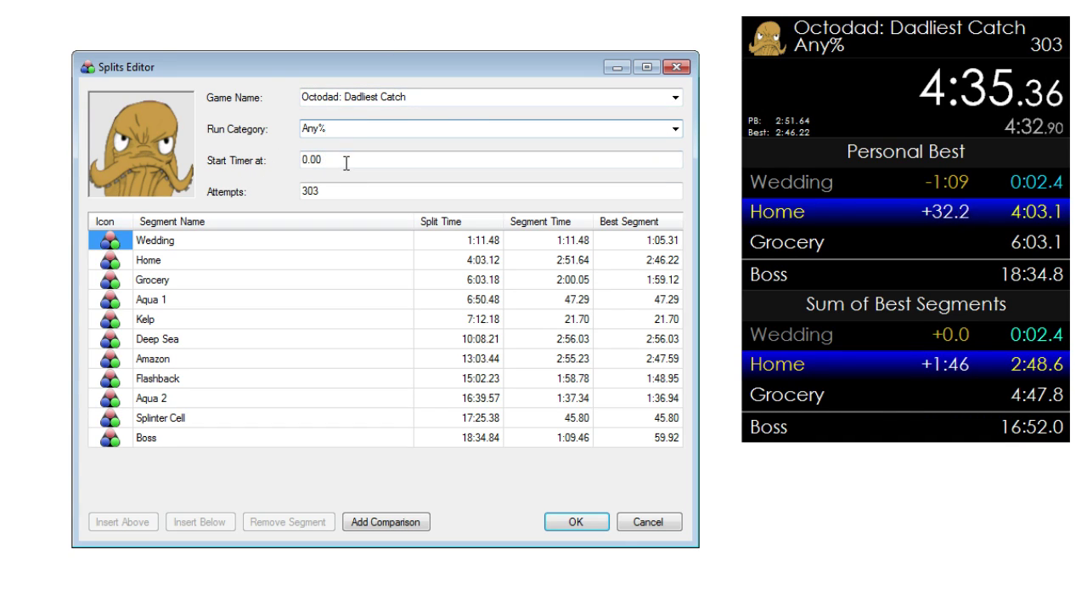
# Try clearing the timer's start offset, undo that, and examine the attempts count and start offset fields.
pyautogui.press('Tab')
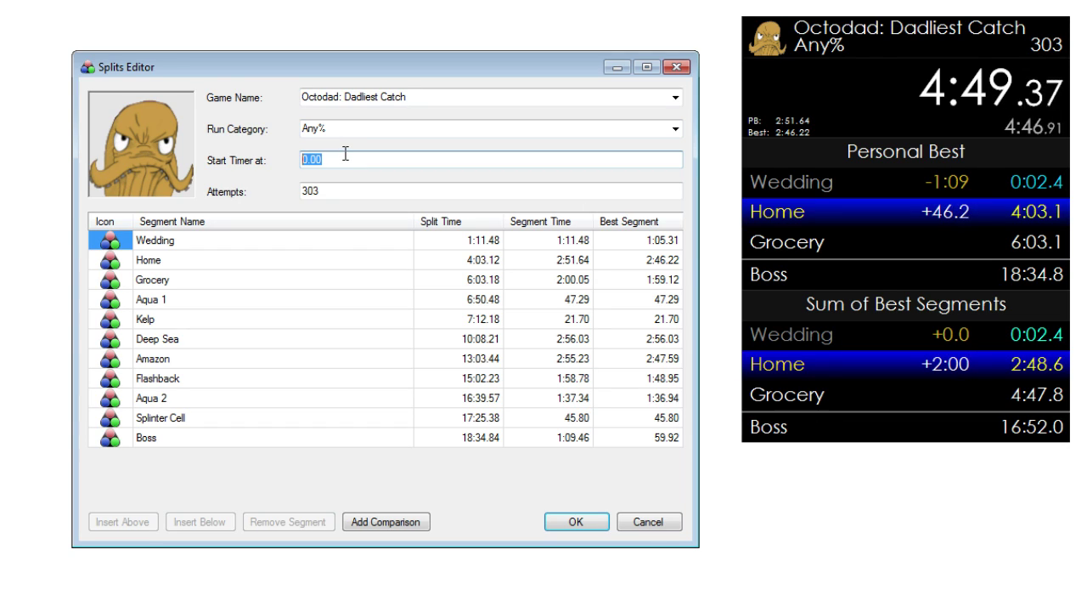
pyautogui.press('BackSpace')
pyautogui.hotkey('ctrl', 'z')
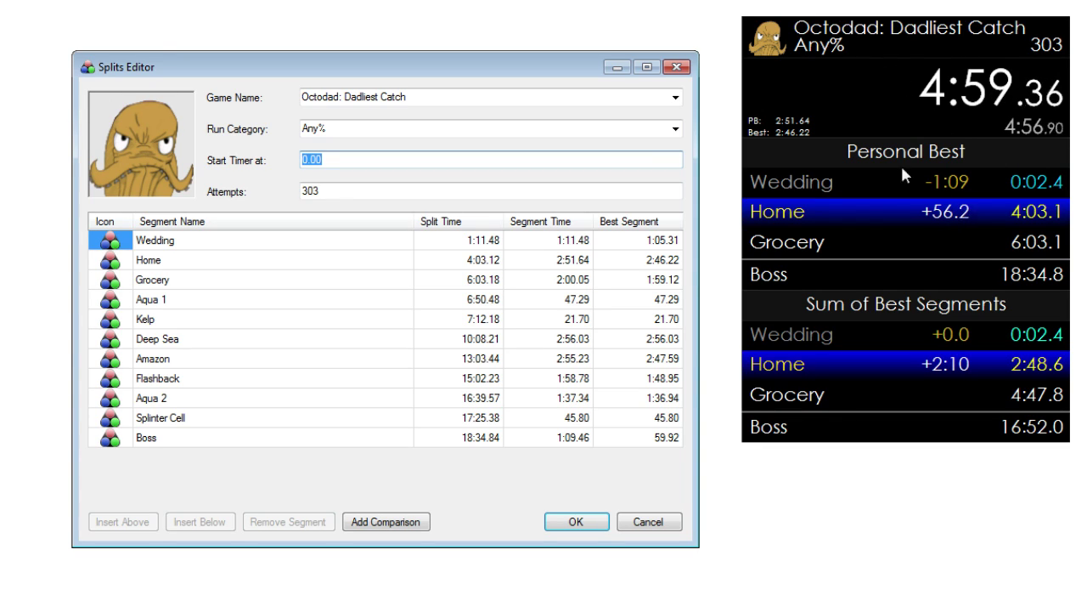
pyautogui.click(480, 192)
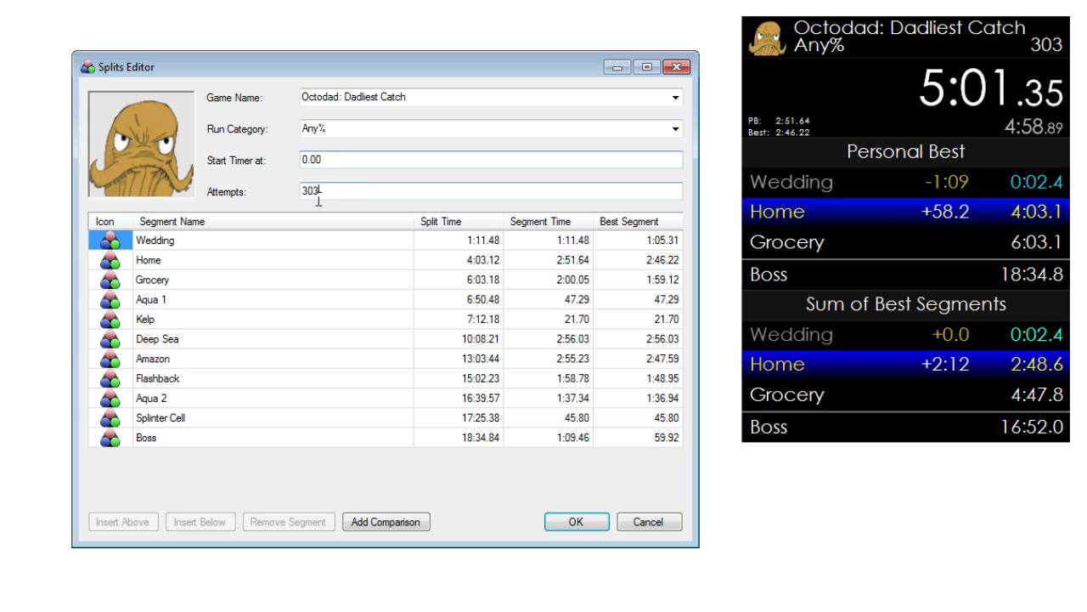
pyautogui.moveTo(480, 191); pyautogui.dragTo(243, 195)
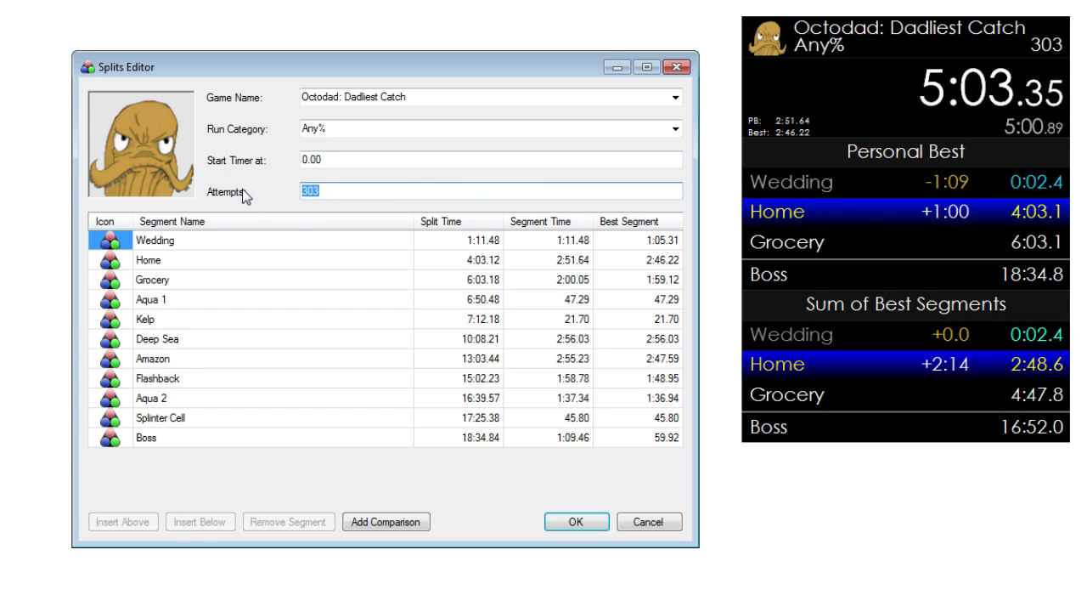
pyautogui.click(375, 162)
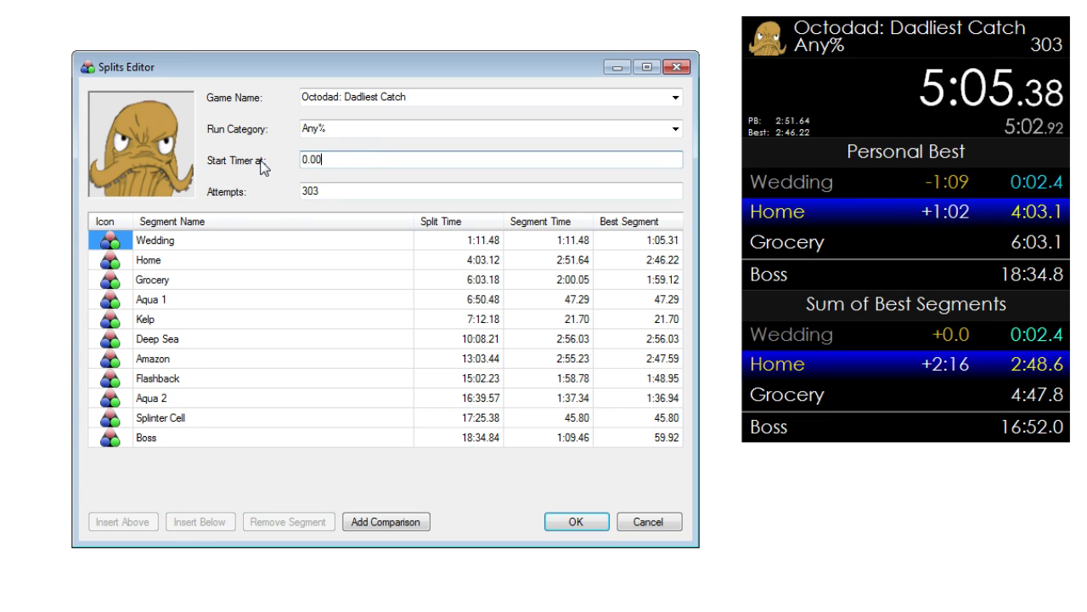
# Add a new comparison named "test" to the splits.
pyautogui.click(383, 522)
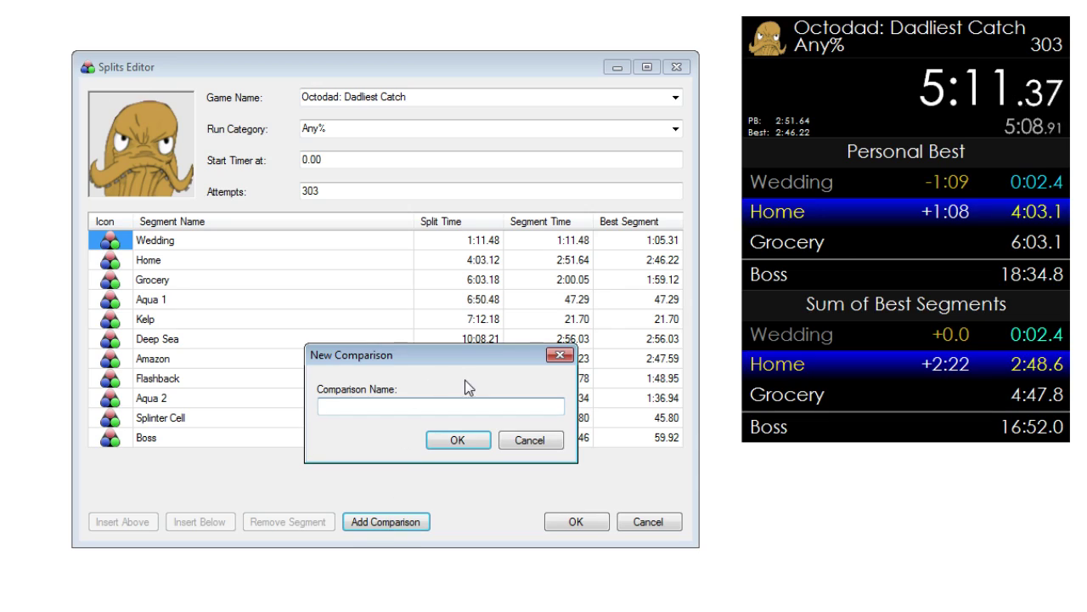
pyautogui.moveTo(446, 357); pyautogui.dragTo(370, 242)
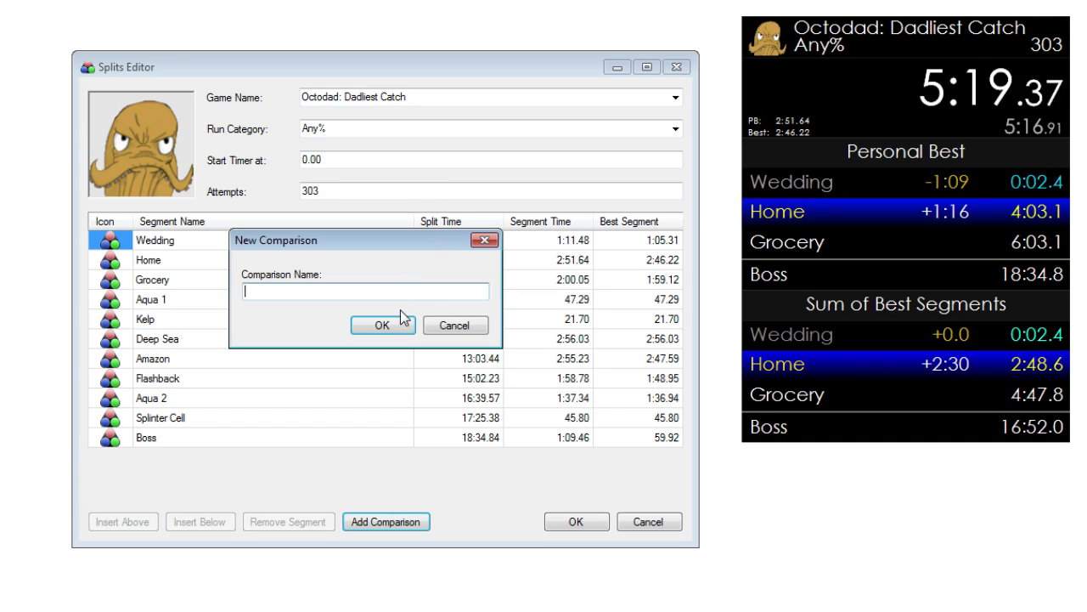
pyautogui.write('test')
pyautogui.press('Return')
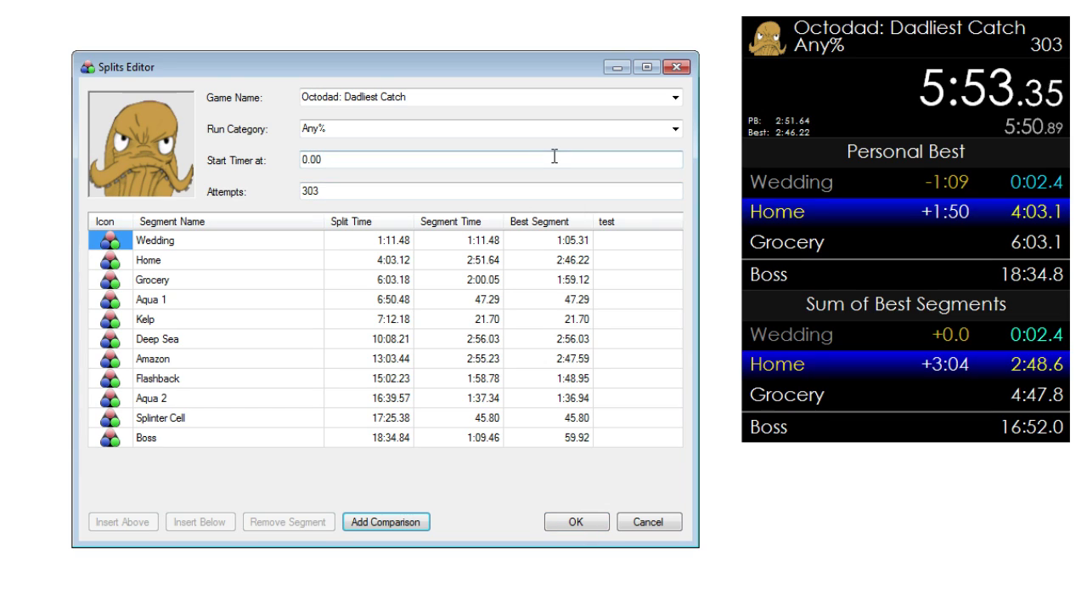
# Set the Wedding segment's time in the test comparison to 1:00.
pyautogui.moveTo(635, 240); pyautogui.dragTo(655, 224)
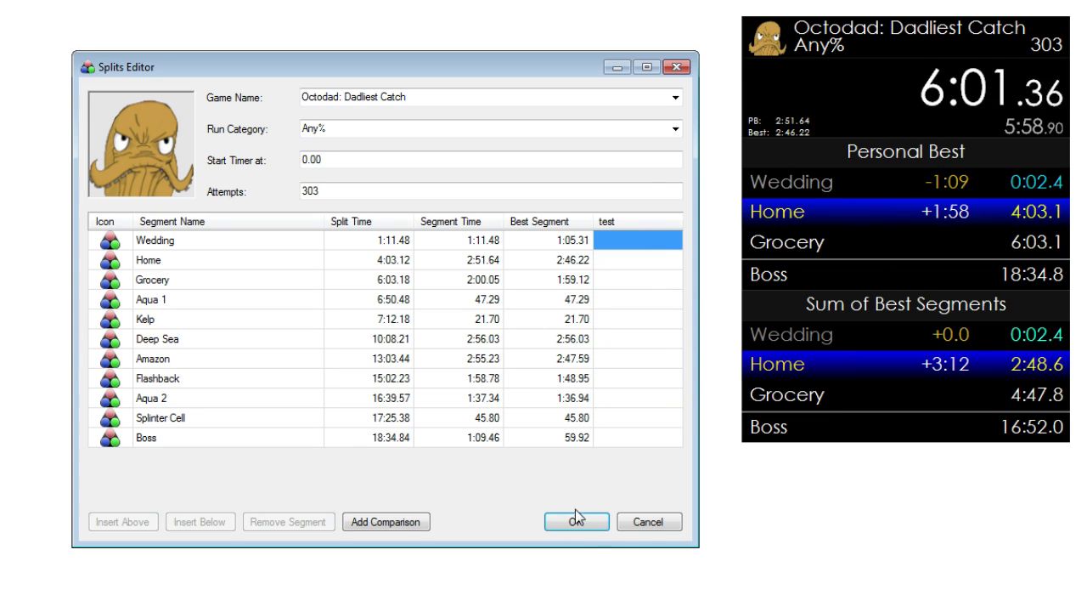
pyautogui.click(626, 240)
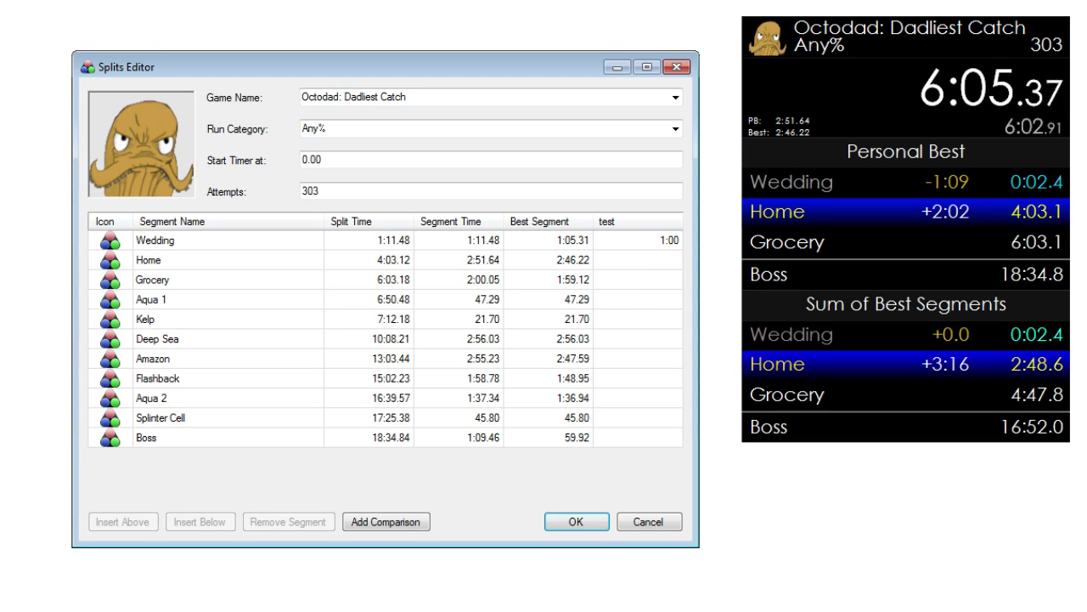
pyautogui.write('1:00')
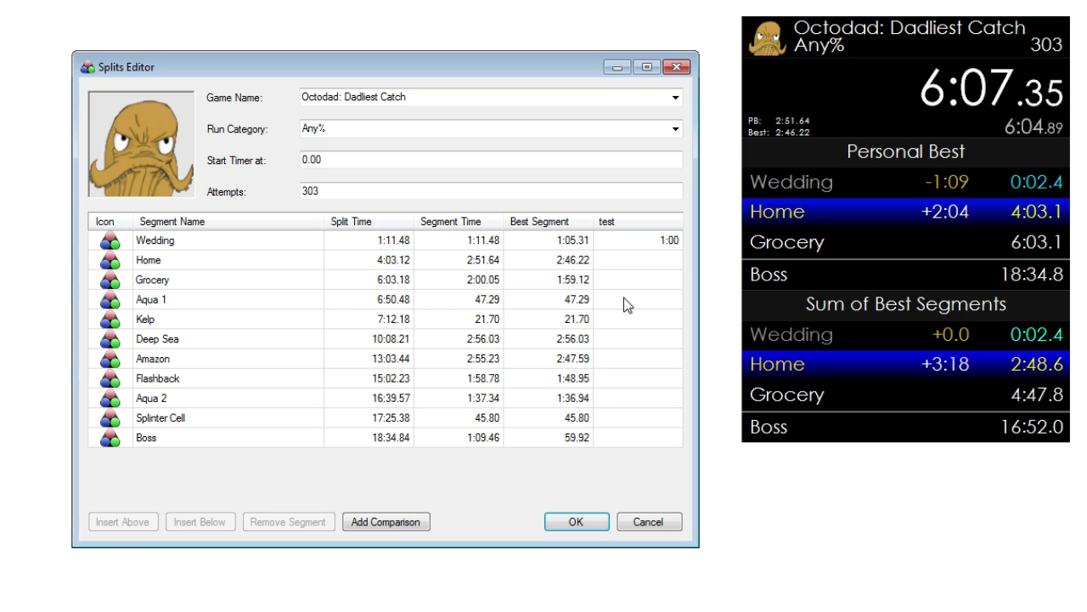
# Complete the Wedding segment's time in the test comparison as 1:00.00 and apply the splits edits.
pyautogui.write('.00')
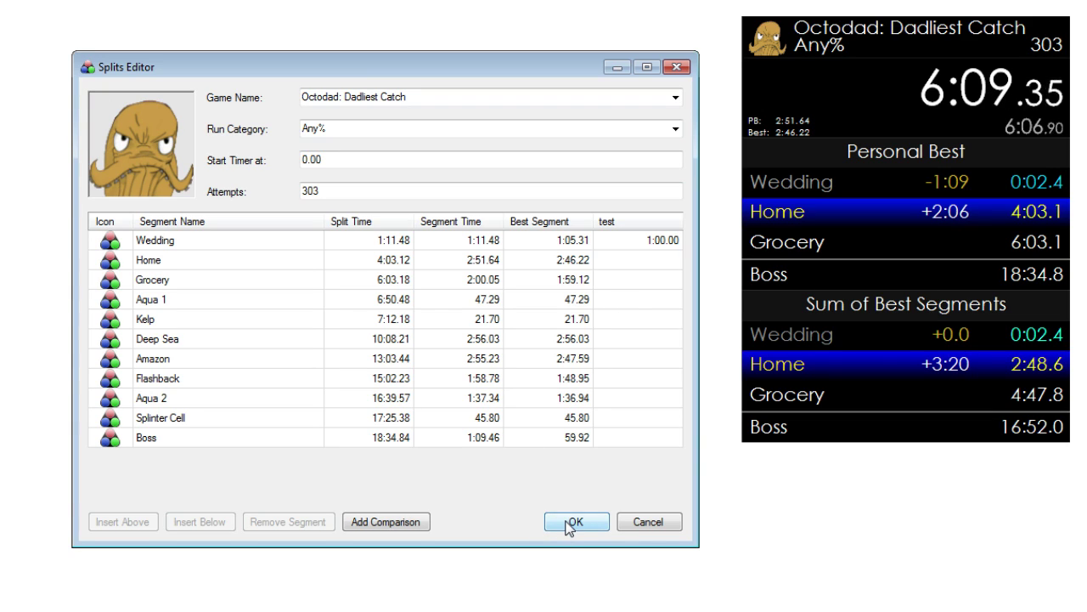
pyautogui.click(573, 522)
# Open the layout's Splits settings and view the comparisons available for the Splits component.
pyautogui.rightClick(867, 251)
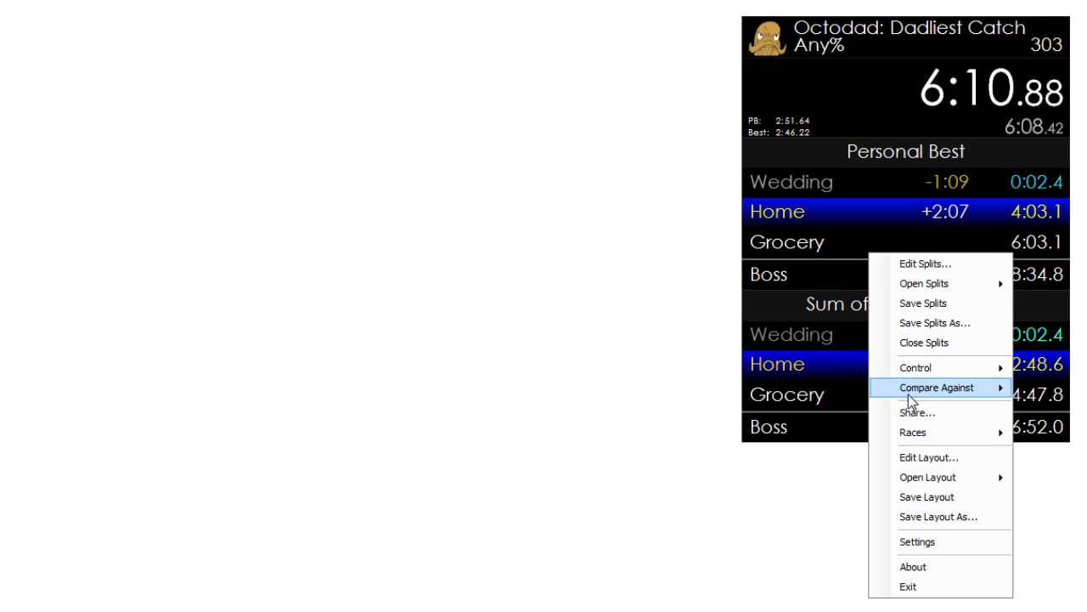
pyautogui.click(920, 458)
pyautogui.moveTo(146, 148); pyautogui.dragTo(258, 92)
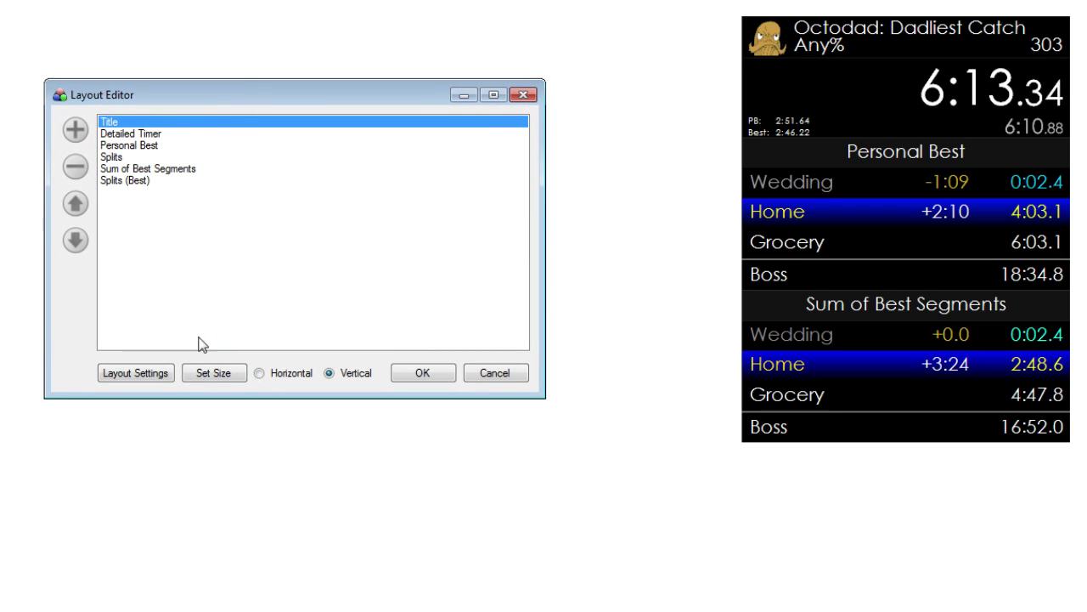
pyautogui.click(156, 375)
pyautogui.moveTo(212, 184); pyautogui.dragTo(298, 65)
pyautogui.click(327, 87)
pyautogui.click(352, 143)
pyautogui.click(317, 141)
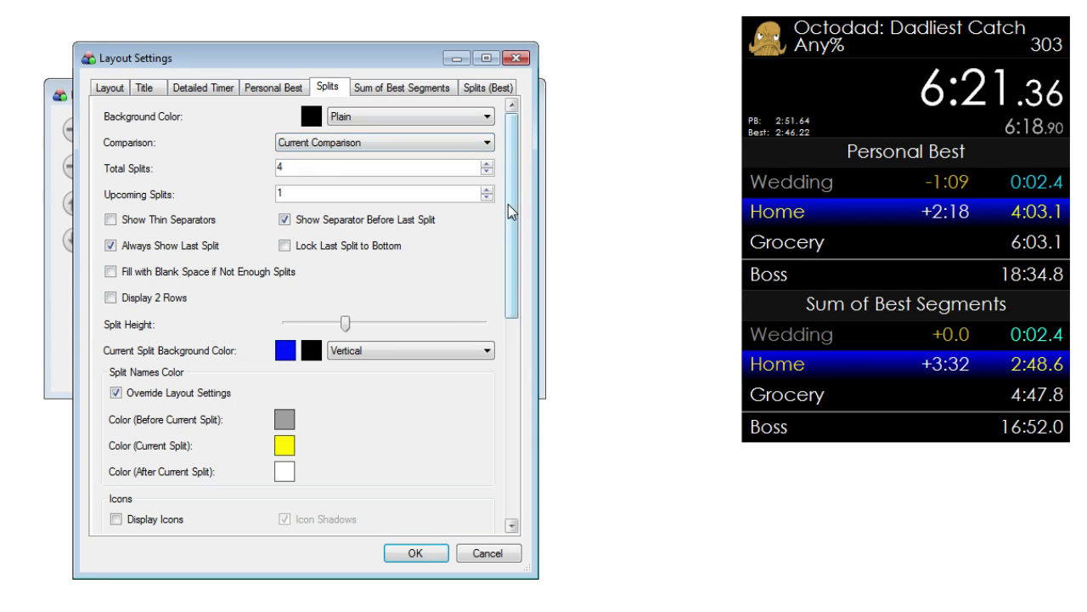
# Review the full range of Splits options, from general display to split time accuracy, and check the comparison choices again.
pyautogui.moveTo(508, 210); pyautogui.dragTo(509, 222)
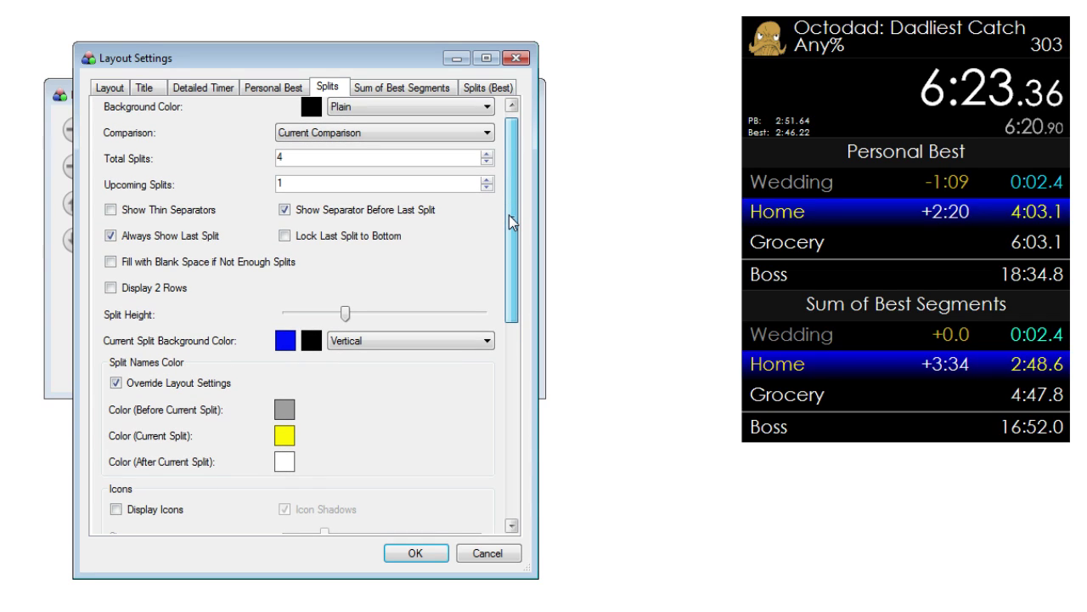
pyautogui.moveTo(509, 215); pyautogui.dragTo(496, 161)
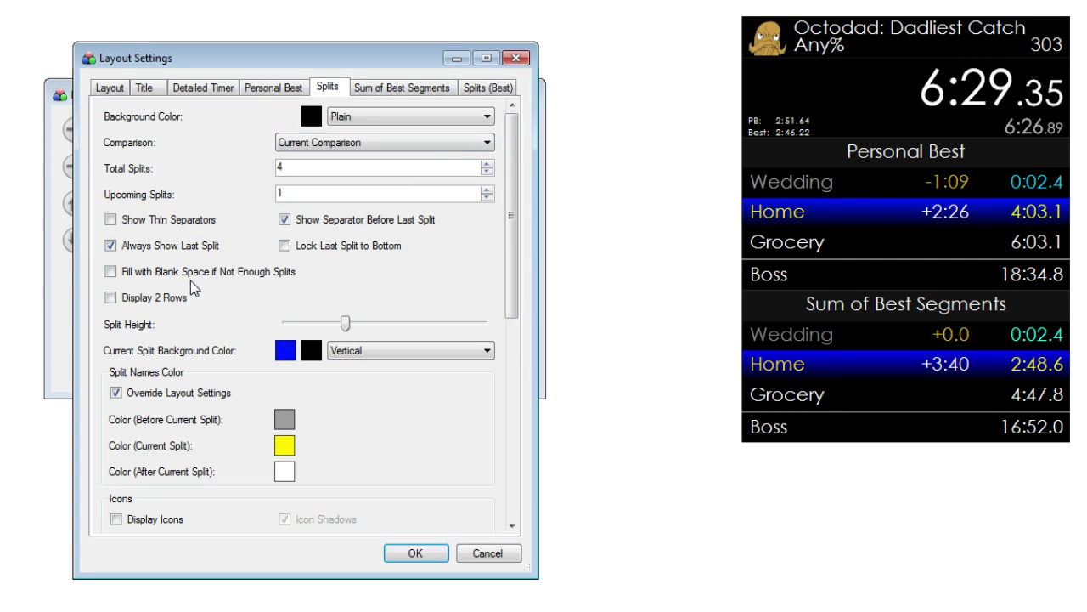
pyautogui.scroll(-2, 513, 289)
pyautogui.scroll(-7, 515, 292)
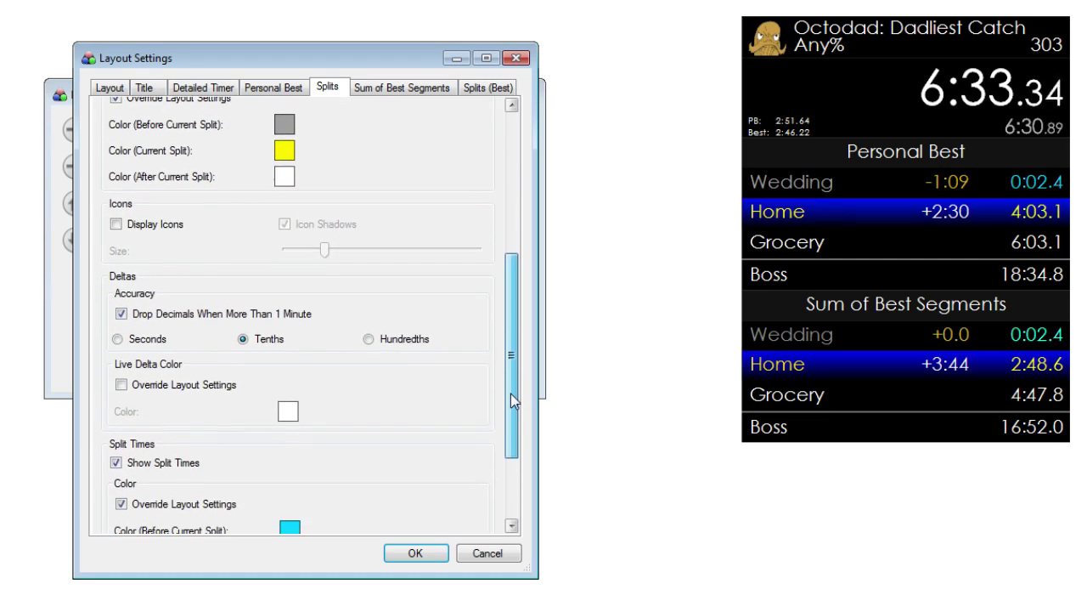
pyautogui.scroll(-4, 511, 394)
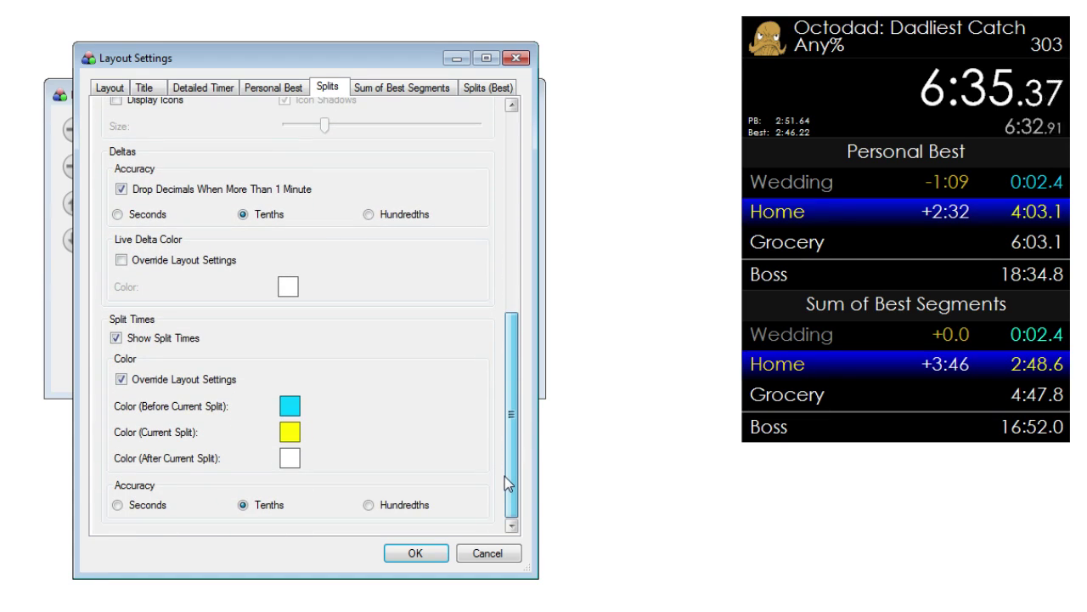
pyautogui.moveTo(505, 475); pyautogui.dragTo(513, 197)
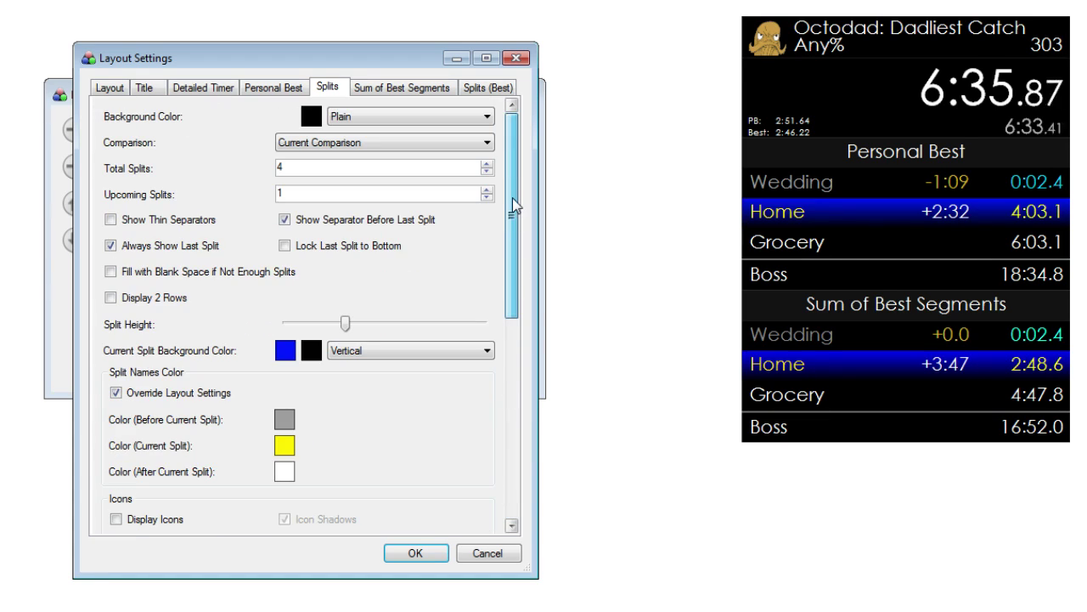
pyautogui.click(410, 146)
pyautogui.click(478, 152)
# View the choices offered for Comparison 2 in the Detailed Timer settings.
pyautogui.click(276, 88)
pyautogui.click(214, 88)
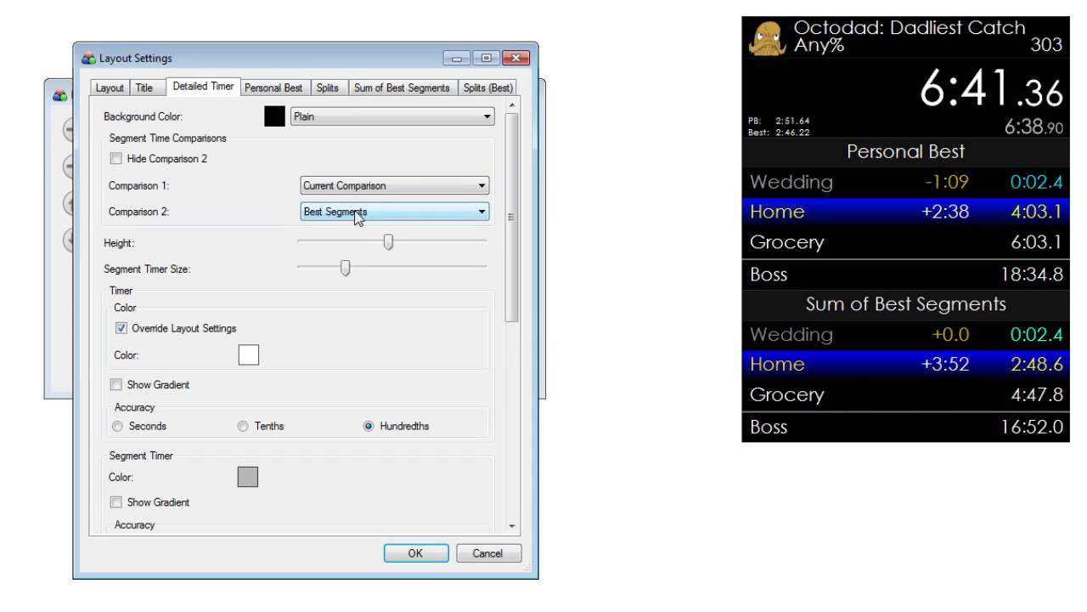
pyautogui.click(361, 218)
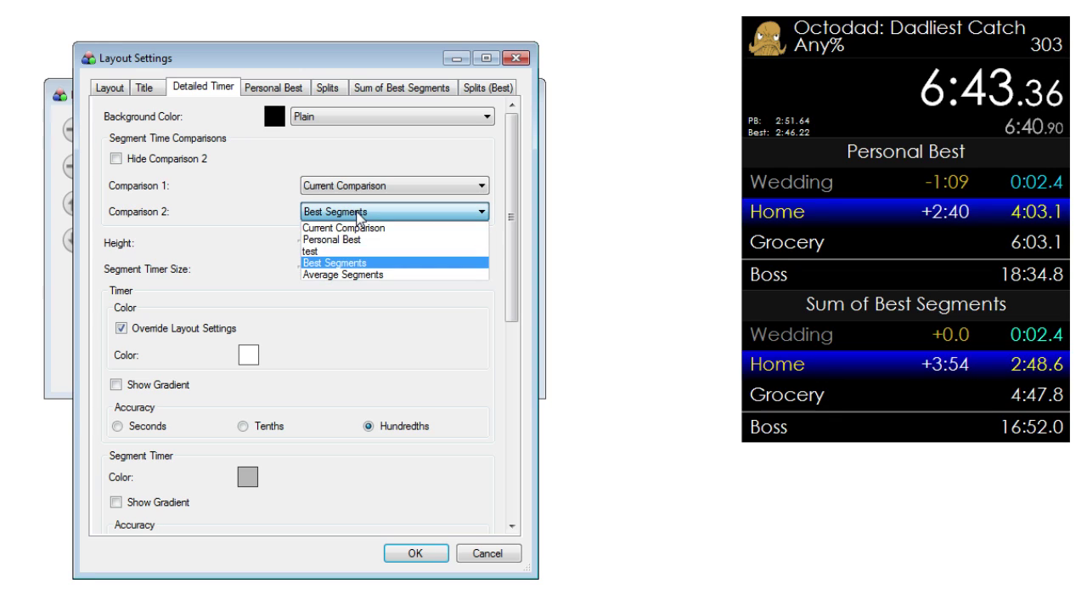
pyautogui.click(361, 218)
pyautogui.click(362, 218)
pyautogui.click(361, 219)
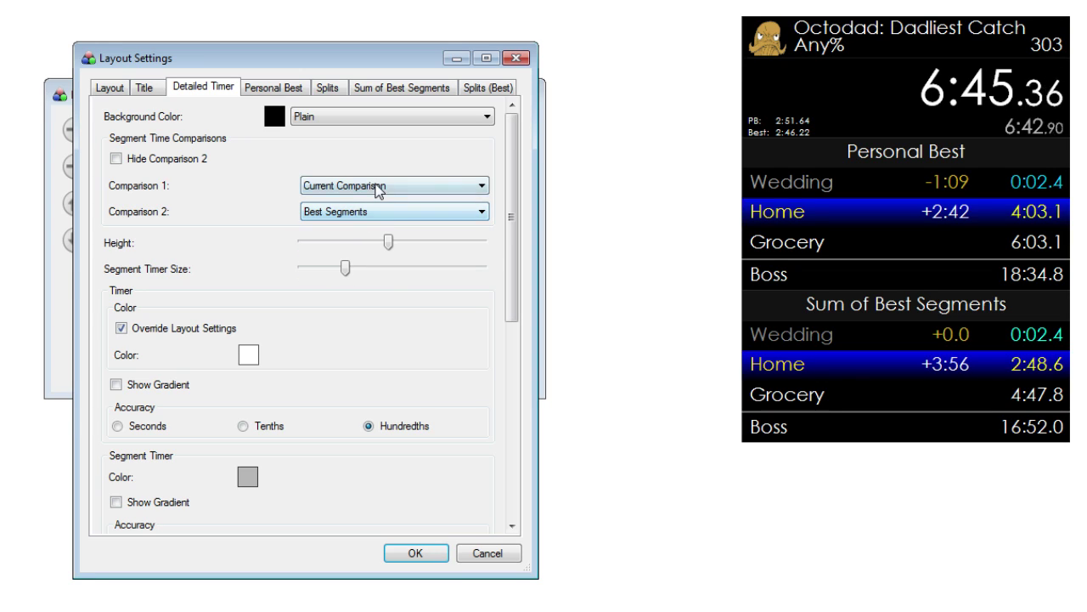
# Toggle hiding of the Detailed Timer's second comparison and leave it shown.
pyautogui.click(177, 162)
pyautogui.click(177, 161)
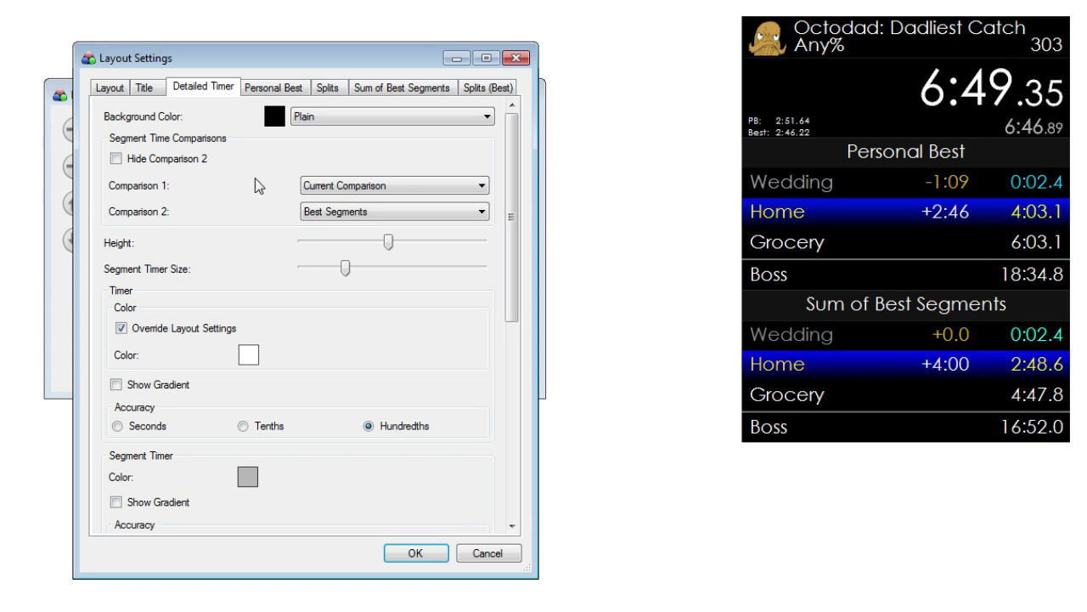
pyautogui.click(117, 159)
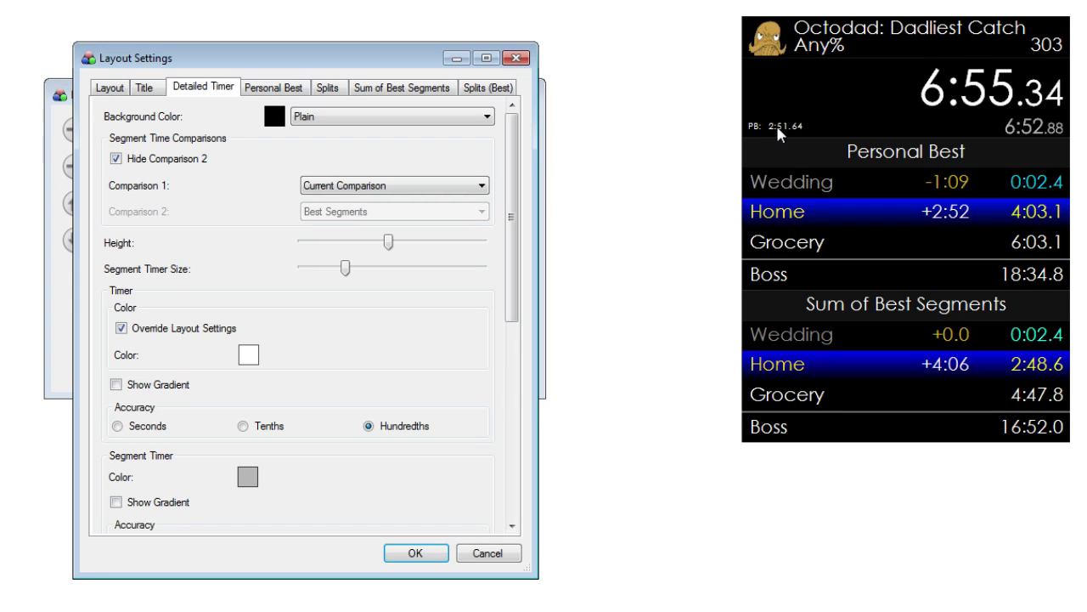
pyautogui.click(170, 160)
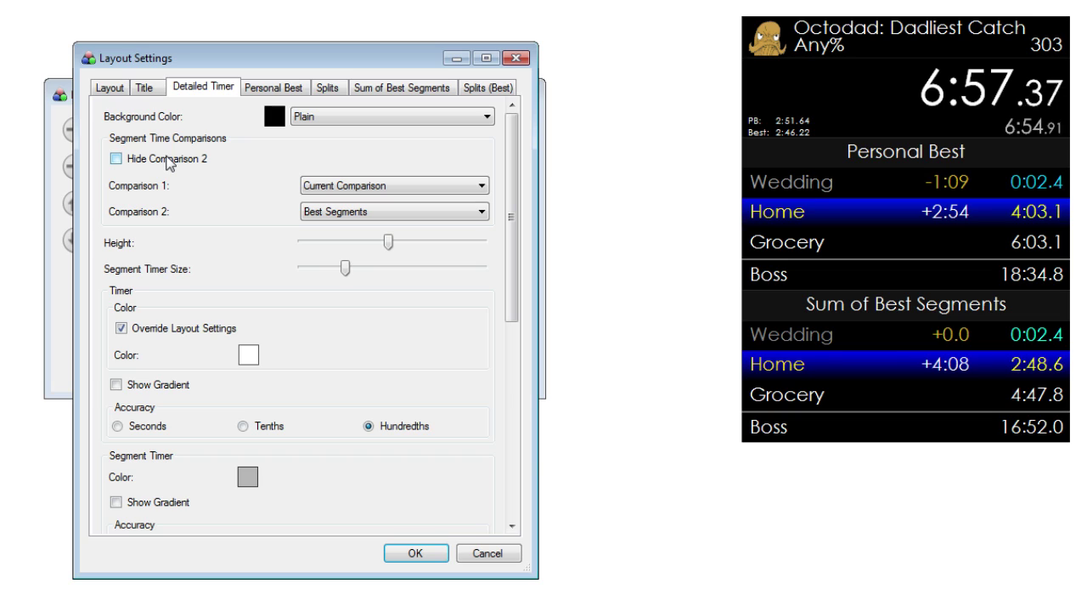
# Switch the Detailed Timer's Comparison 2 to test and back to Best Segments, and leave the layout editor without saving.
pyautogui.click(414, 214)
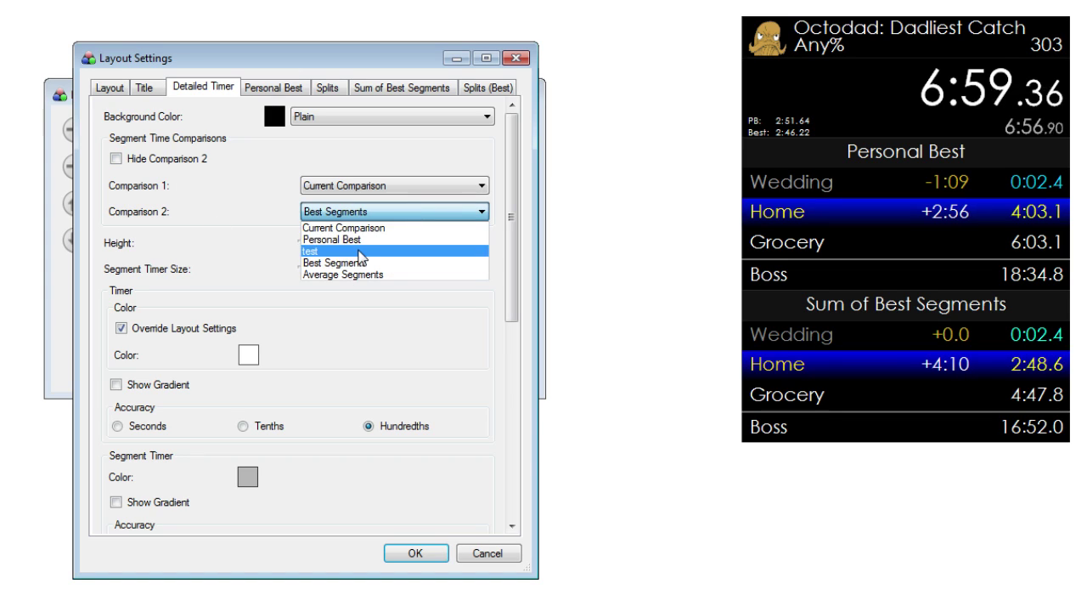
pyautogui.click(361, 253)
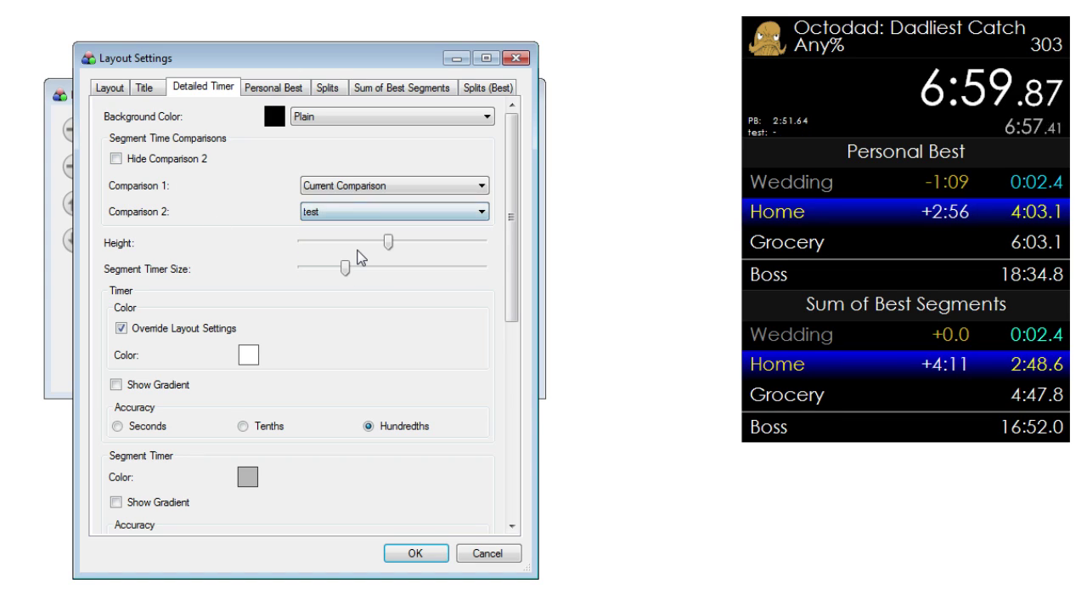
pyautogui.click(335, 214)
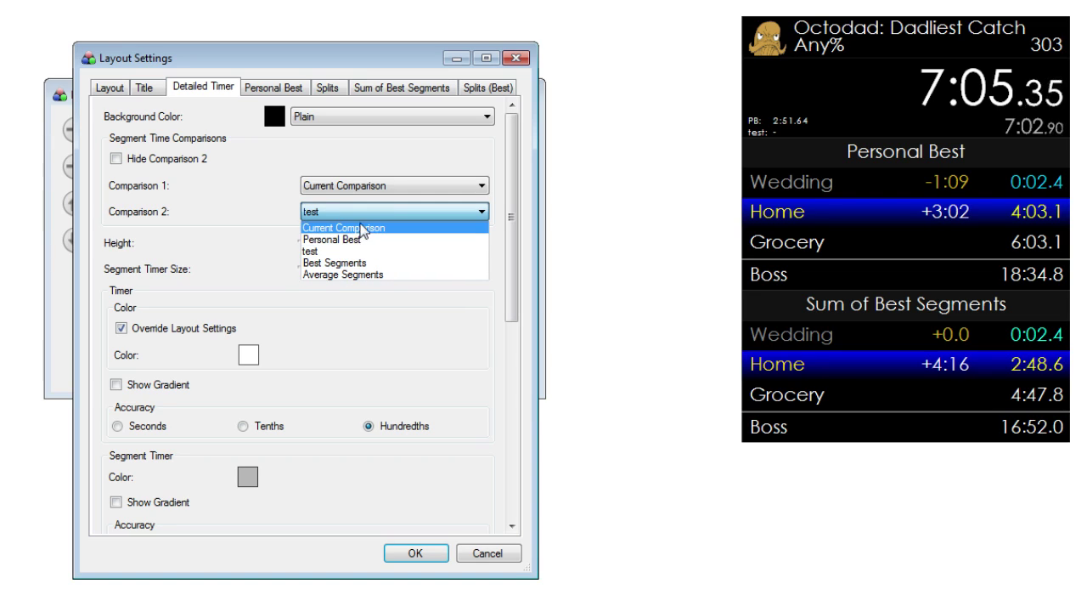
pyautogui.click(367, 264)
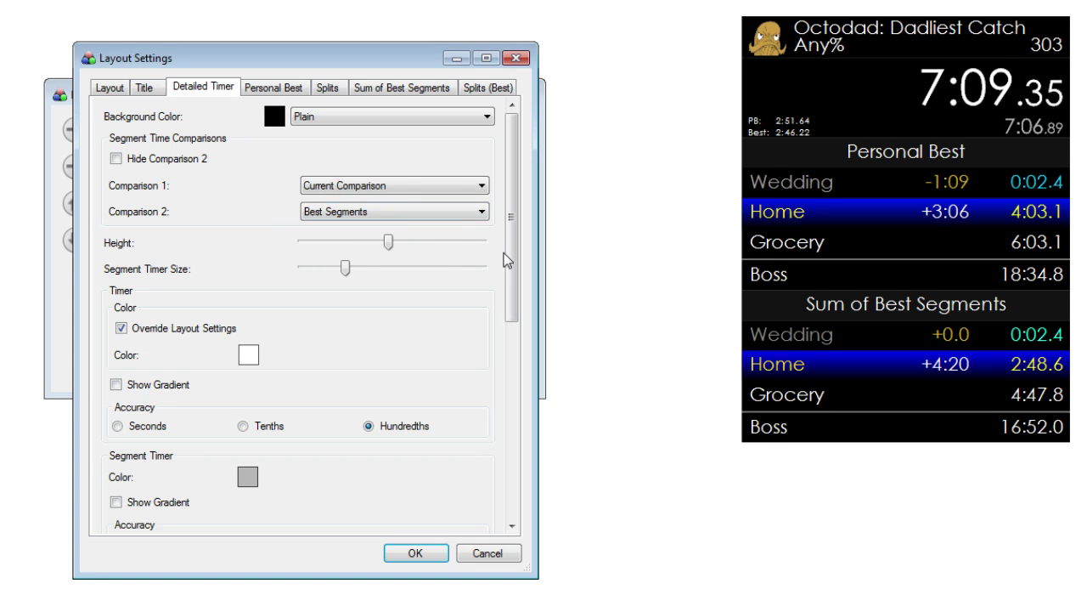
pyautogui.moveTo(509, 260); pyautogui.dragTo(556, 272)
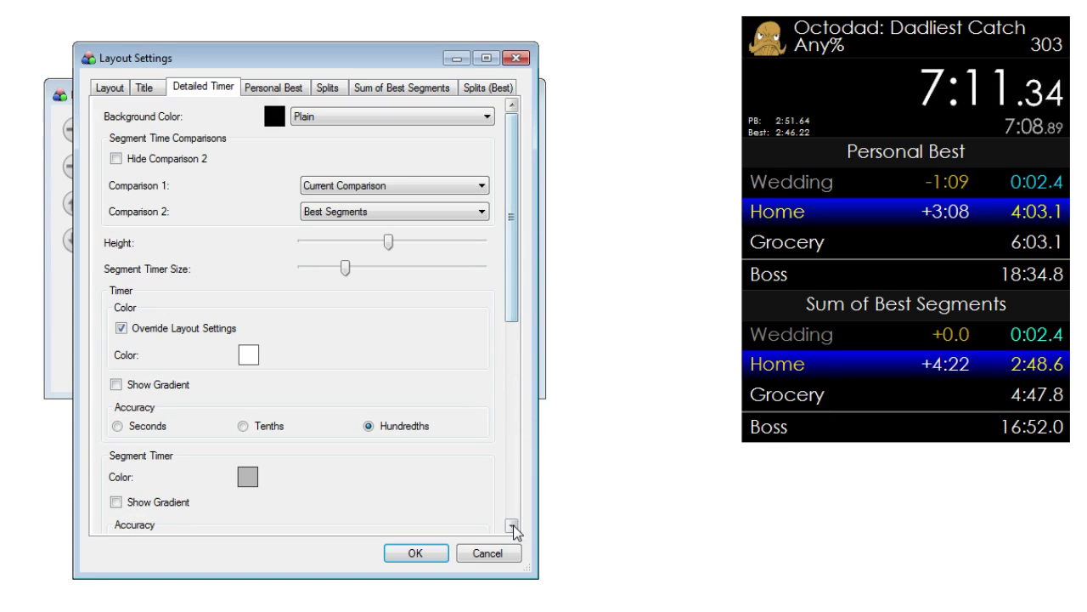
pyautogui.press('Escape')
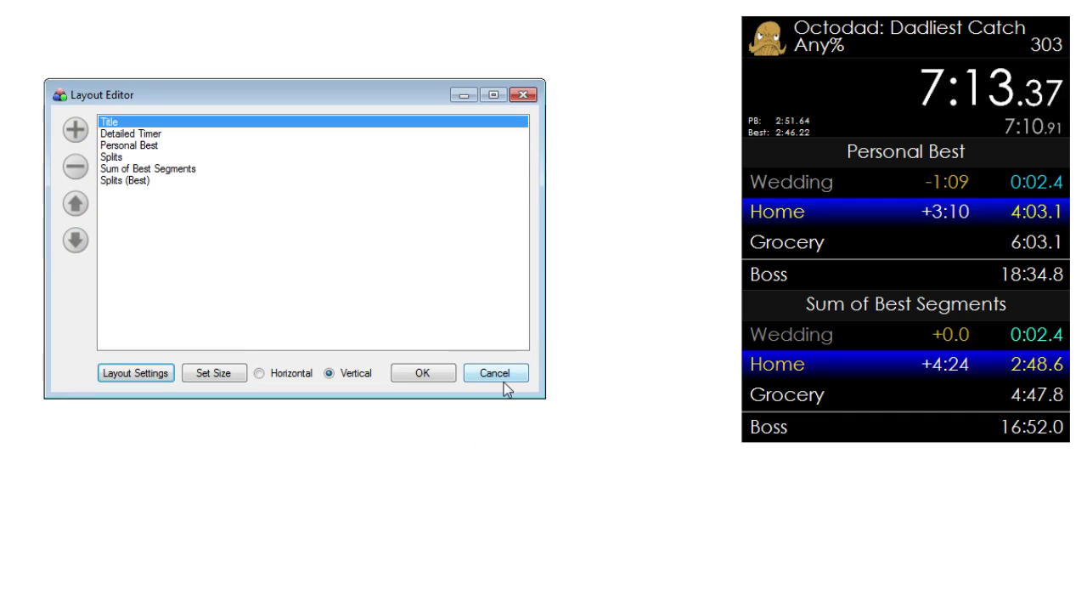
pyautogui.click(507, 388)
# Remove the test comparison from the splits and apply the edit.
pyautogui.rightClick(854, 216)
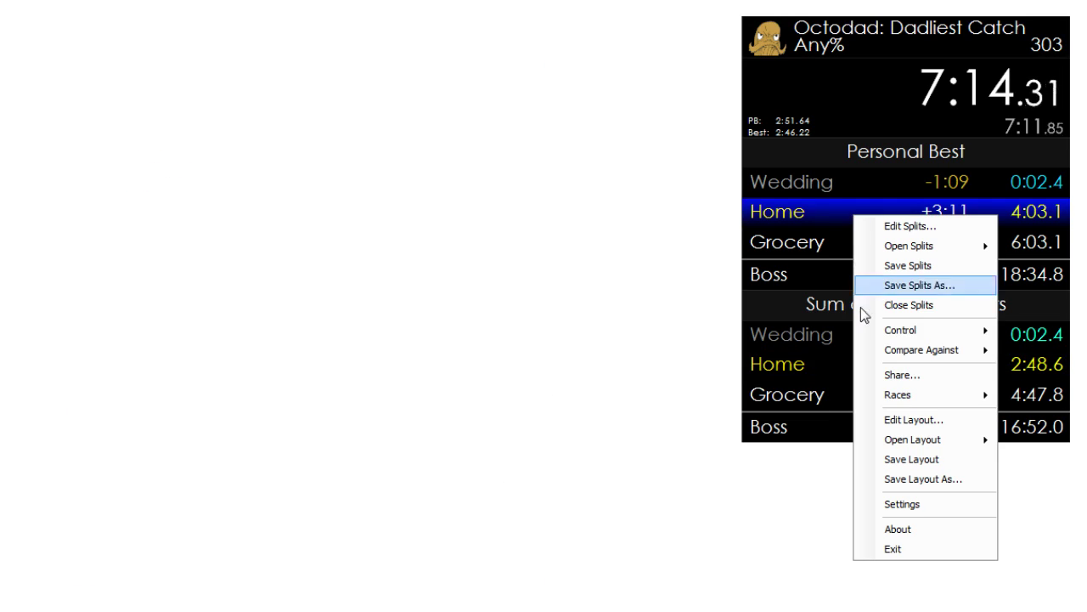
pyautogui.click(903, 232)
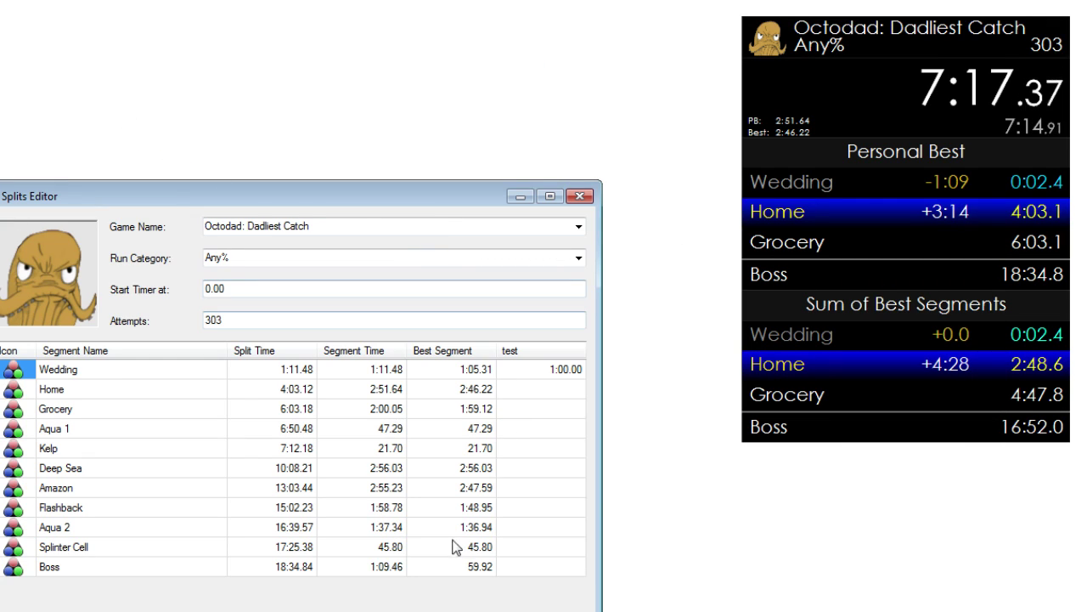
pyautogui.rightClick(542, 355)
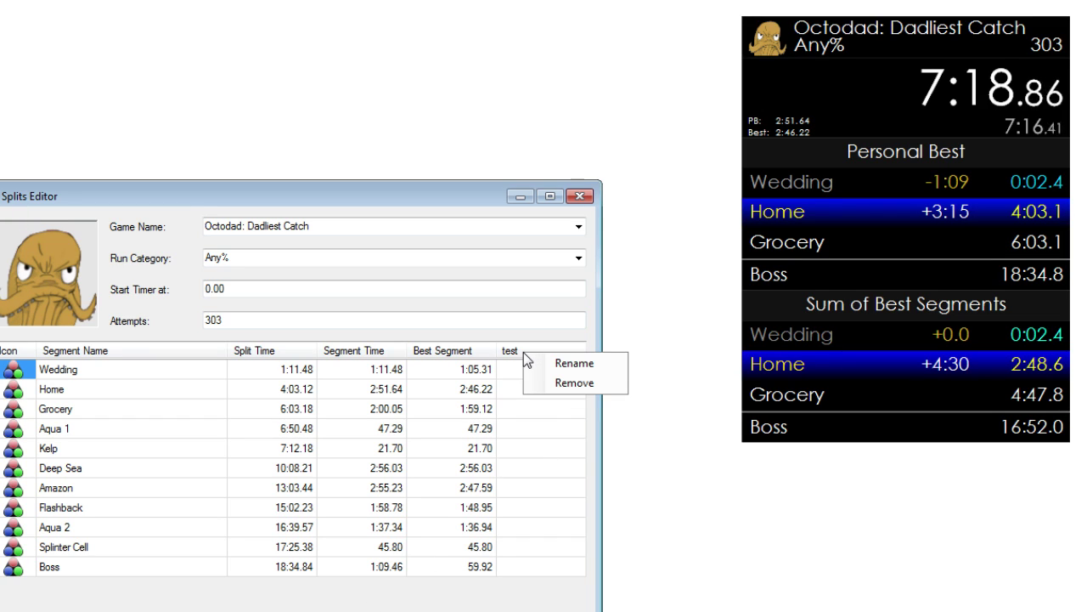
pyautogui.click(559, 384)
pyautogui.moveTo(354, 203); pyautogui.dragTo(436, 75)
pyautogui.click(563, 530)
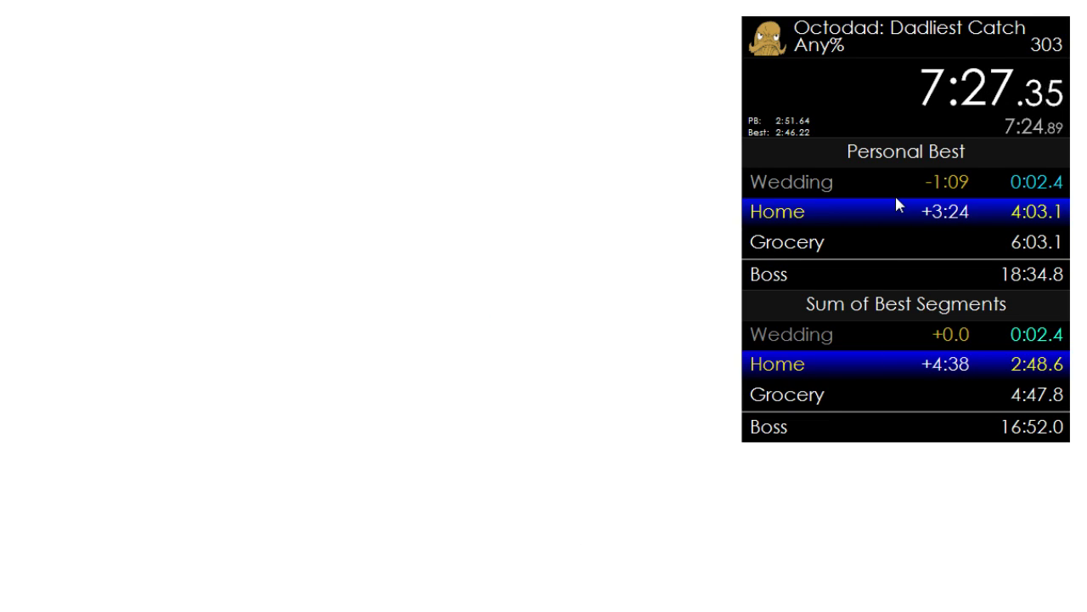
# Split the running timer through the Home, Grocery, Aqua 1, Kelp and Deep Sea segments.
pyautogui.press('KP_1')
pyautogui.press('KP_1')
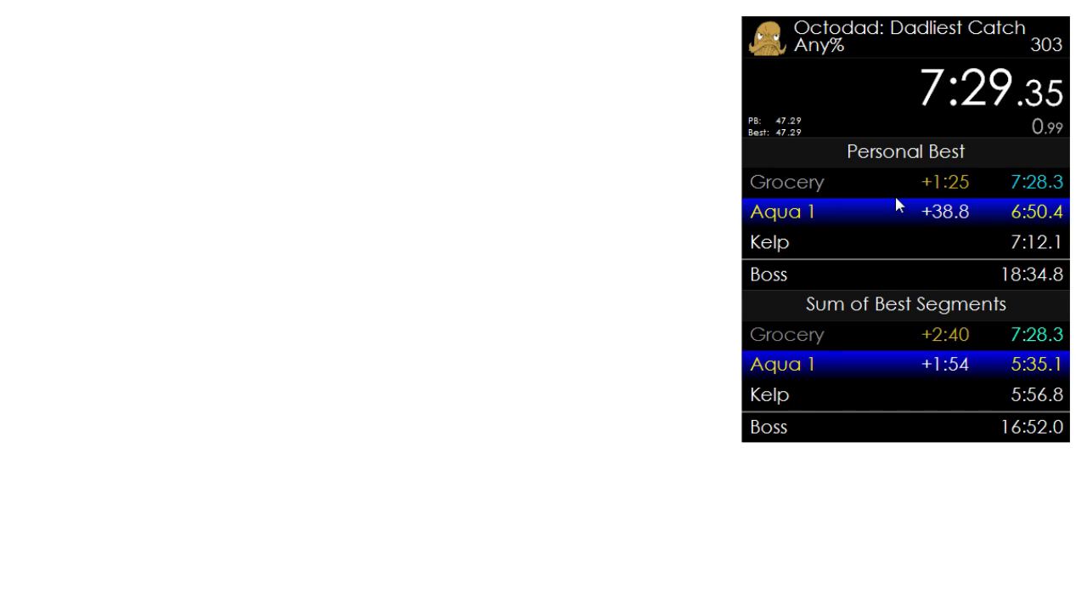
pyautogui.press('KP_1')
pyautogui.press('KP_1')
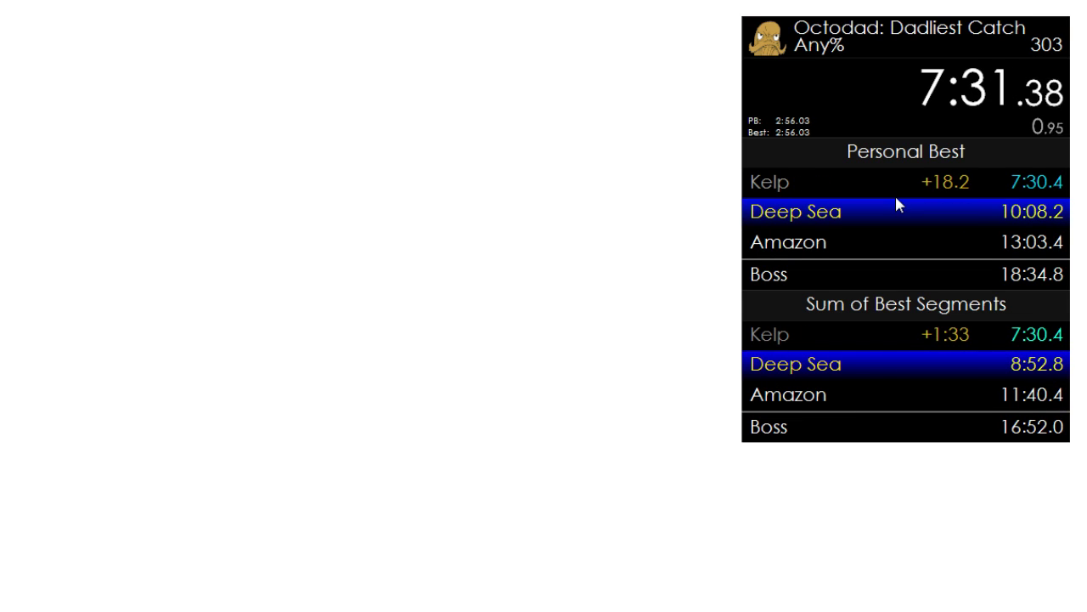
pyautogui.press('KP_1')
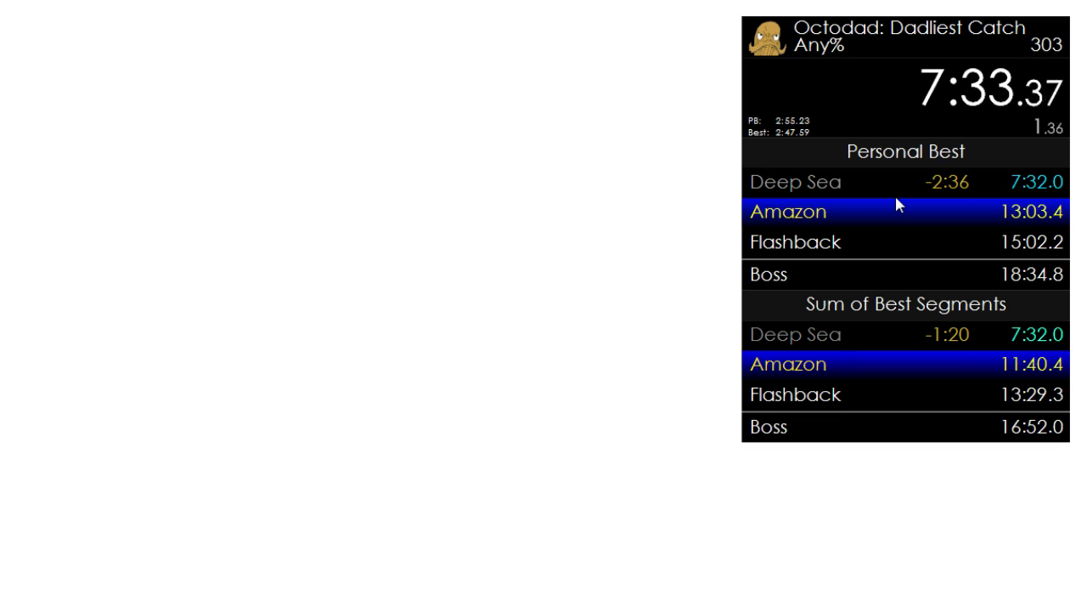
# Undo all recorded splits of the current run back to the Wedding segment.
pyautogui.press('KP_8')
pyautogui.press('KP_8')
pyautogui.press('KP_8')
pyautogui.press('KP_8')
pyautogui.press('KP_8')
pyautogui.press('KP_8')
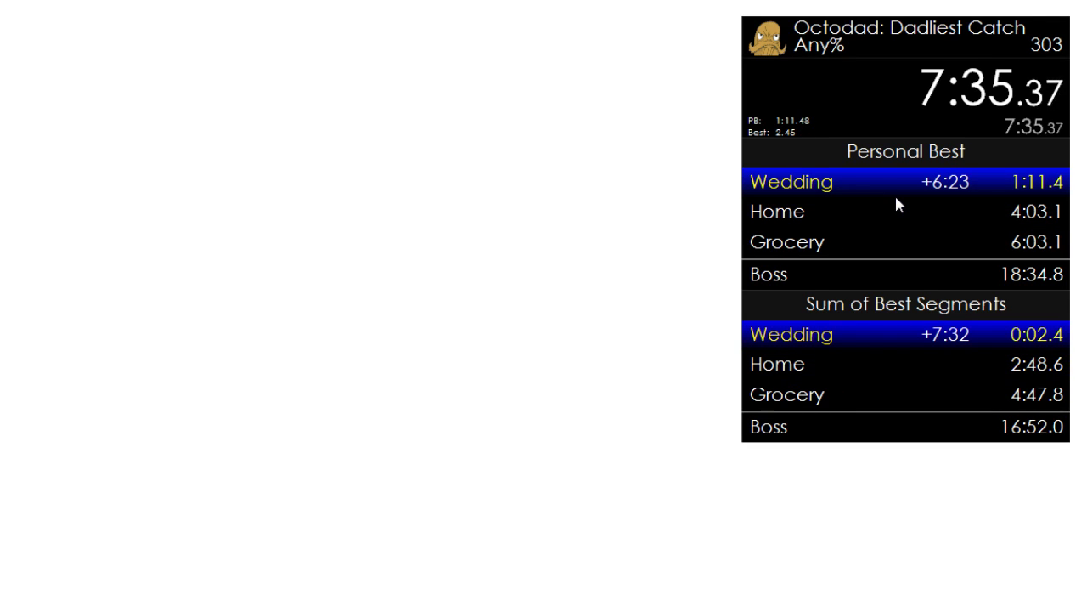